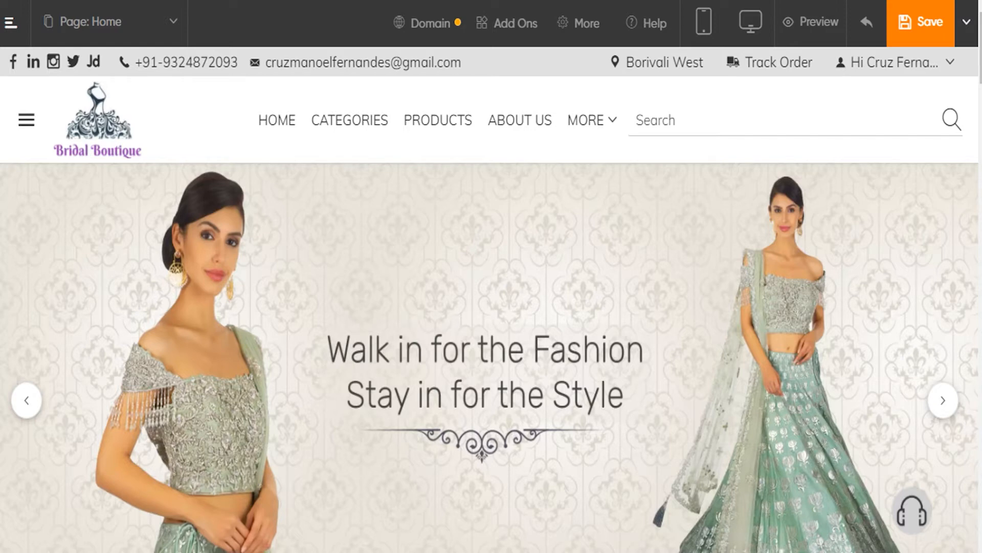
Add a new page named "Lehenga Showroom" to the website
{"action": "mouse_move", "coordinate": [213, 104]}
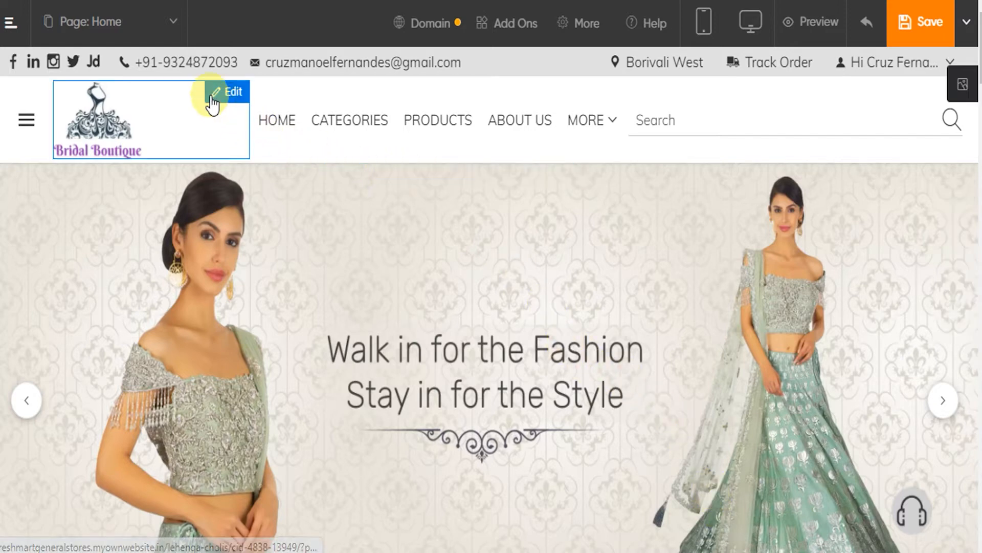
{"action": "left_click", "coordinate": [129, 21]}
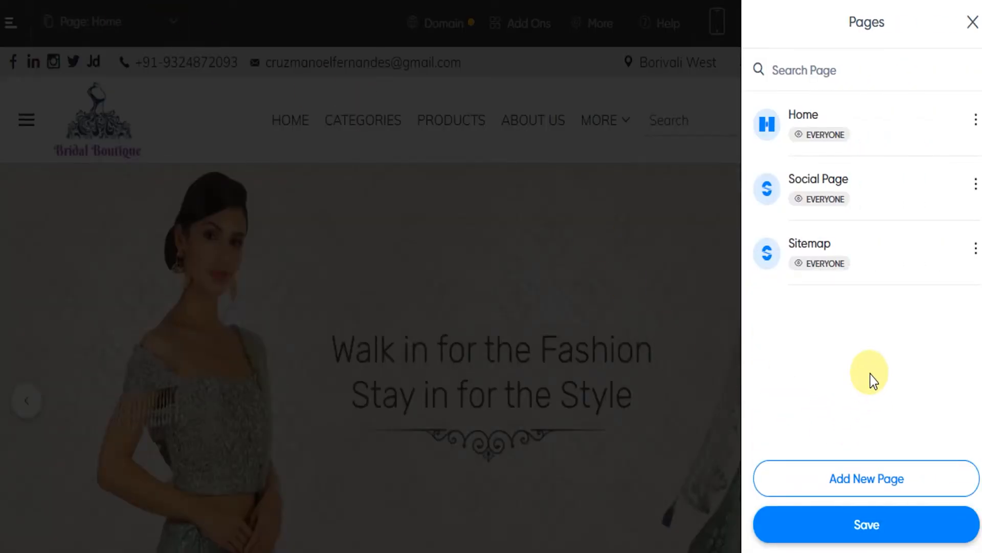
{"action": "left_click", "coordinate": [868, 480]}
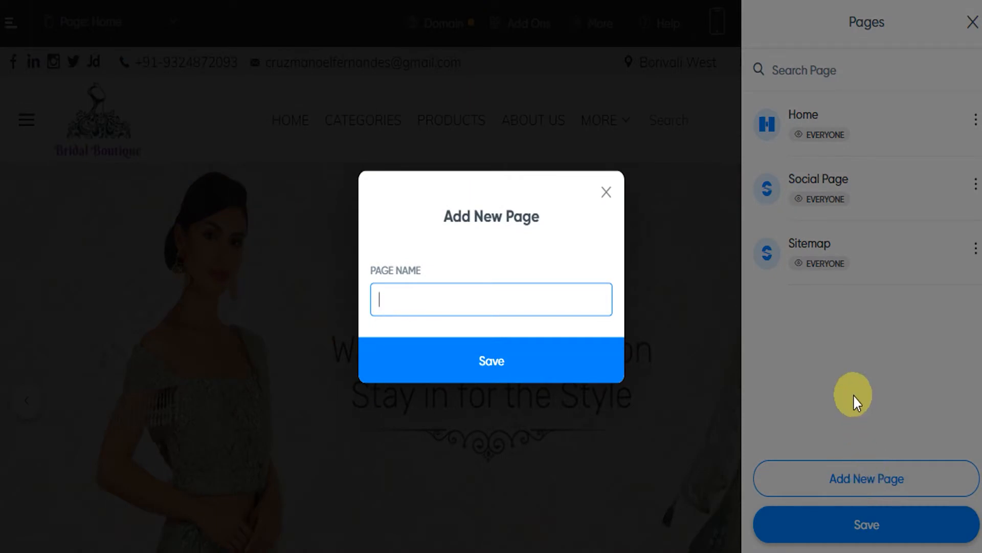
{"action": "type", "text": "Lehenga Showroom"}
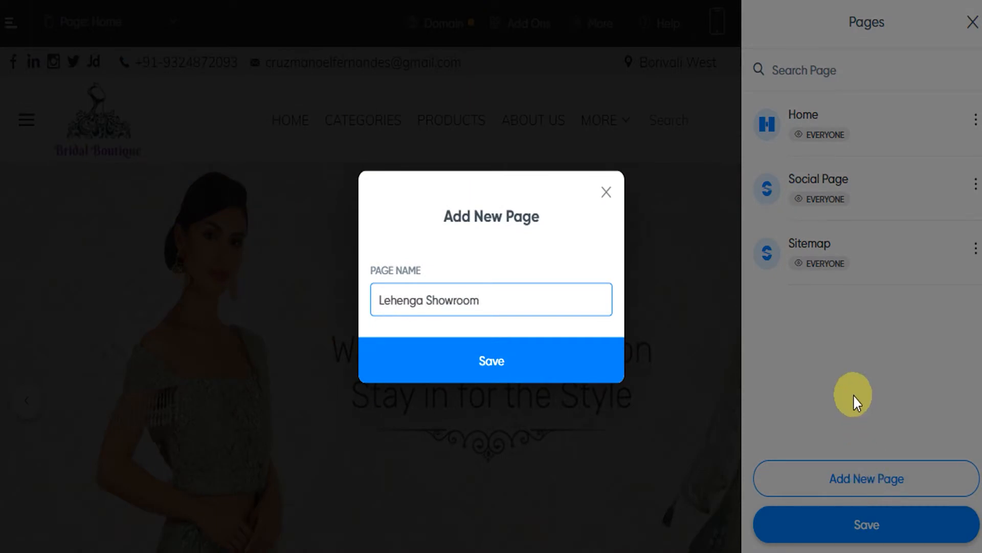
{"action": "left_click", "coordinate": [561, 373]}
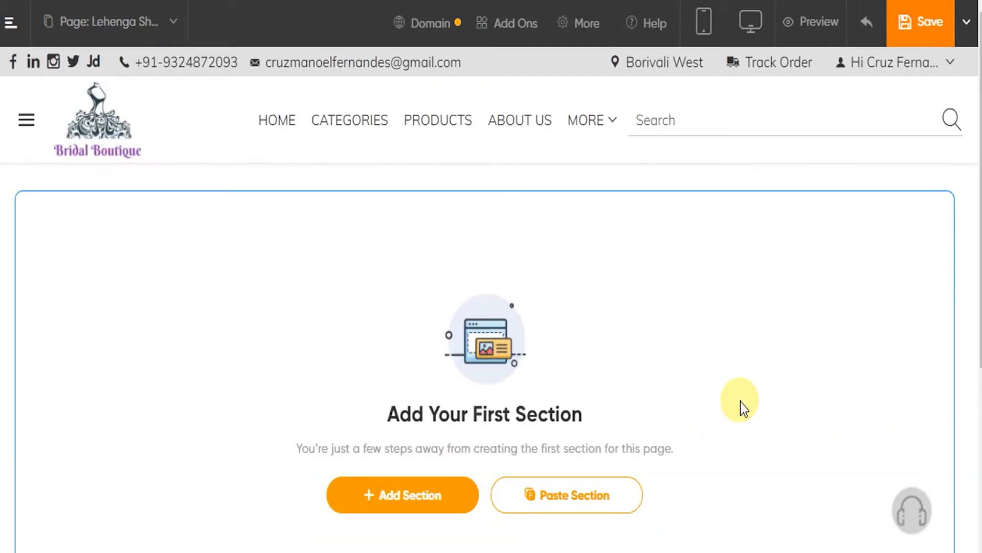
Add a Banner Large section from Banner & Cover Image as the first section of the empty page
{"action": "scroll", "coordinate": [687, 338], "scroll_direction": "down", "scroll_amount": 2}
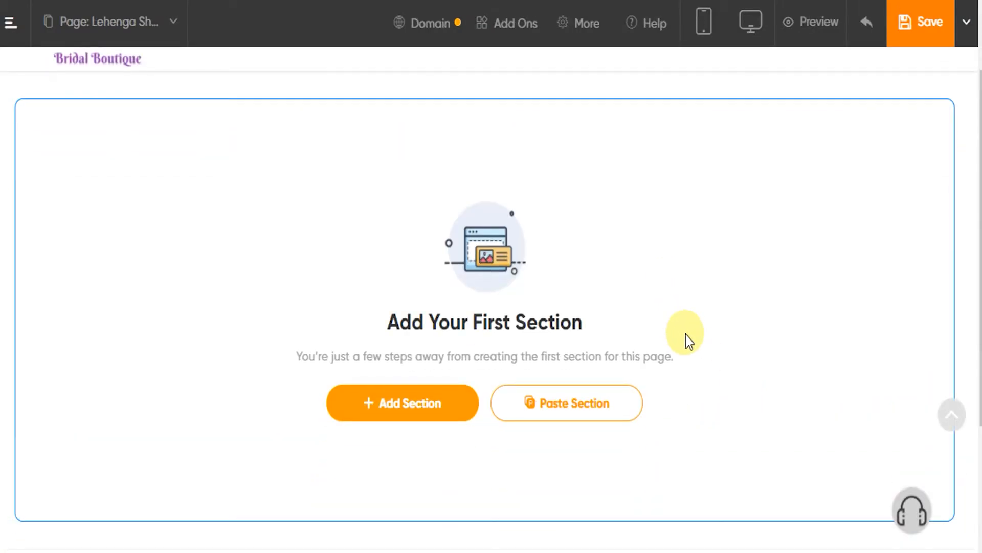
{"action": "scroll", "coordinate": [687, 313], "scroll_direction": "up", "scroll_amount": 2}
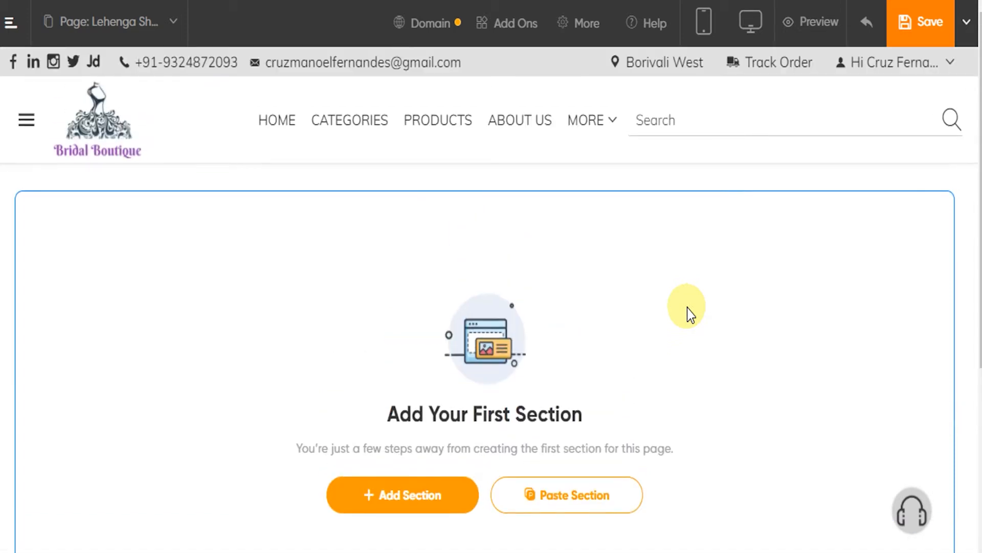
{"action": "scroll", "coordinate": [687, 313], "scroll_direction": "down", "scroll_amount": 2}
{"action": "left_click", "coordinate": [438, 408]}
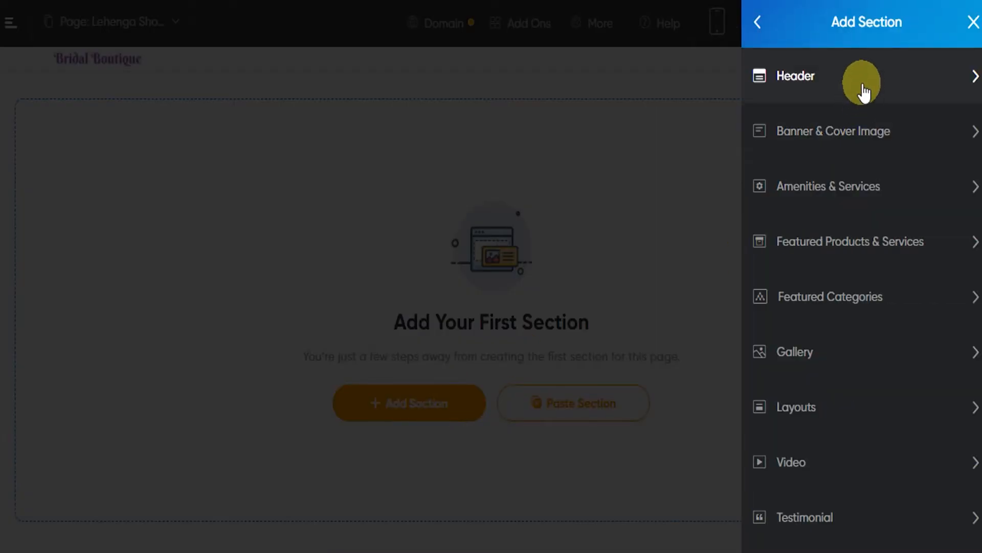
{"action": "left_click", "coordinate": [865, 143]}
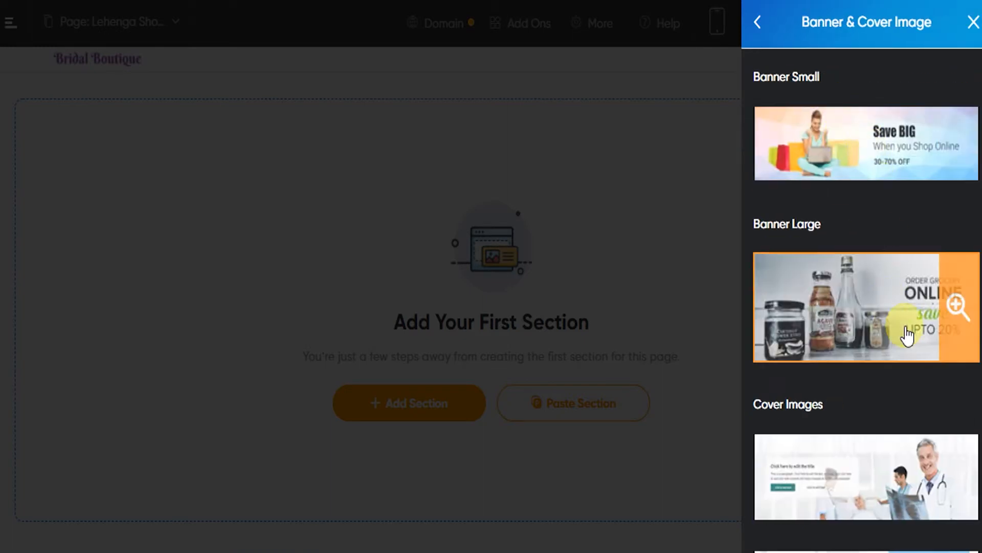
{"action": "left_click", "coordinate": [889, 324]}
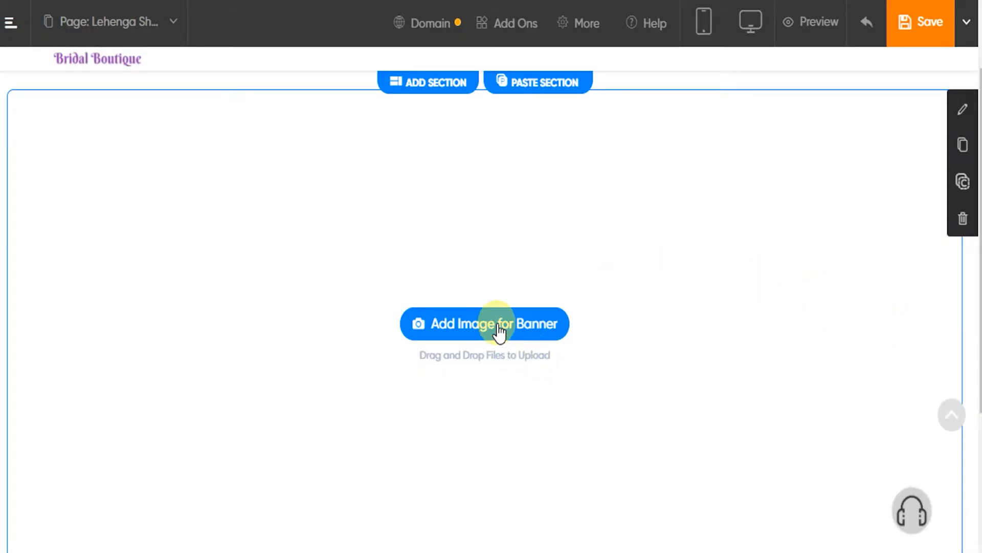
Upload the file "Banner img1" from the Images folder as the banner's image
{"action": "left_click", "coordinate": [499, 331]}
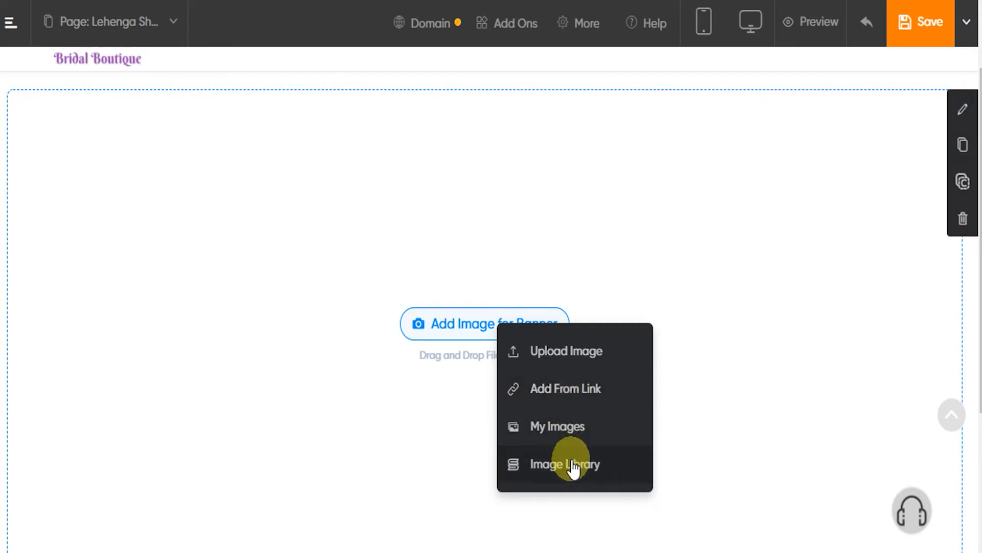
{"action": "left_click", "coordinate": [575, 364]}
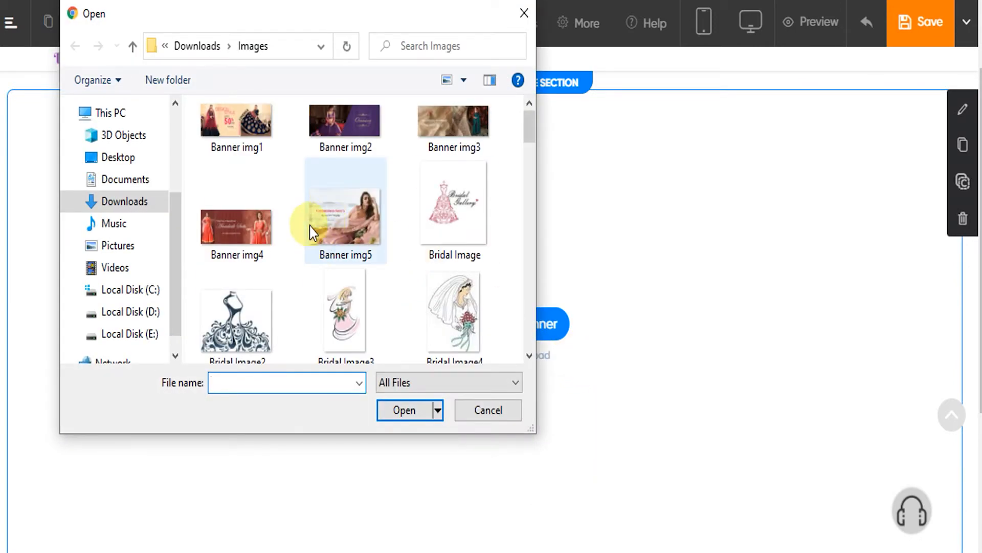
{"action": "left_click", "coordinate": [256, 130]}
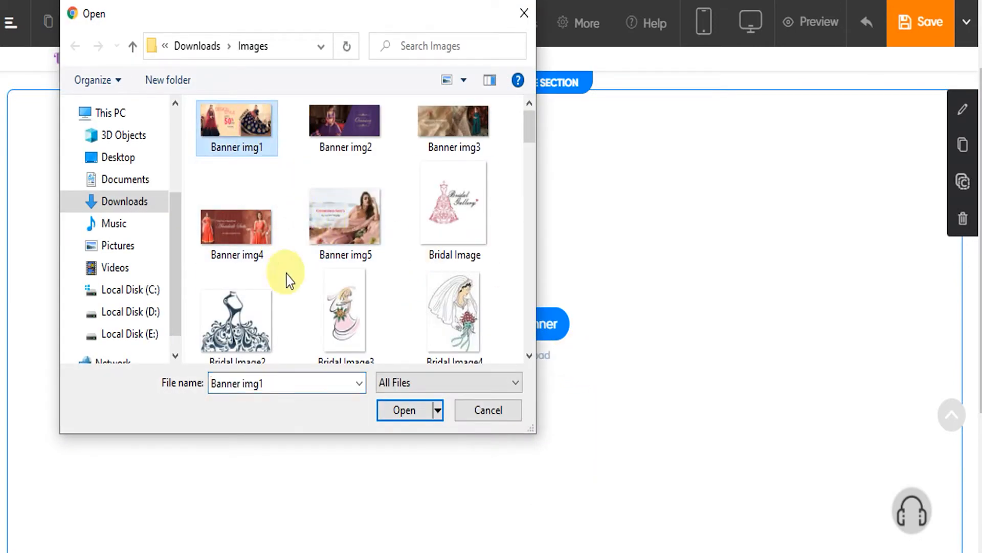
{"action": "left_click", "coordinate": [407, 416]}
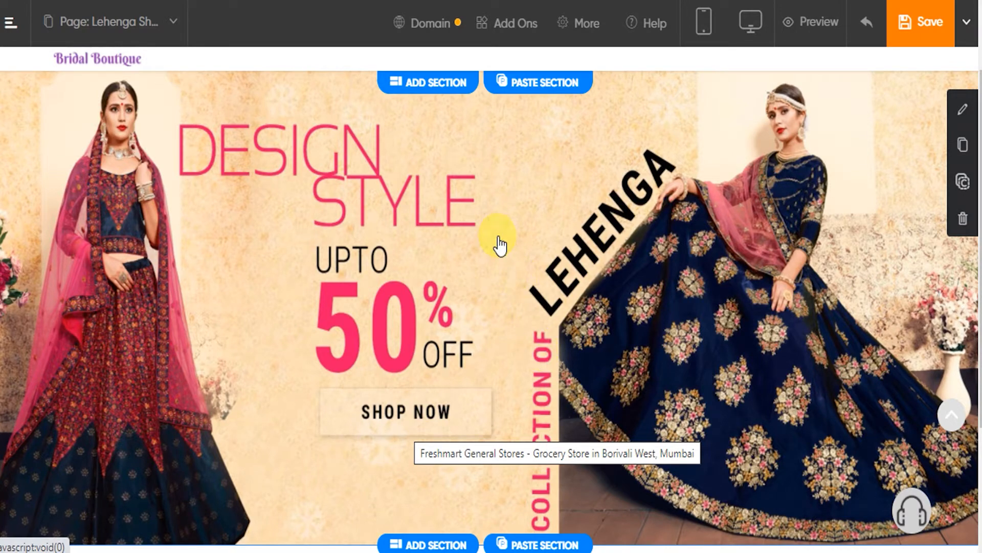
Link the banner image to the product "Printed Kalamkari Saree", found by searching for "saree", and save the link
{"action": "right_click", "coordinate": [527, 221]}
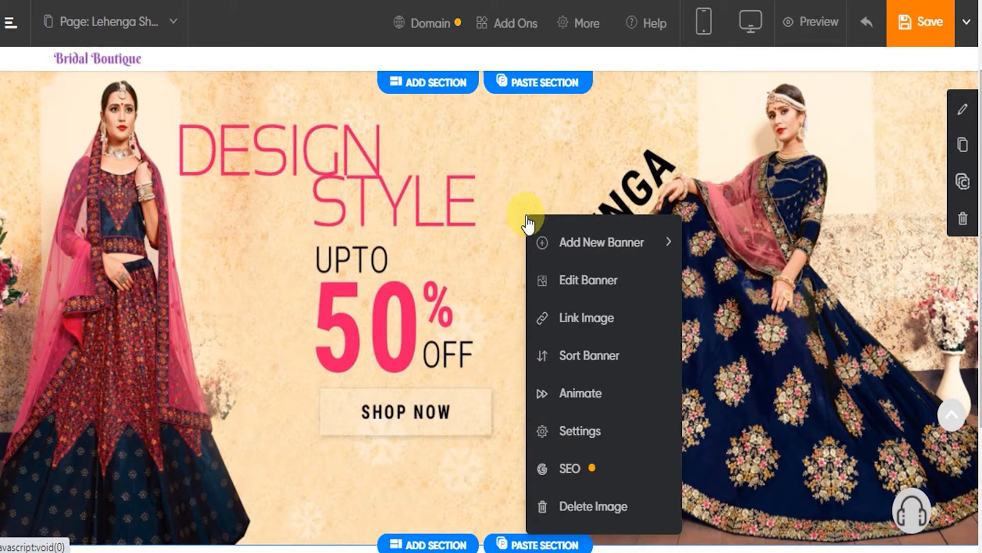
{"action": "left_click", "coordinate": [593, 322]}
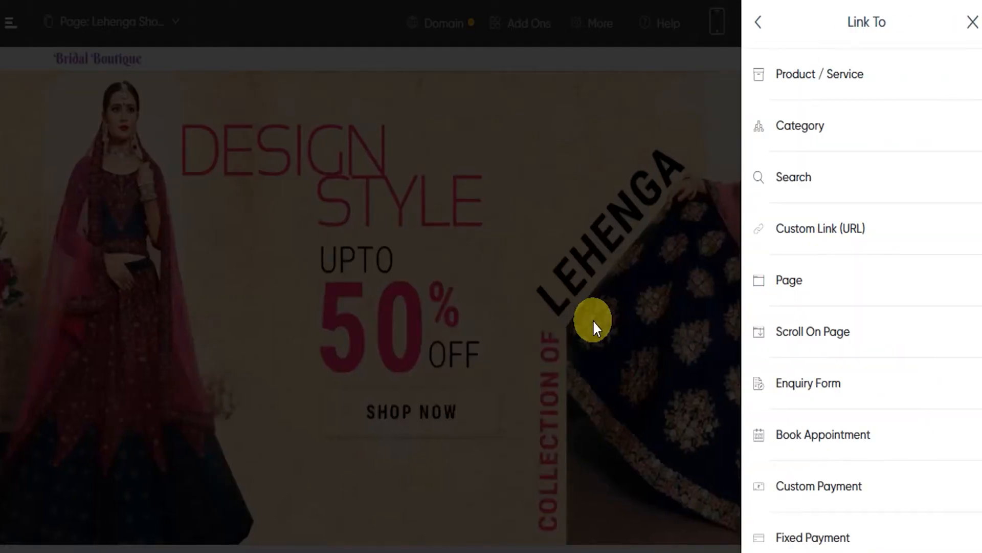
{"action": "left_click", "coordinate": [837, 87]}
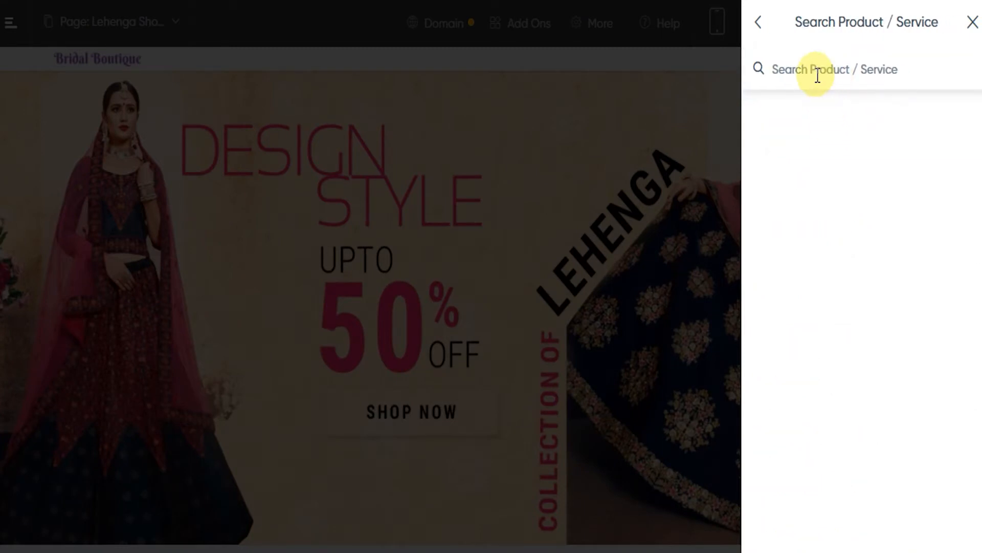
{"action": "left_click", "coordinate": [818, 76]}
{"action": "type", "text": "saree"}
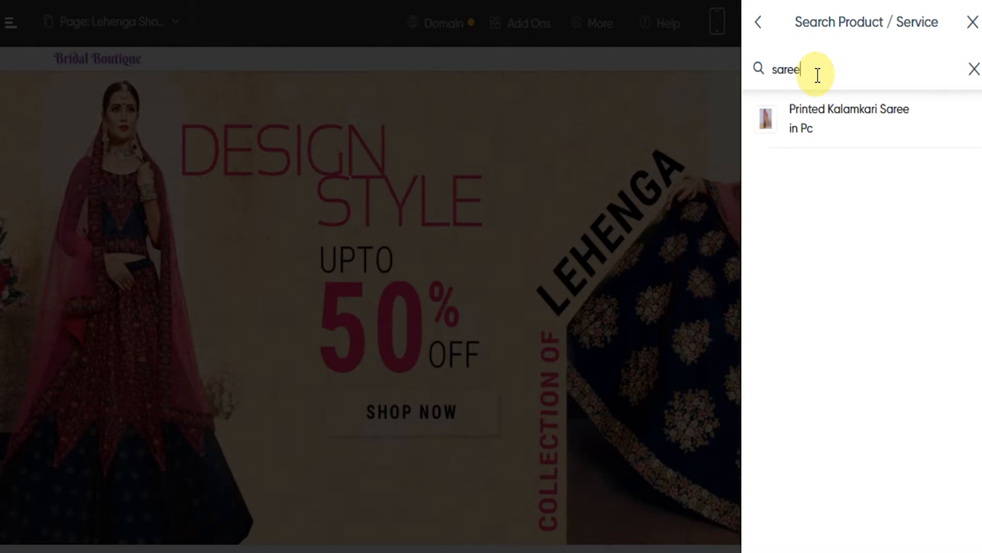
{"action": "left_click", "coordinate": [835, 117]}
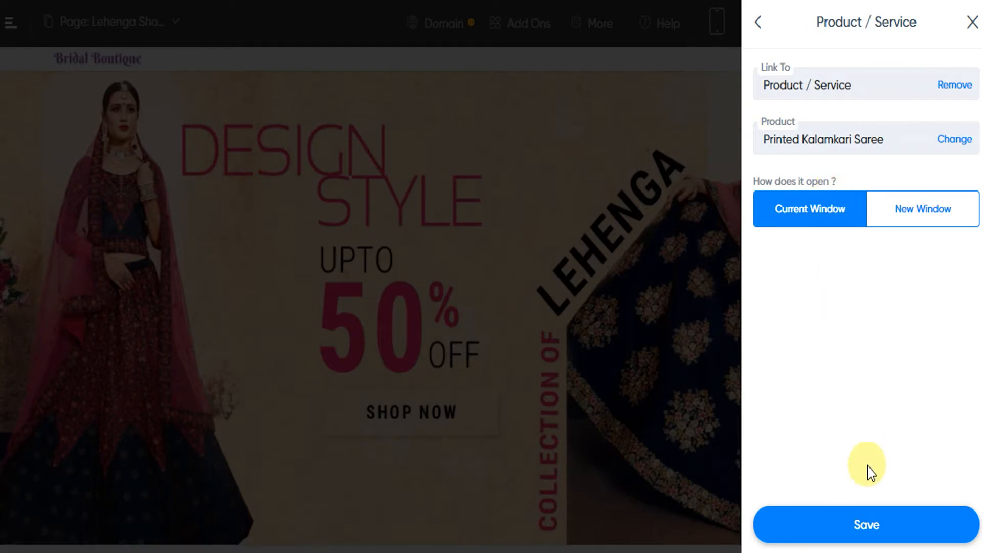
{"action": "left_click", "coordinate": [874, 523]}
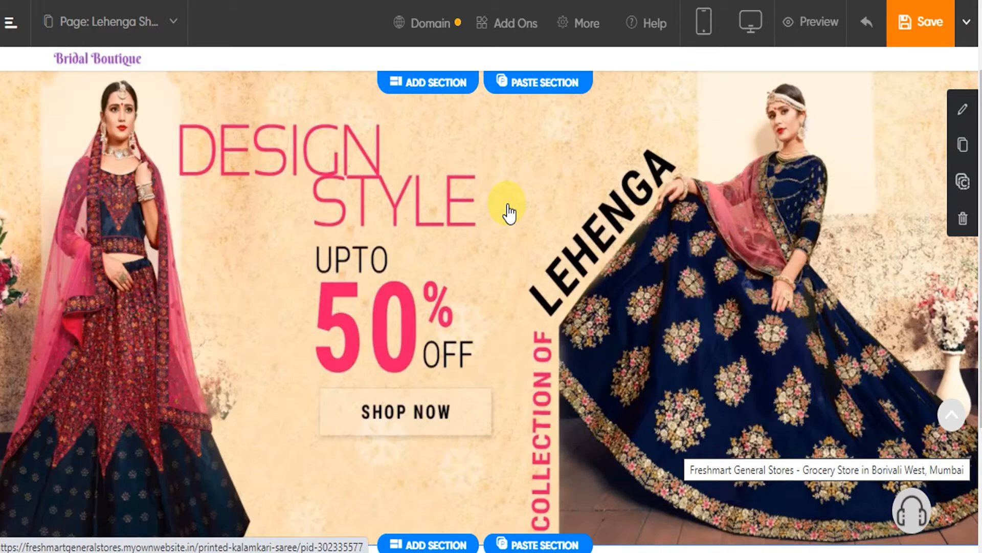
Follow the banner's link to check the product page it opens, and return to the Lehenga Showroom page
{"action": "left_click", "coordinate": [508, 212]}
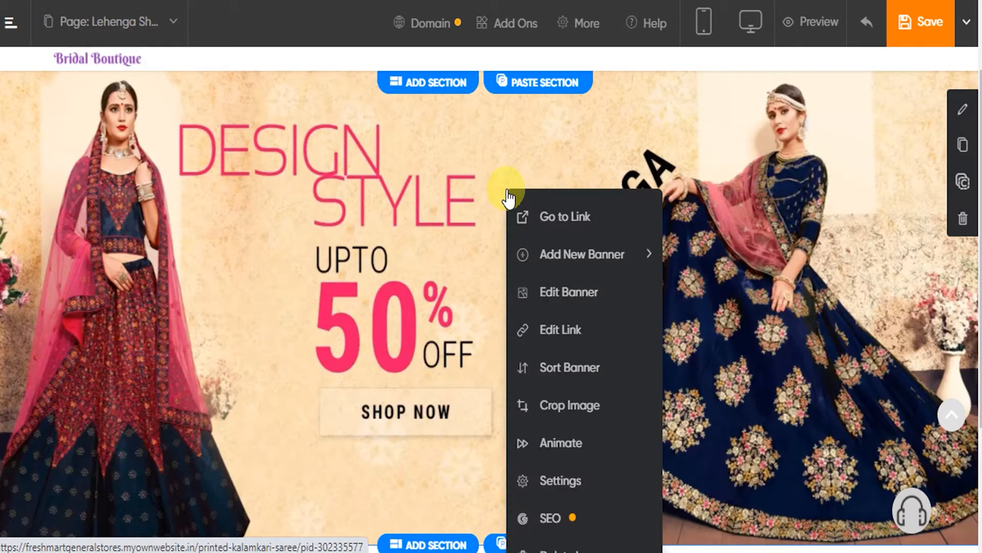
{"action": "left_click", "coordinate": [552, 217]}
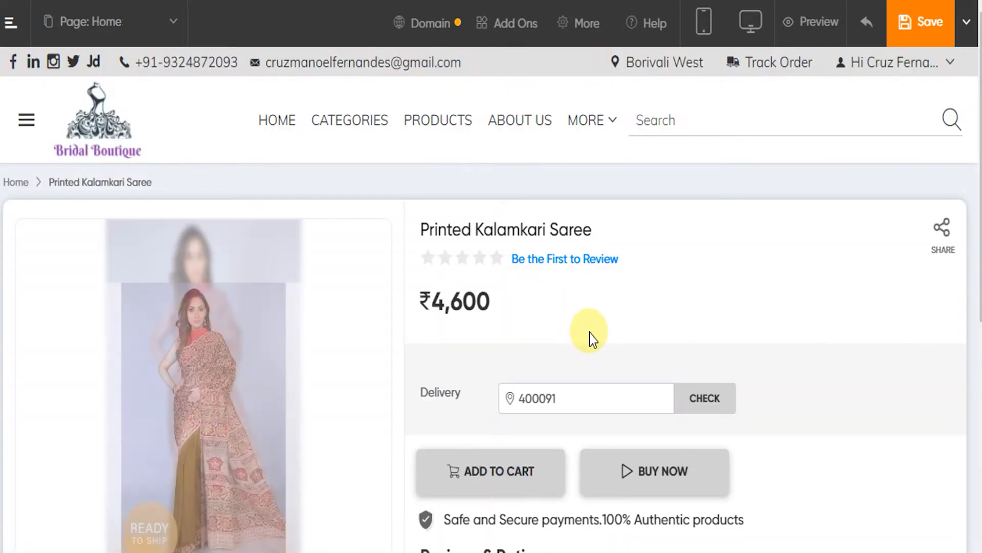
{"action": "scroll", "coordinate": [589, 333], "scroll_direction": "down", "scroll_amount": 2}
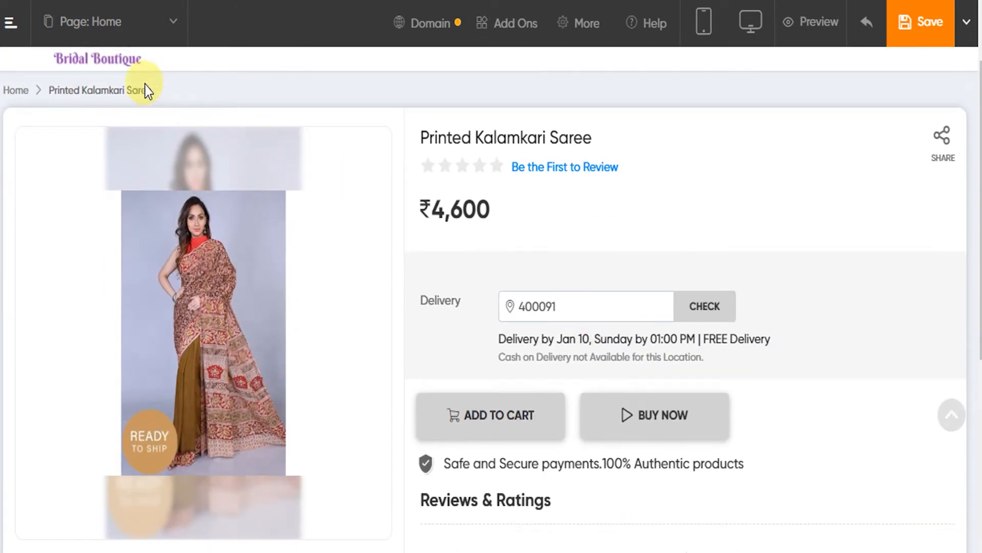
{"action": "scroll", "coordinate": [307, 276], "scroll_direction": "down", "scroll_amount": 2}
{"action": "scroll", "coordinate": [592, 243], "scroll_direction": "up", "scroll_amount": 2}
{"action": "left_click", "coordinate": [76, 60]}
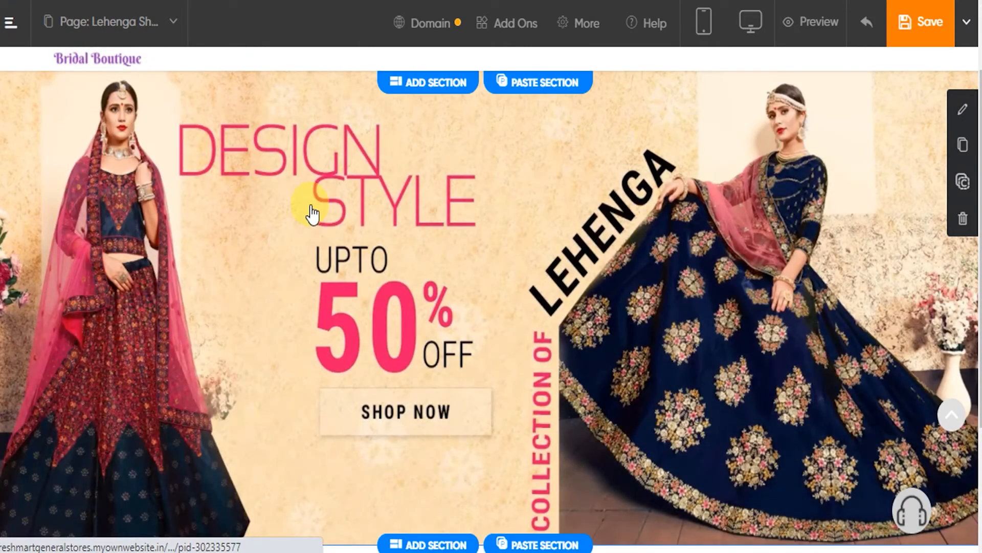
Add a Gallery section directly below the banner
{"action": "scroll", "coordinate": [497, 233], "scroll_direction": "down", "scroll_amount": 3}
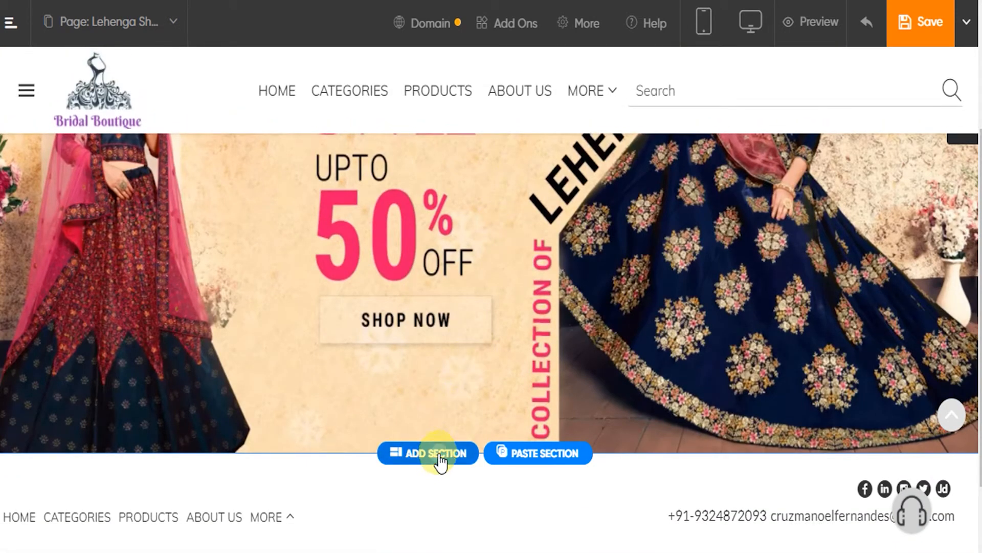
{"action": "left_click", "coordinate": [437, 456]}
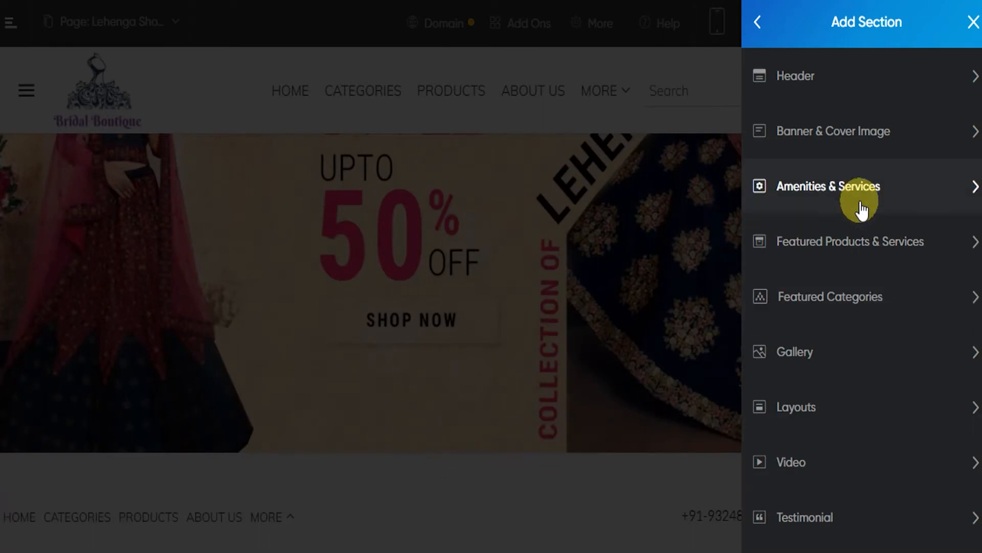
{"action": "scroll", "coordinate": [847, 204], "scroll_direction": "down", "scroll_amount": 2}
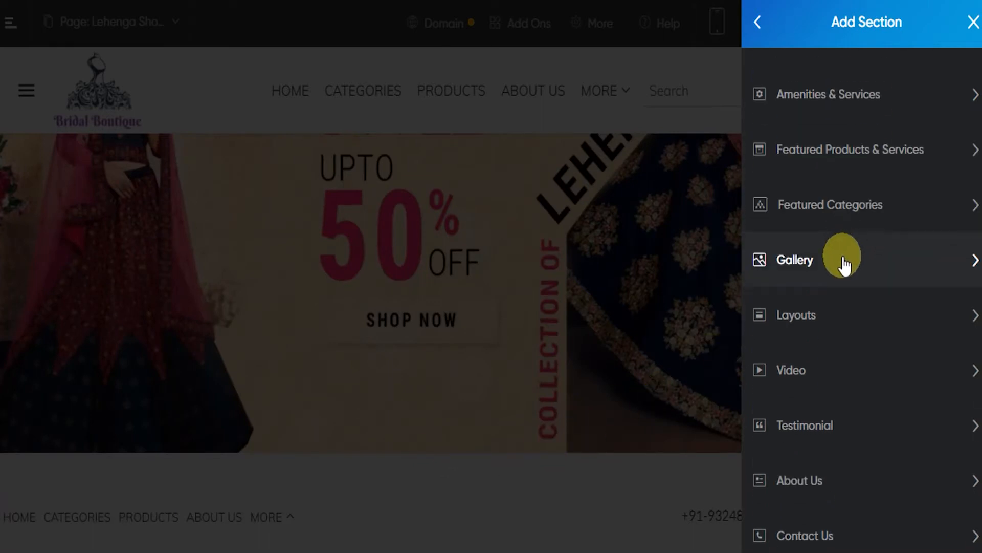
{"action": "left_click", "coordinate": [817, 270]}
{"action": "mouse_move", "coordinate": [904, 192]}
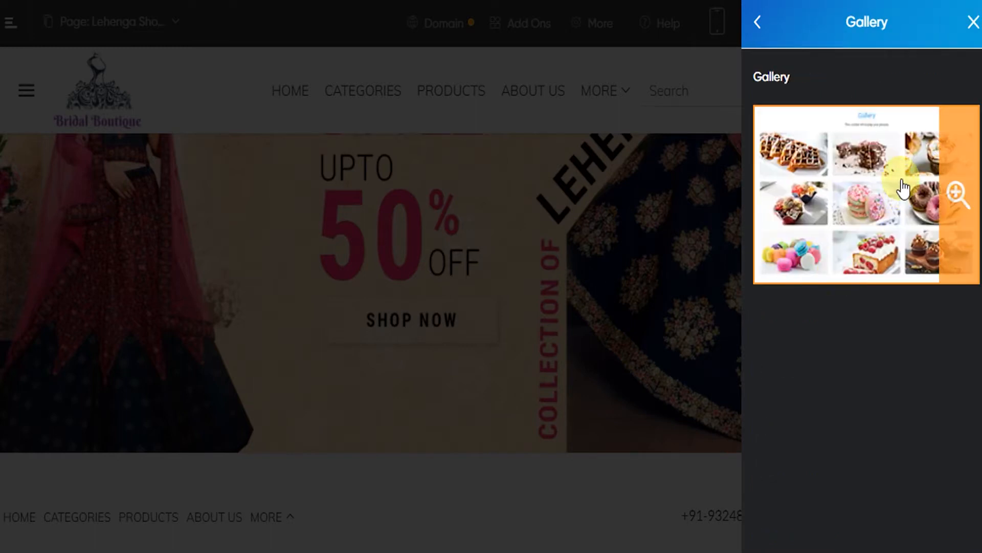
{"action": "left_click", "coordinate": [904, 189]}
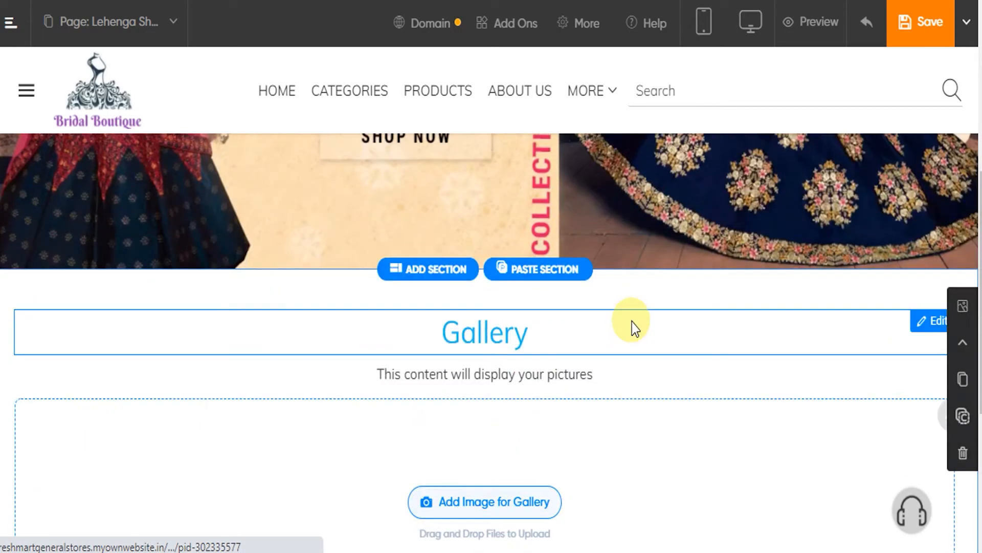
Upload the file "Gallery img2" from the Images folder as the gallery's first picture
{"action": "scroll", "coordinate": [645, 304], "scroll_direction": "up", "scroll_amount": 1}
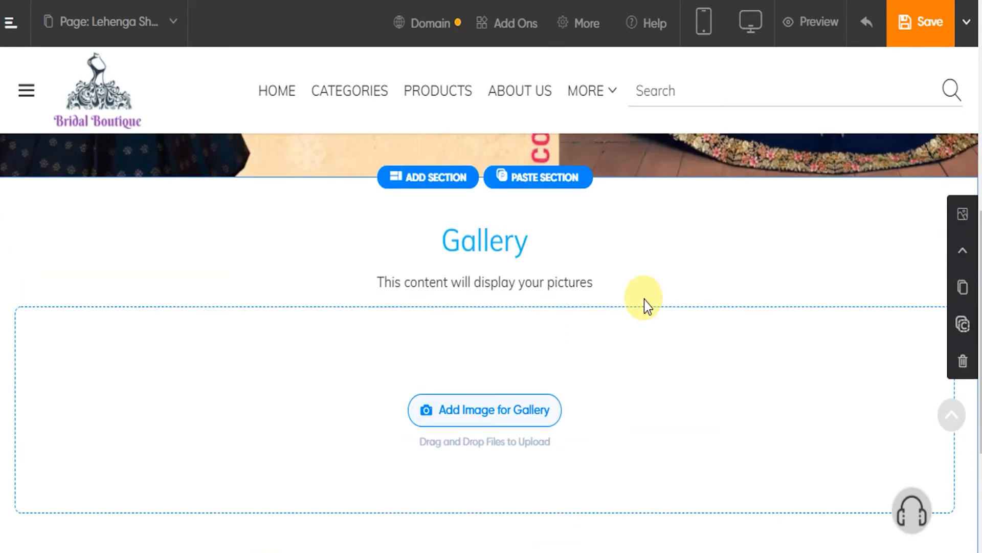
{"action": "left_click", "coordinate": [504, 414]}
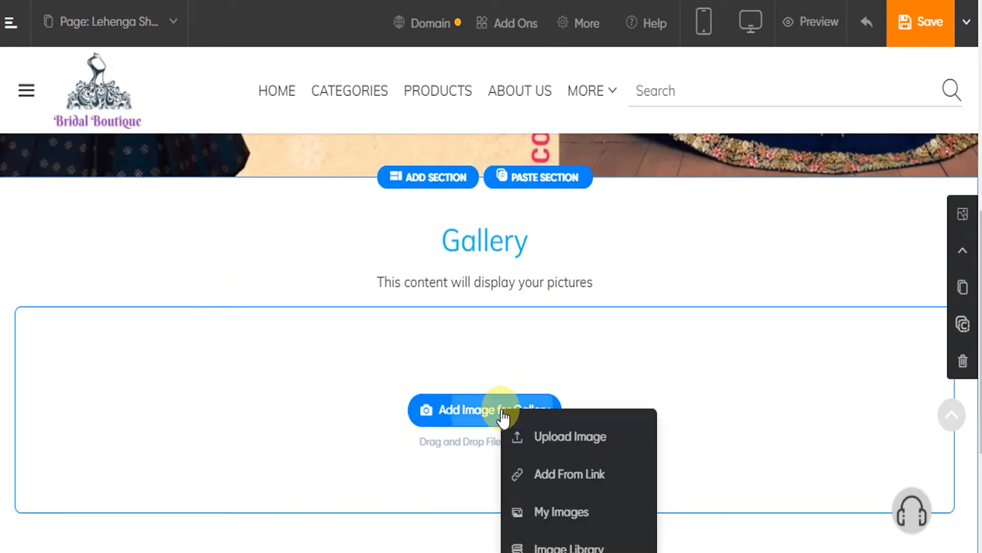
{"action": "left_click", "coordinate": [561, 440]}
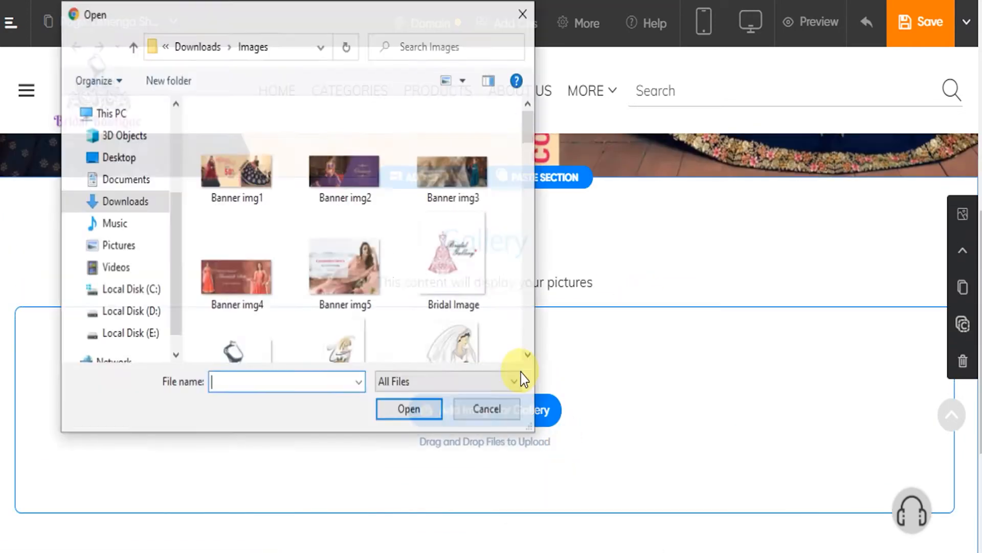
{"action": "scroll", "coordinate": [358, 235], "scroll_direction": "down", "scroll_amount": 1}
{"action": "scroll", "coordinate": [360, 240], "scroll_direction": "down", "scroll_amount": 5}
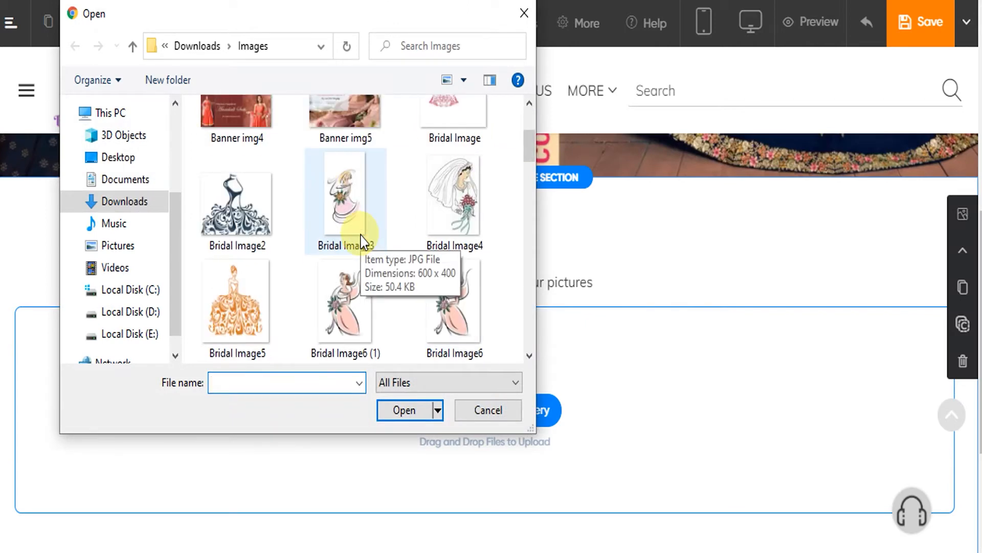
{"action": "scroll", "coordinate": [366, 237], "scroll_direction": "down", "scroll_amount": 1}
{"action": "scroll", "coordinate": [367, 202], "scroll_direction": "down", "scroll_amount": 1}
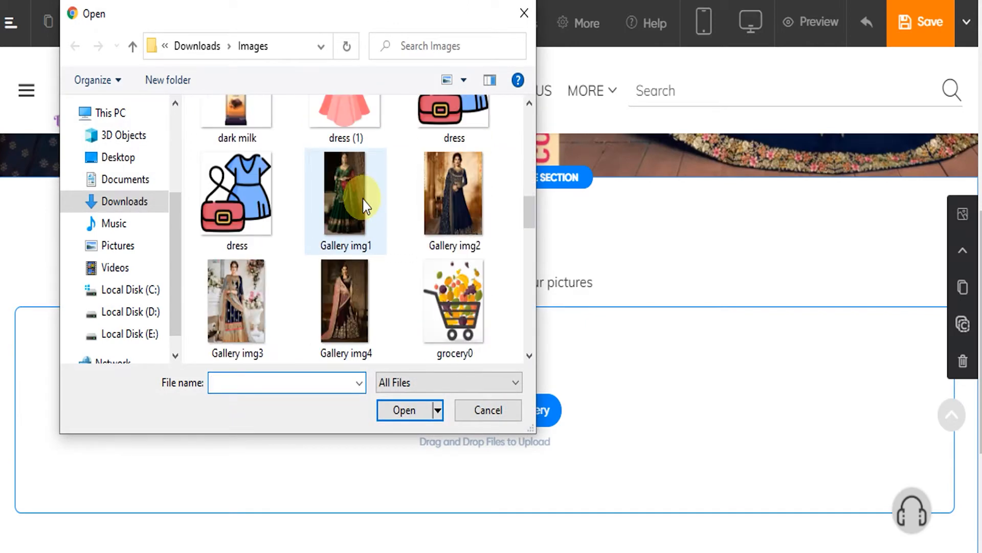
{"action": "left_click", "coordinate": [453, 192]}
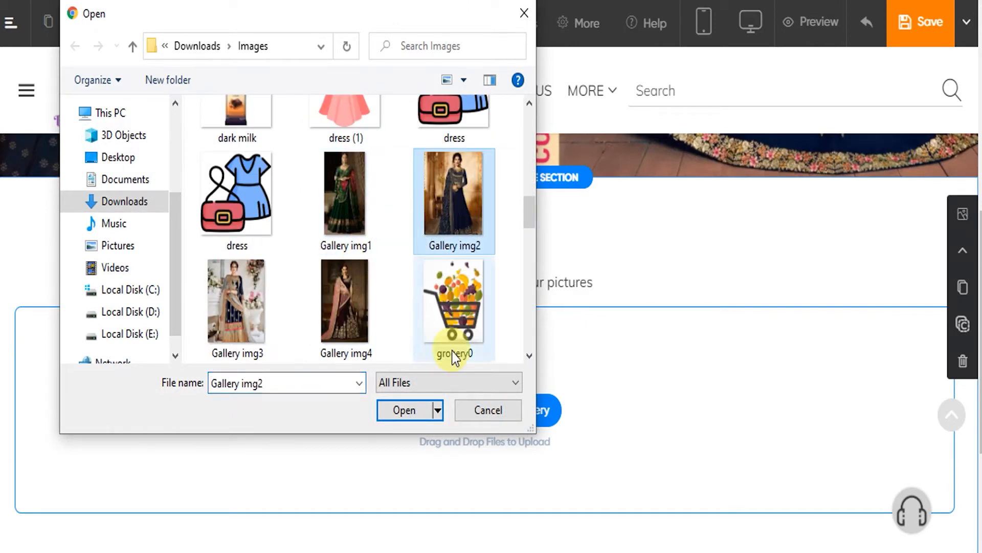
{"action": "left_click", "coordinate": [412, 411]}
Upload the file "Gallery img4" from the Images folder as another picture in the gallery
{"action": "scroll", "coordinate": [545, 268], "scroll_direction": "down", "scroll_amount": 2}
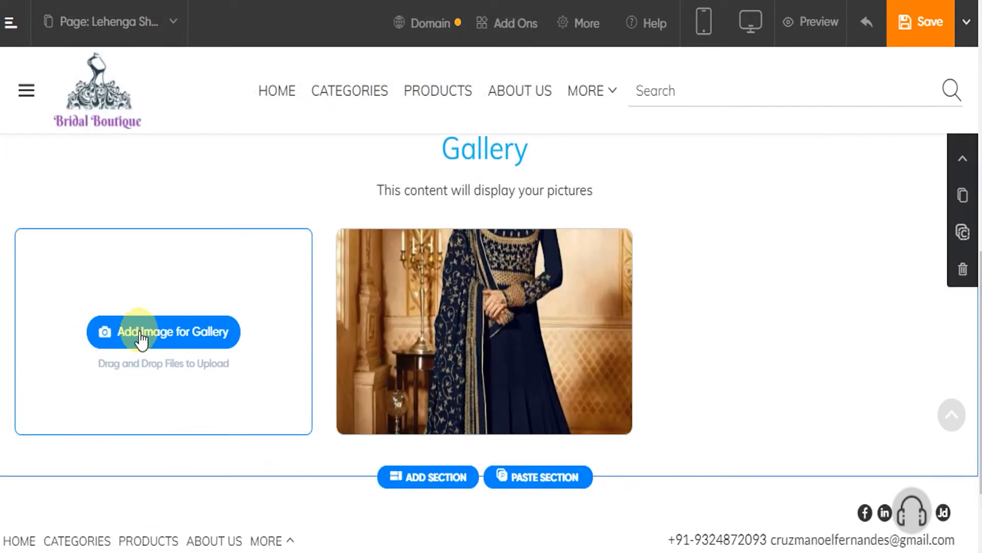
{"action": "left_click", "coordinate": [137, 337]}
{"action": "left_click", "coordinate": [226, 370]}
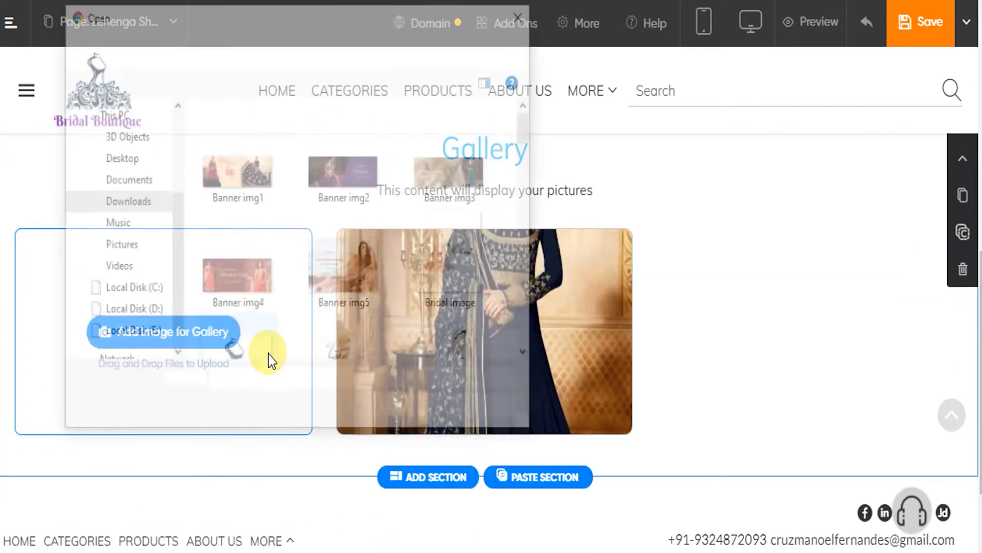
{"action": "scroll", "coordinate": [339, 265], "scroll_direction": "down", "scroll_amount": 3}
{"action": "scroll", "coordinate": [345, 262], "scroll_direction": "down", "scroll_amount": 2}
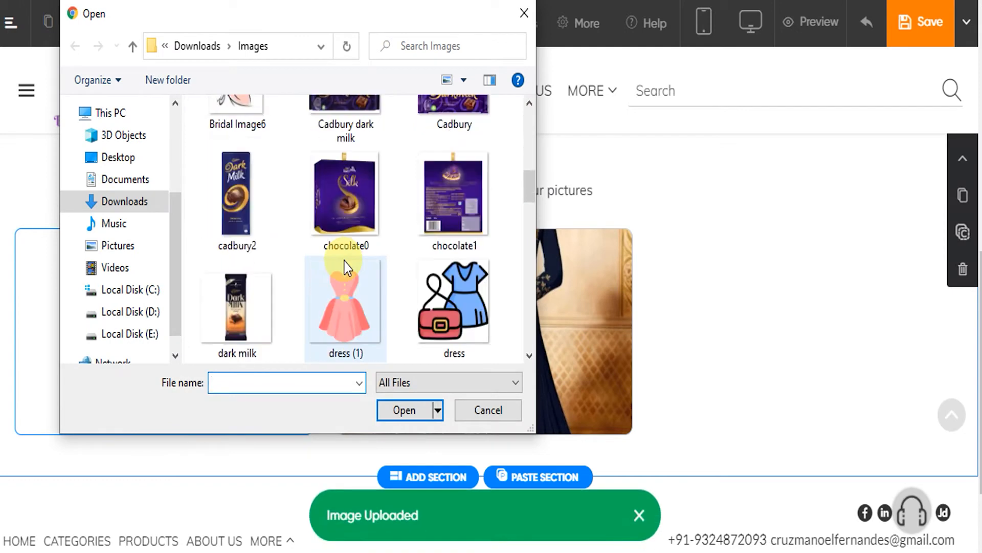
{"action": "scroll", "coordinate": [347, 268], "scroll_direction": "down", "scroll_amount": 2}
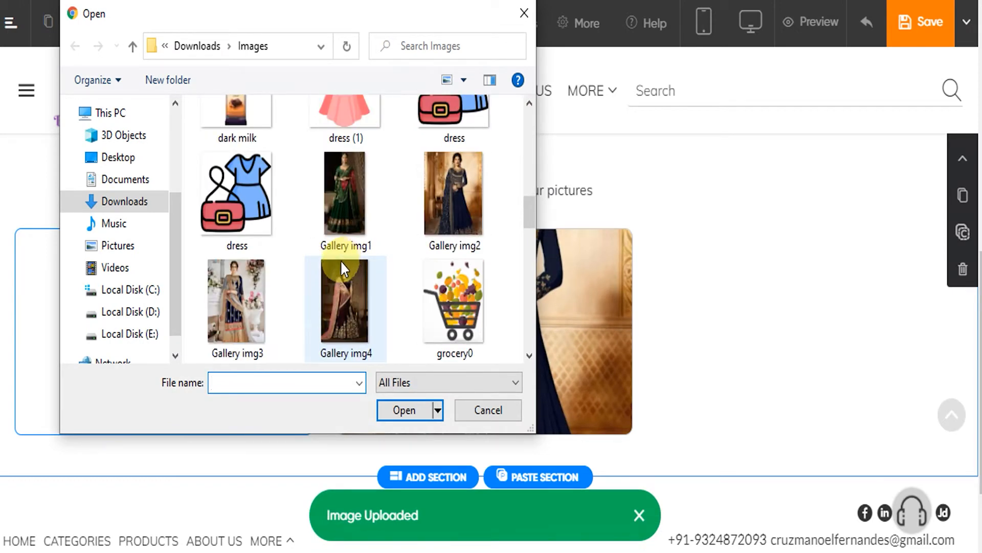
{"action": "left_click", "coordinate": [345, 309]}
{"action": "left_click", "coordinate": [404, 410]}
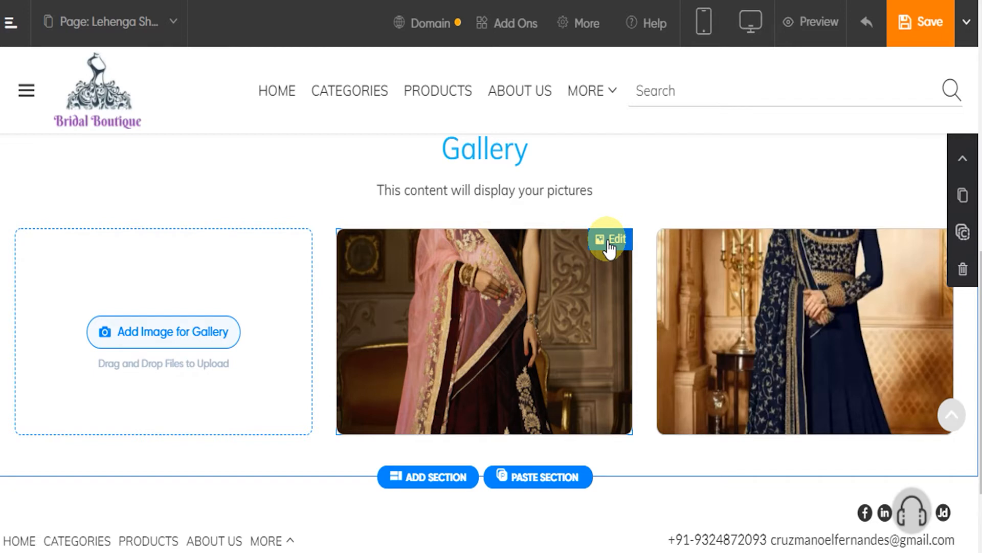
View the pink and maroon lehenga picture at full size, and close the viewer
{"action": "left_click", "coordinate": [609, 245]}
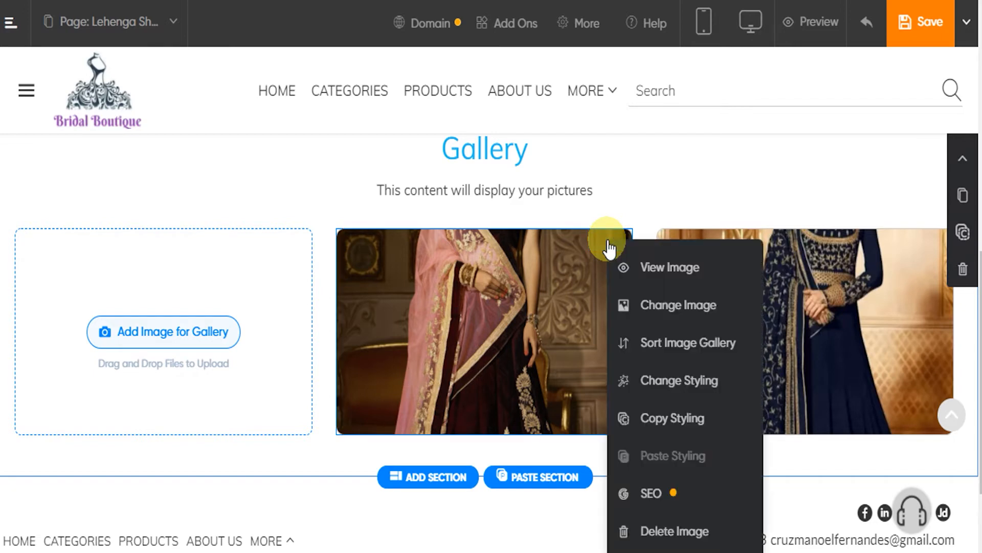
{"action": "left_click", "coordinate": [664, 275]}
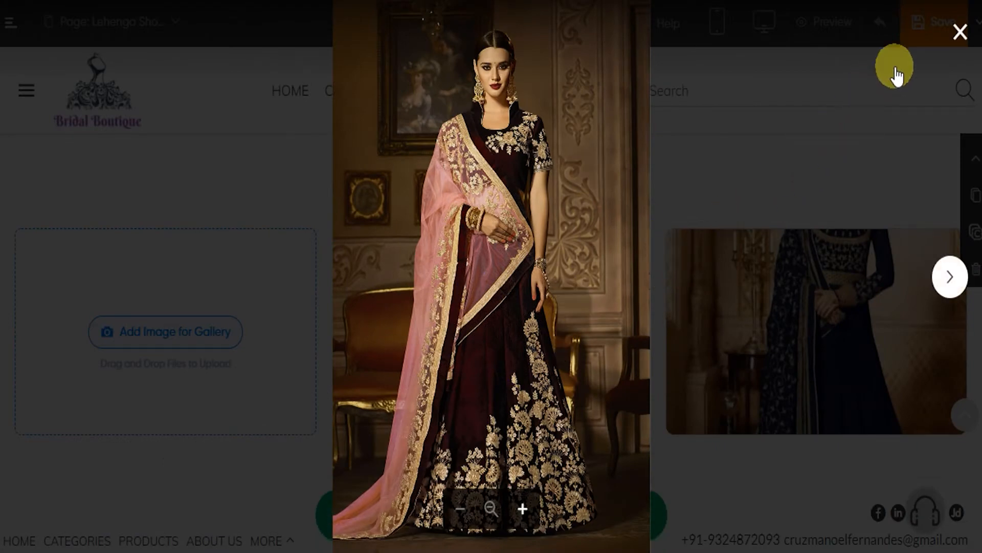
{"action": "left_click", "coordinate": [960, 31]}
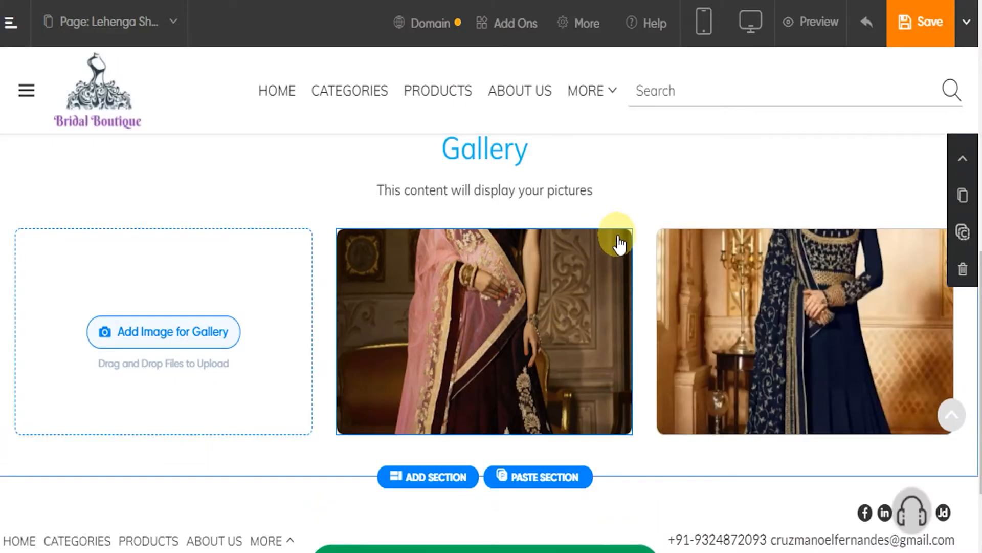
Open the image sorting for the gallery, and try moving the first image down and back up
{"action": "left_click", "coordinate": [620, 244]}
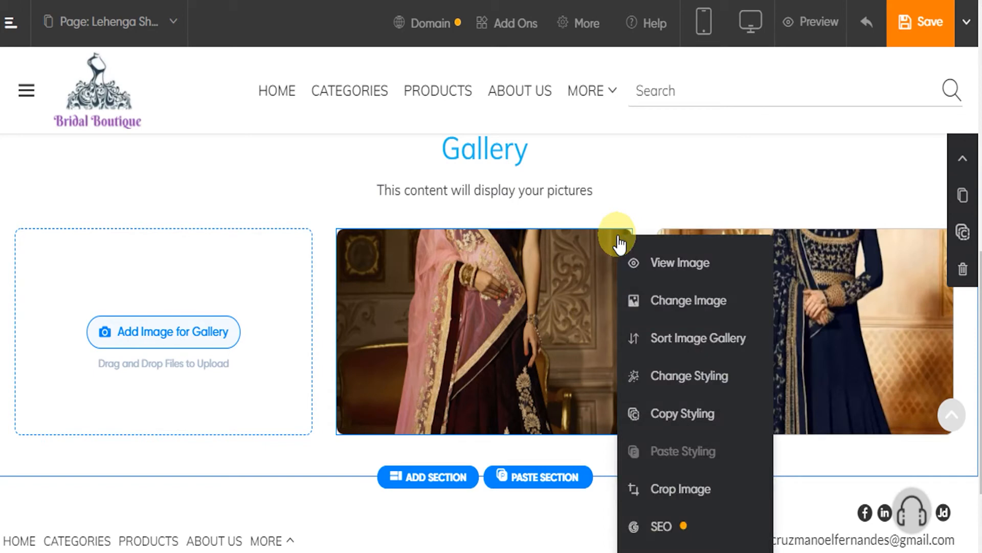
{"action": "left_click", "coordinate": [687, 345]}
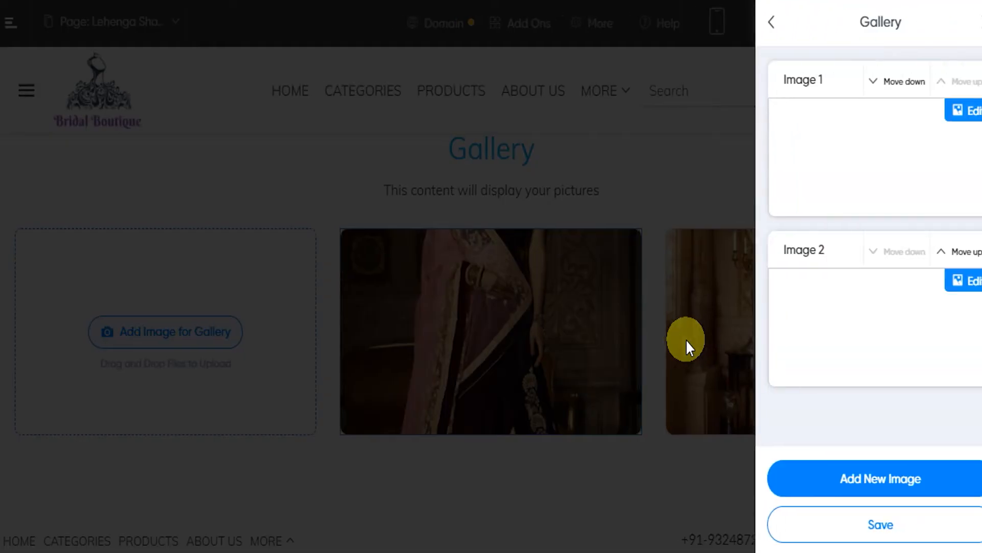
{"action": "left_click", "coordinate": [888, 85]}
{"action": "left_click", "coordinate": [934, 251]}
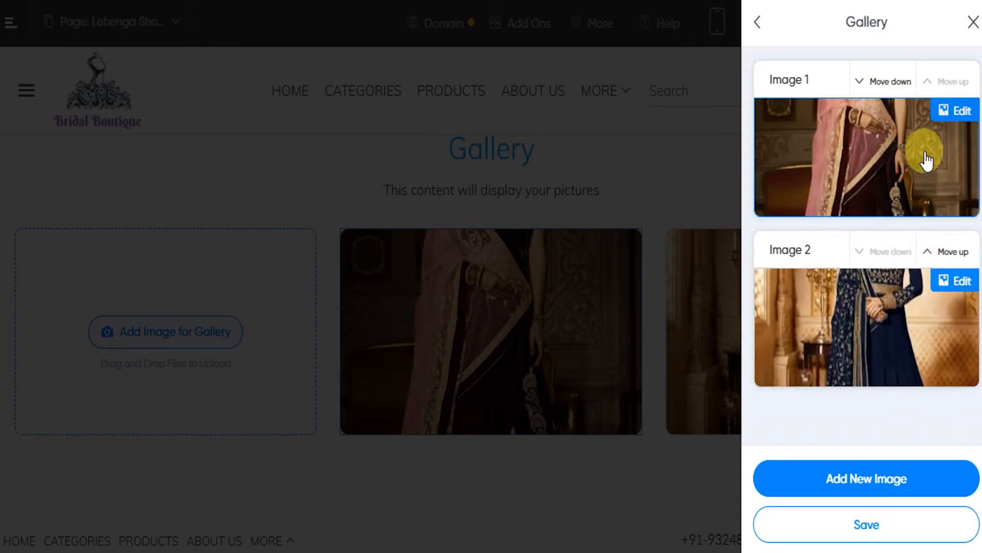
Reposition the first image's thumbnail crop to frame the model's head and upper body, and save the crop
{"action": "left_click", "coordinate": [954, 110]}
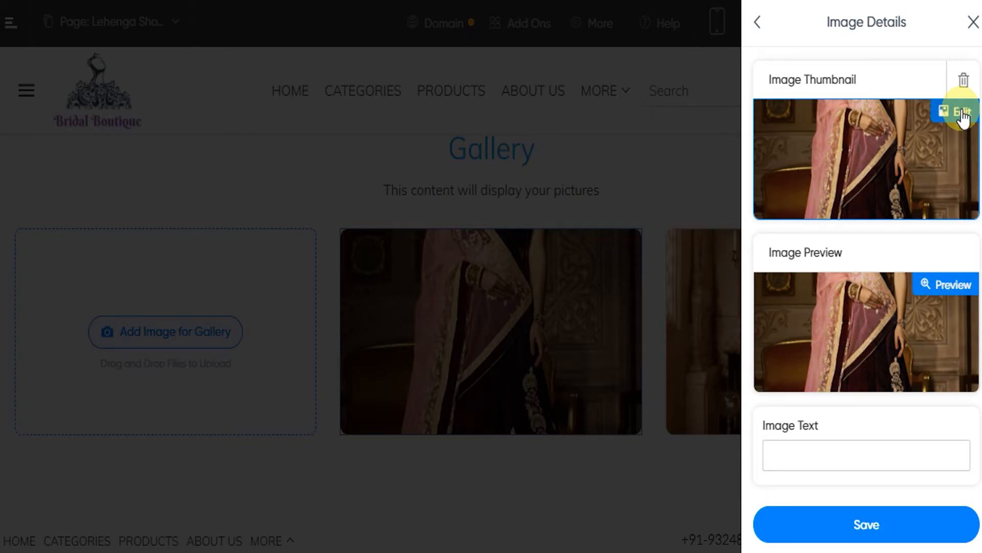
{"action": "left_click", "coordinate": [961, 112]}
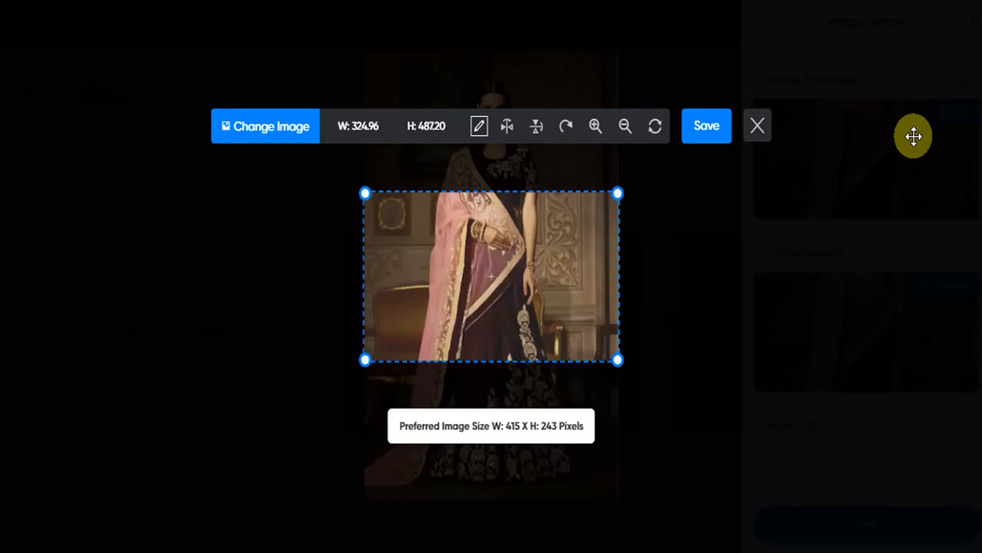
{"action": "left_click_drag", "start_coordinate": [483, 237], "coordinate": [482, 369]}
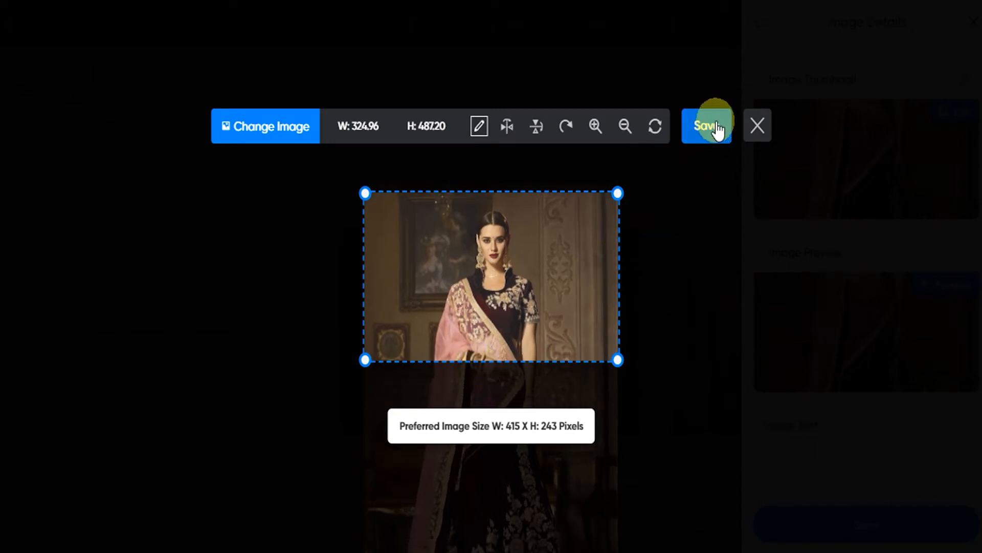
{"action": "left_click", "coordinate": [718, 130]}
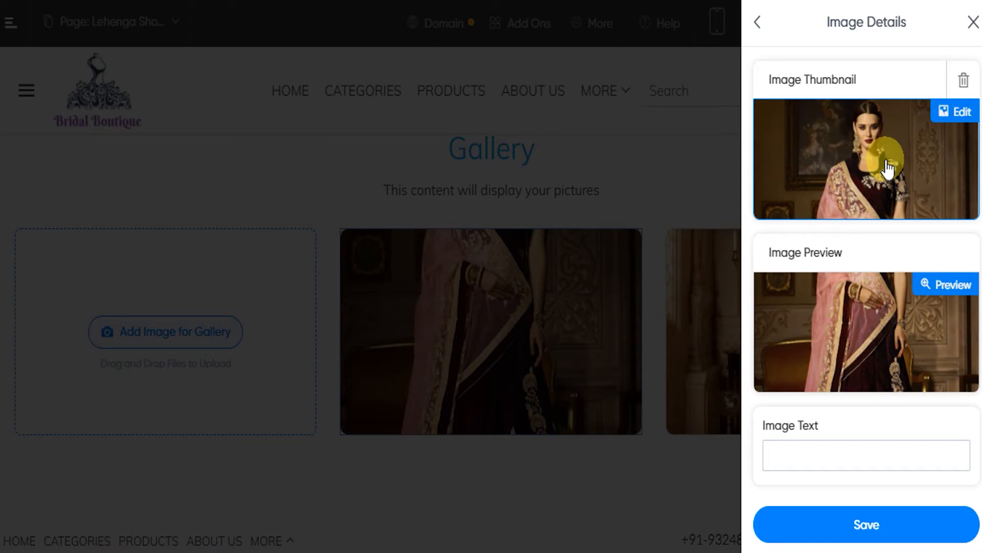
Preview the first image, and save both its details and the gallery
{"action": "left_click", "coordinate": [955, 287]}
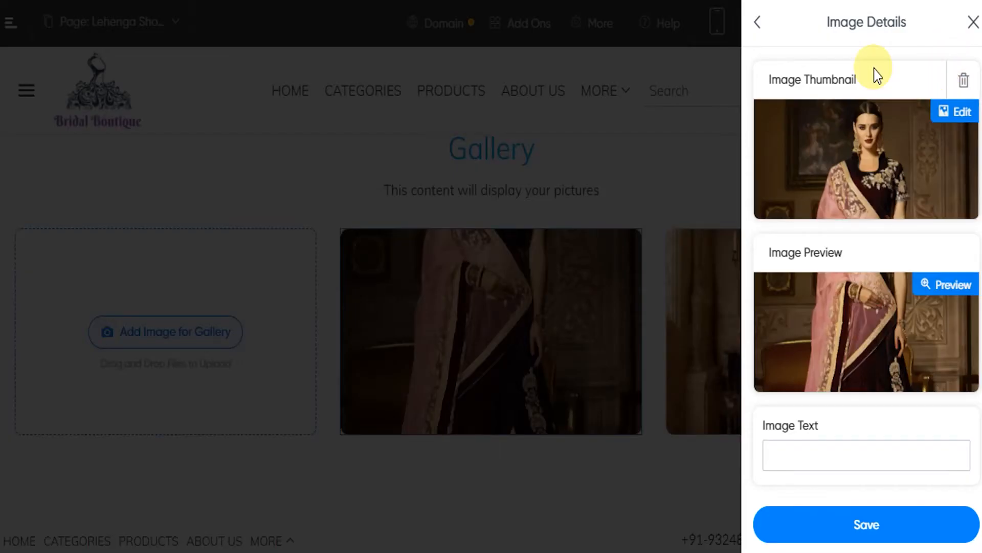
{"action": "left_click", "coordinate": [872, 527]}
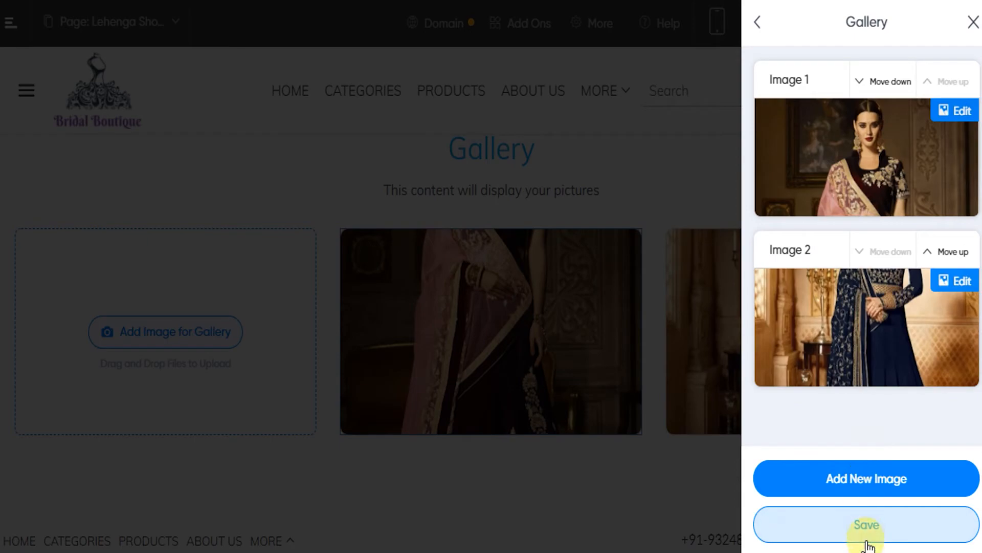
{"action": "left_click", "coordinate": [872, 526]}
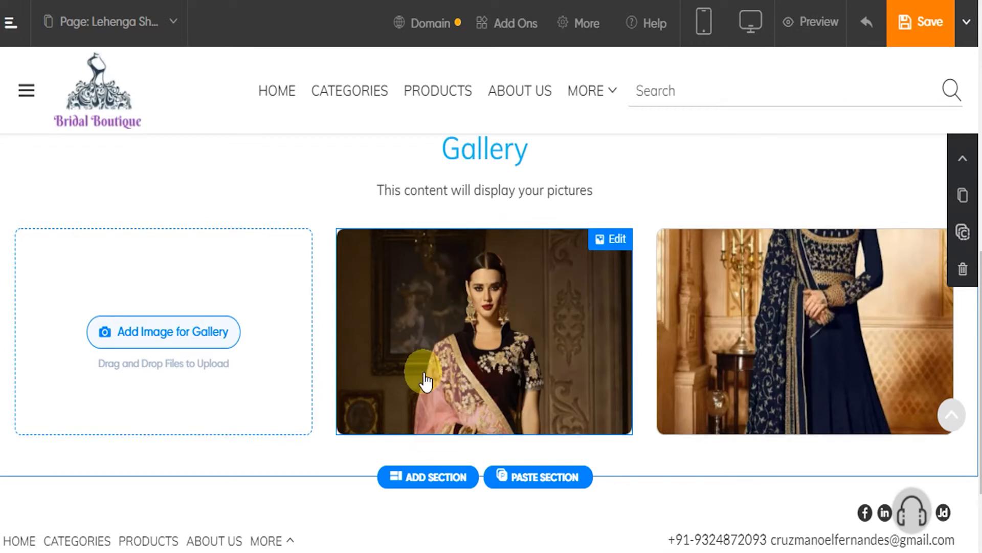
Style the gallery images with a 5 px border, trying red #D62941 and settling on dark red from the saved colors
{"action": "left_click", "coordinate": [613, 240]}
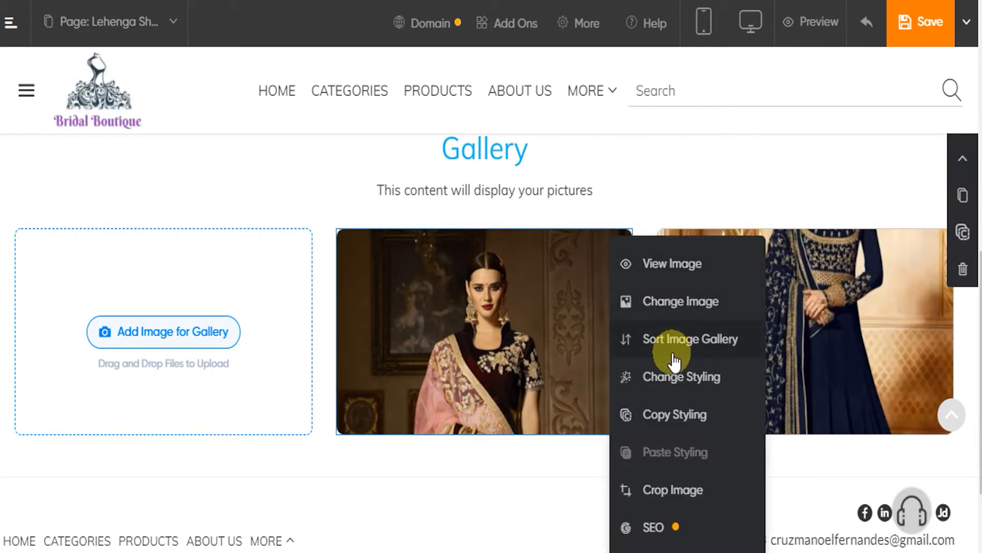
{"action": "left_click", "coordinate": [680, 387]}
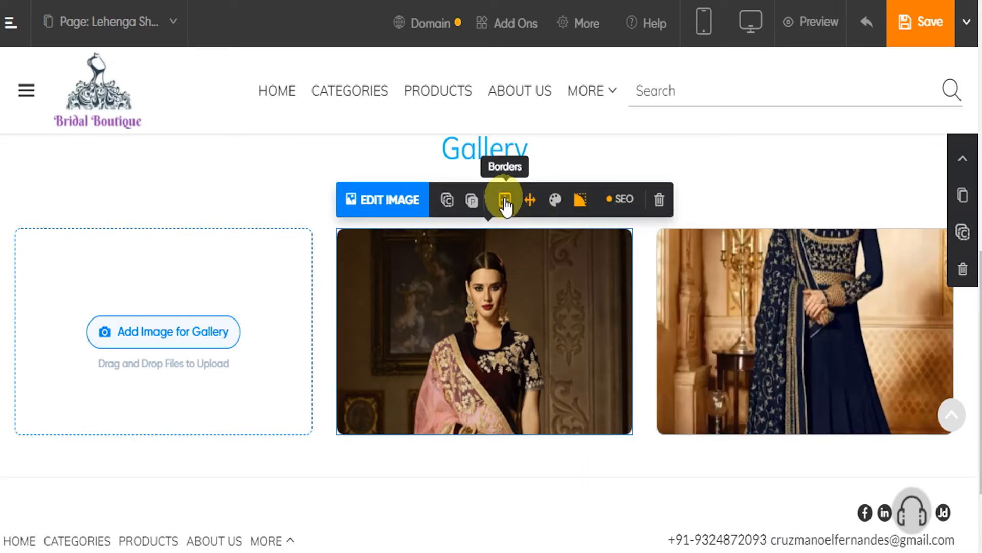
{"action": "left_click", "coordinate": [505, 201]}
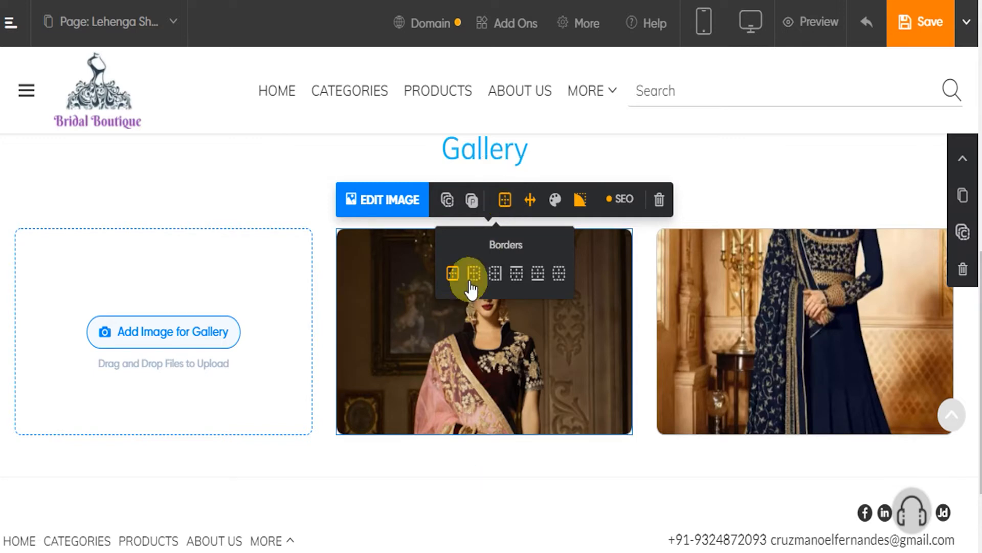
{"action": "left_click", "coordinate": [528, 198]}
{"action": "left_click", "coordinate": [536, 407]}
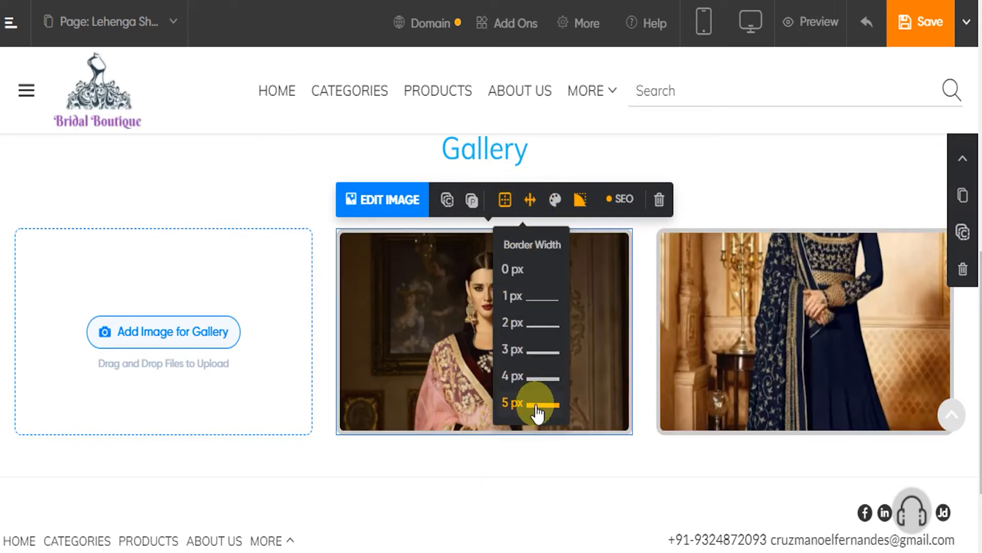
{"action": "left_click", "coordinate": [555, 199]}
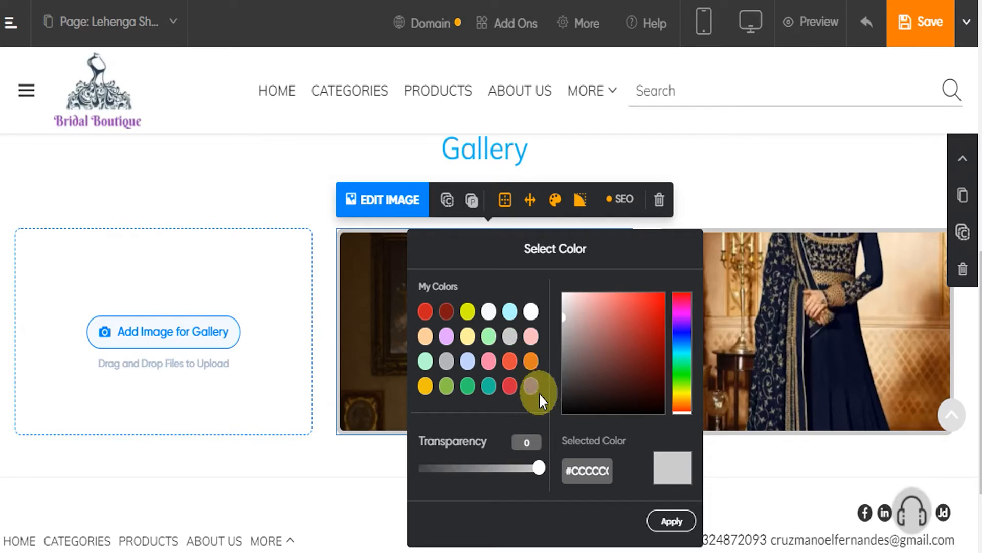
{"action": "left_click", "coordinate": [510, 385]}
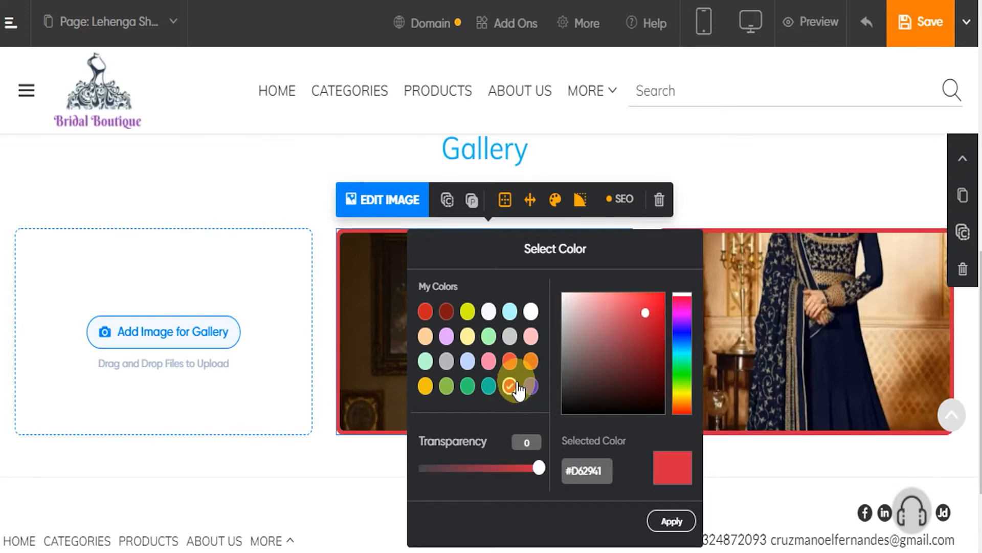
Limit the gallery images' borders to the left and right sides only
{"action": "left_click", "coordinate": [505, 199]}
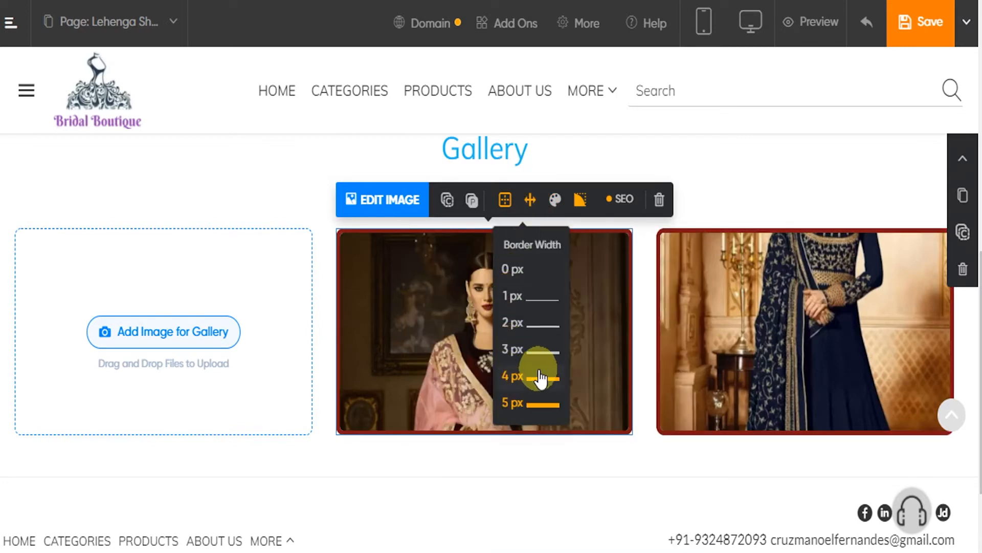
{"action": "left_click", "coordinate": [506, 202]}
{"action": "left_click", "coordinate": [474, 274]}
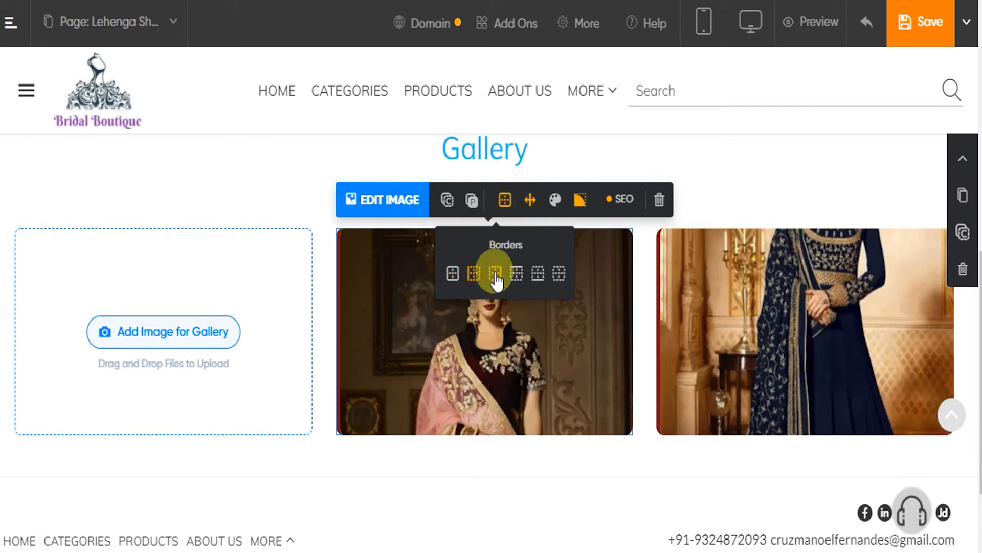
Set the gallery images' corner radius to 59 px on all four linked corners
{"action": "left_click", "coordinate": [580, 199]}
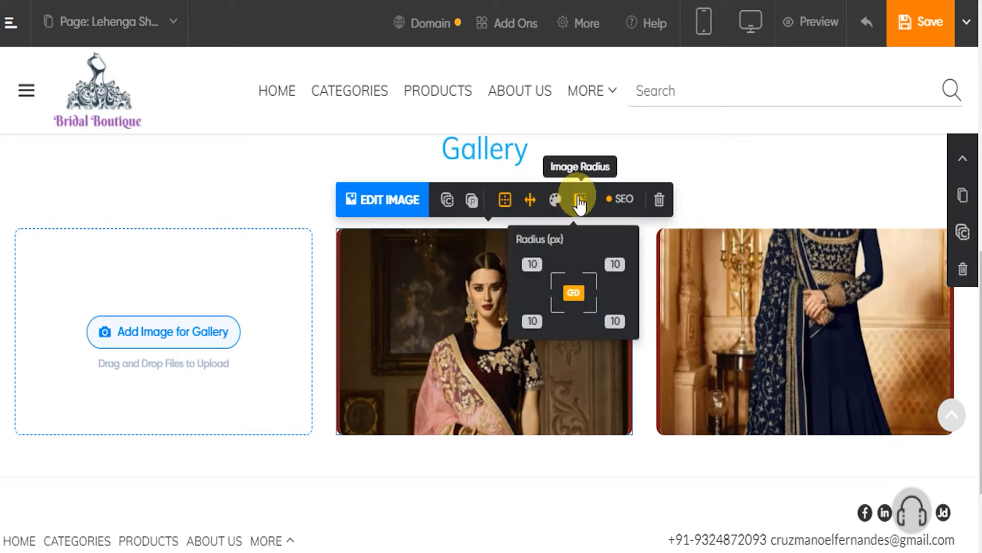
{"action": "double_click", "coordinate": [605, 264]}
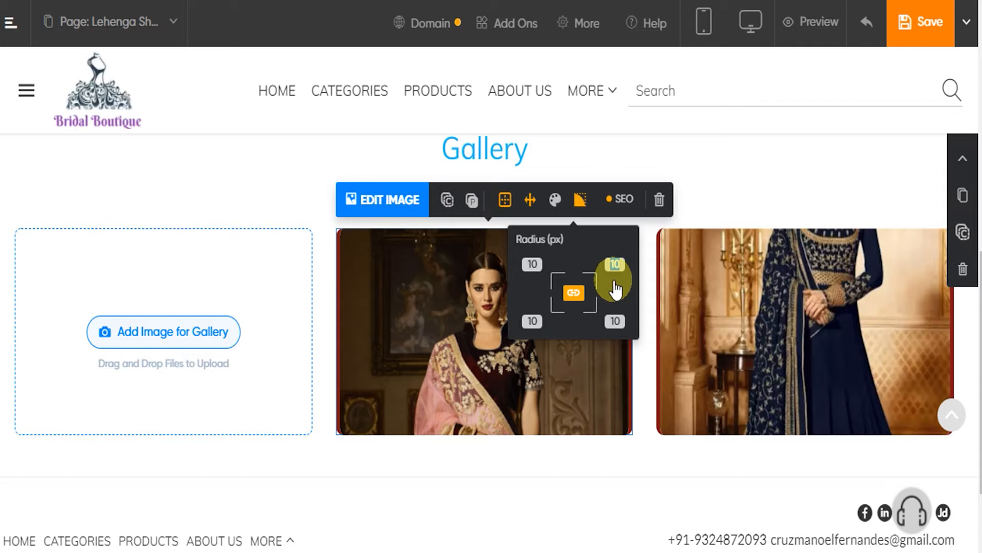
{"action": "type", "text": "59"}
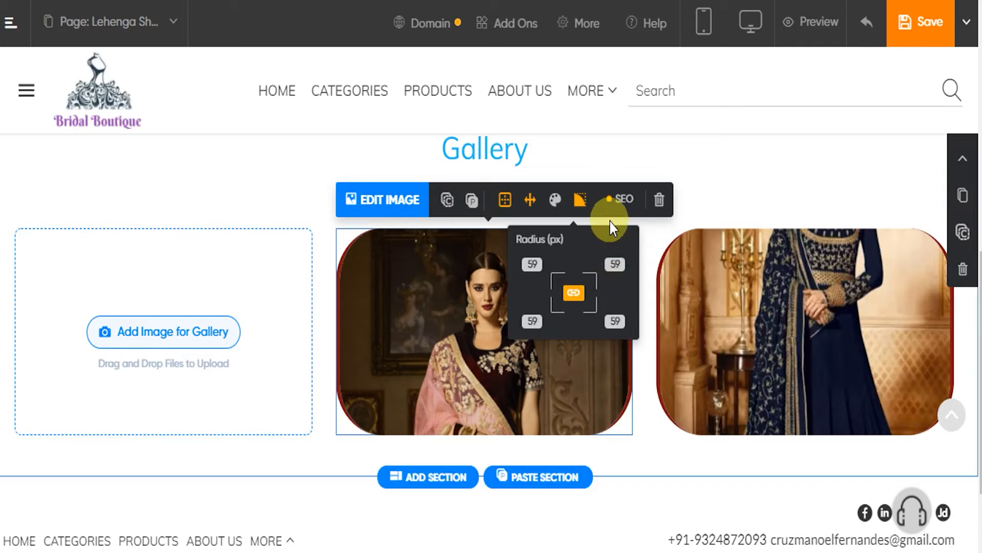
Check the alternative text and title text fields for the gallery image's SEO, and return without entering anything
{"action": "left_click", "coordinate": [624, 201]}
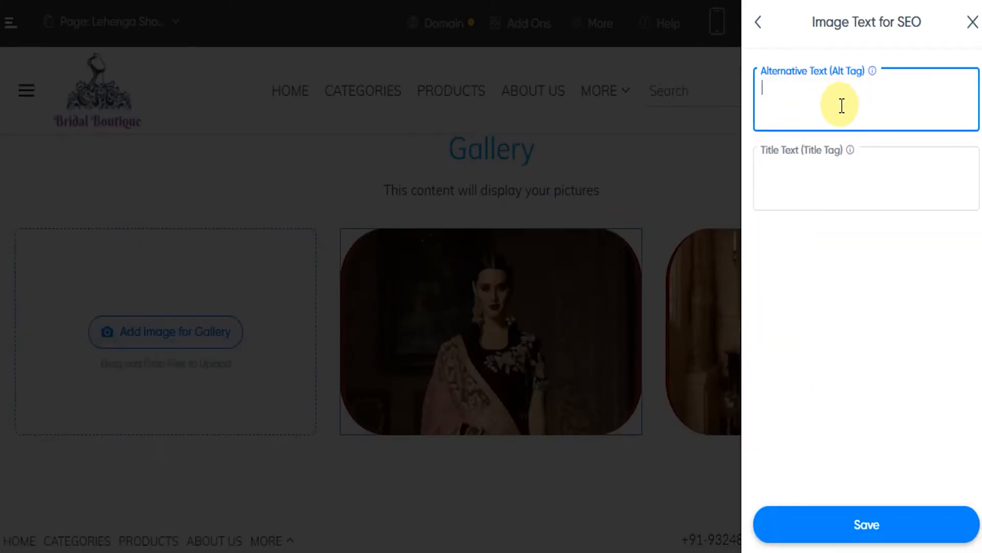
{"action": "left_click", "coordinate": [751, 29]}
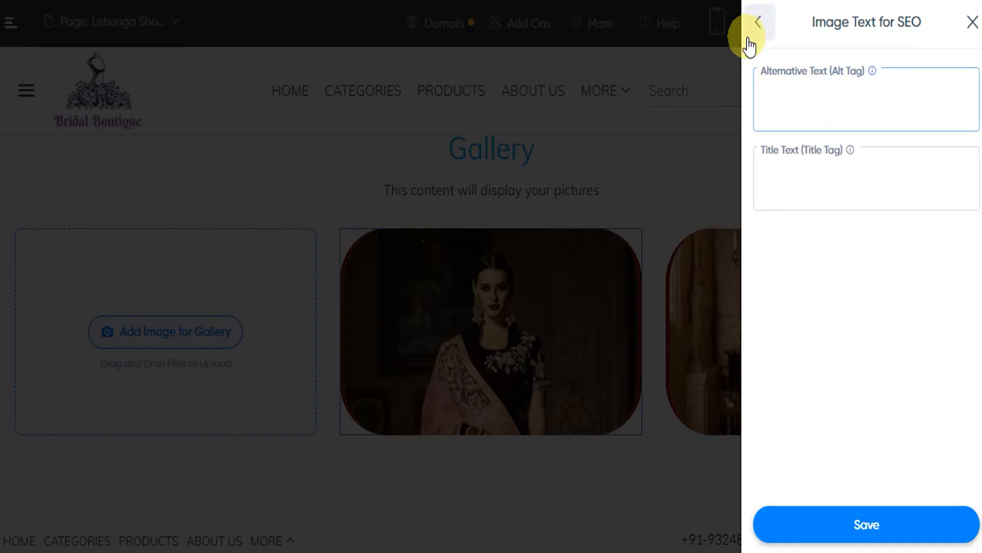
Add a Multiple Video Block section below the gallery
{"action": "scroll", "coordinate": [583, 279], "scroll_direction": "down", "scroll_amount": 2}
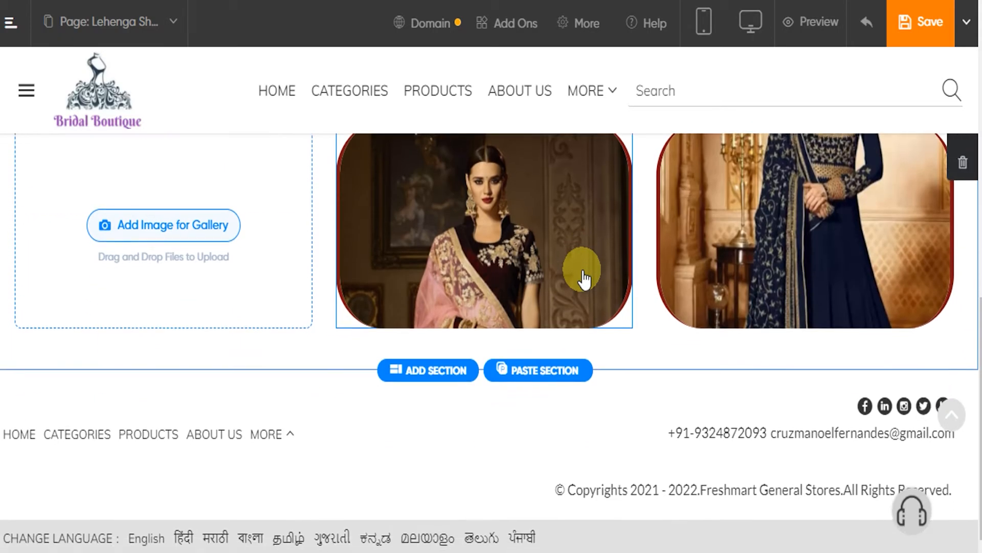
{"action": "left_click", "coordinate": [427, 374]}
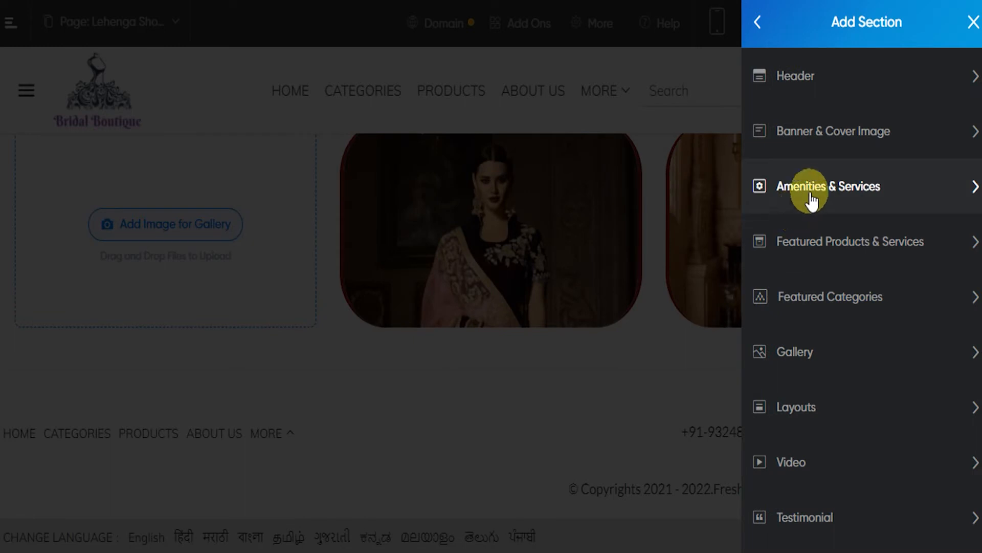
{"action": "scroll", "coordinate": [814, 205], "scroll_direction": "down", "scroll_amount": 4}
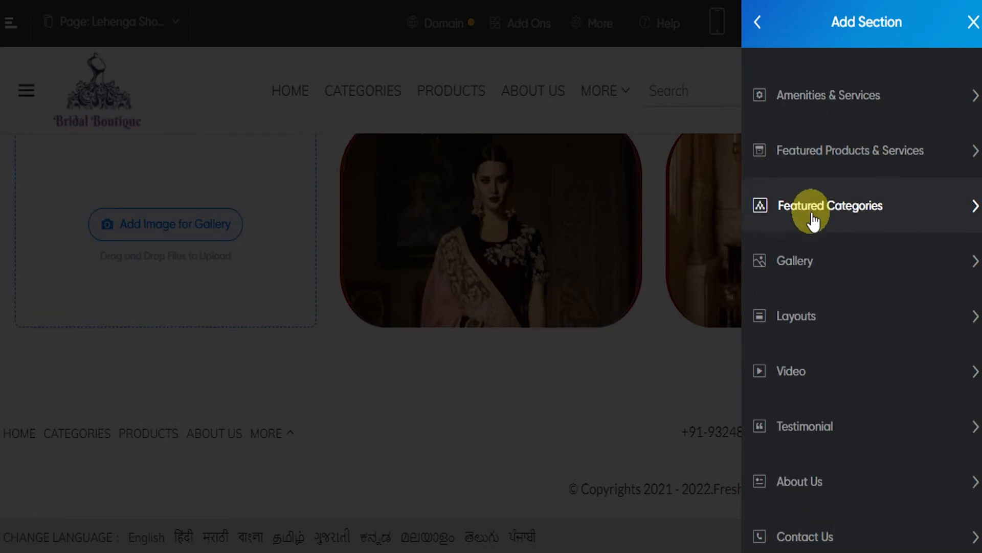
{"action": "left_click", "coordinate": [839, 286]}
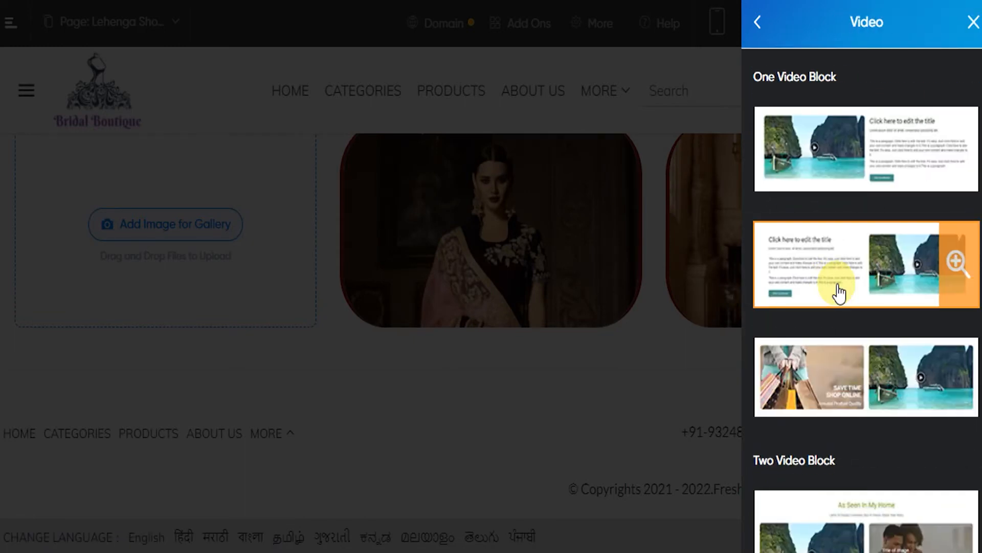
{"action": "scroll", "coordinate": [844, 307], "scroll_direction": "down", "scroll_amount": 6}
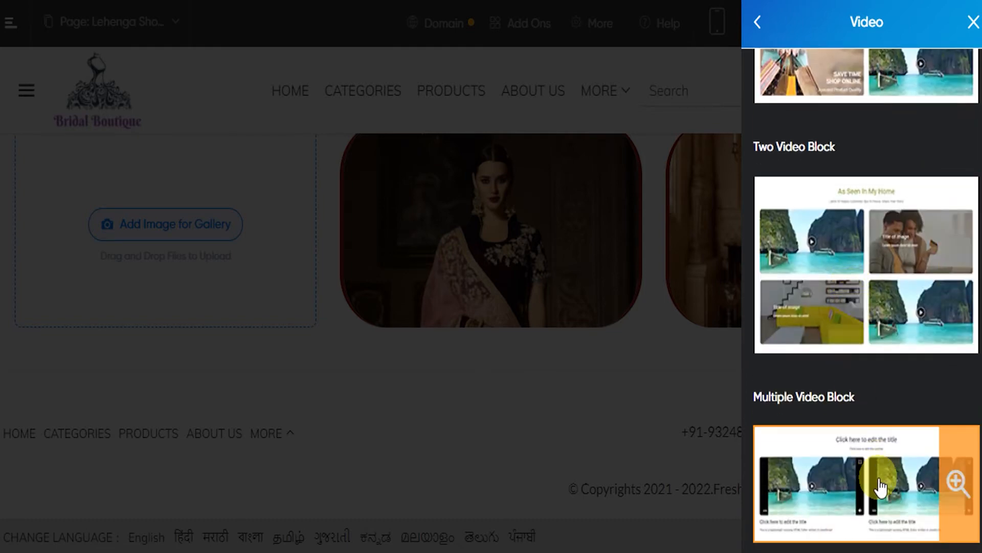
{"action": "left_click", "coordinate": [881, 484]}
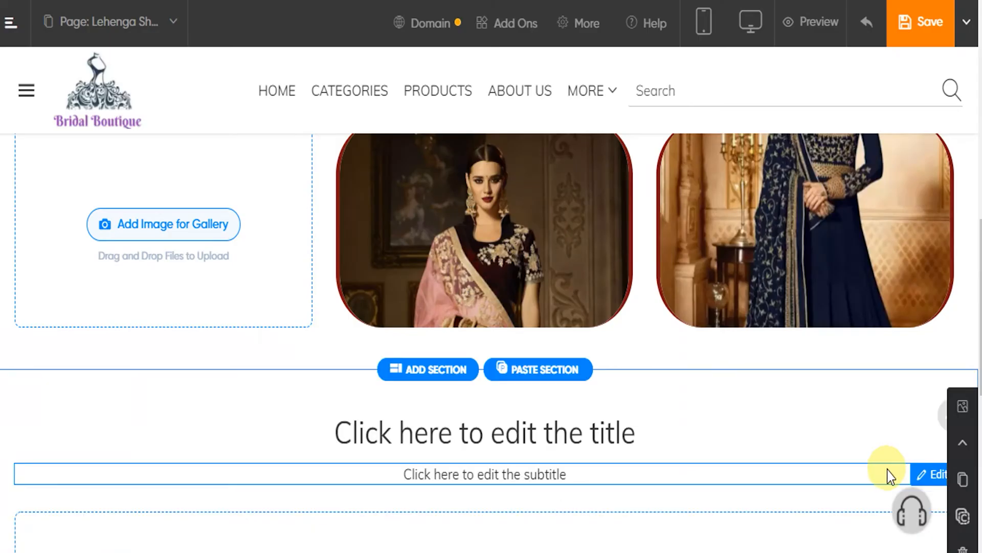
Add a YouTube video to the new section, pasting its embed link and entering the title "Lehenga showcase video"
{"action": "scroll", "coordinate": [655, 360], "scroll_direction": "down", "scroll_amount": 4}
{"action": "scroll", "coordinate": [643, 372], "scroll_direction": "up", "scroll_amount": 1}
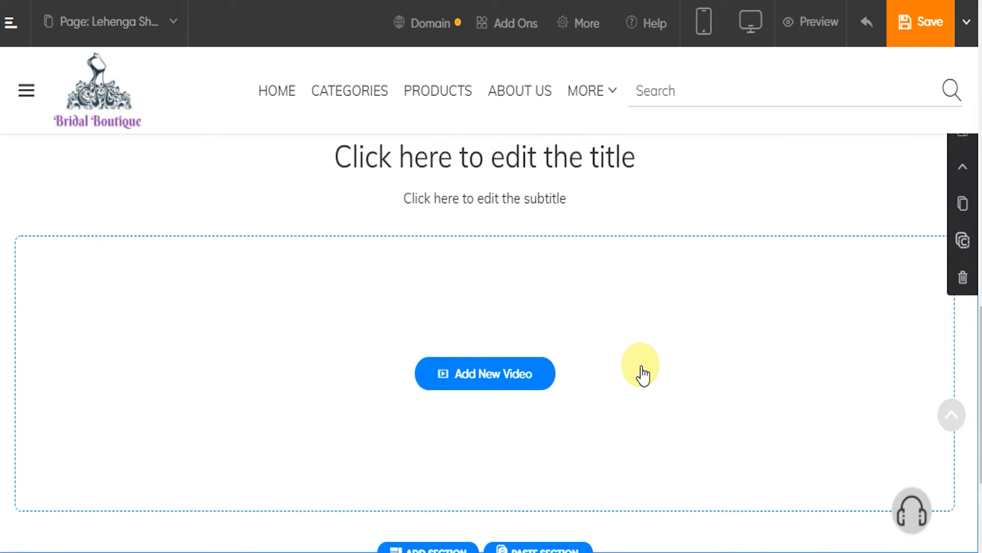
{"action": "left_click", "coordinate": [493, 377]}
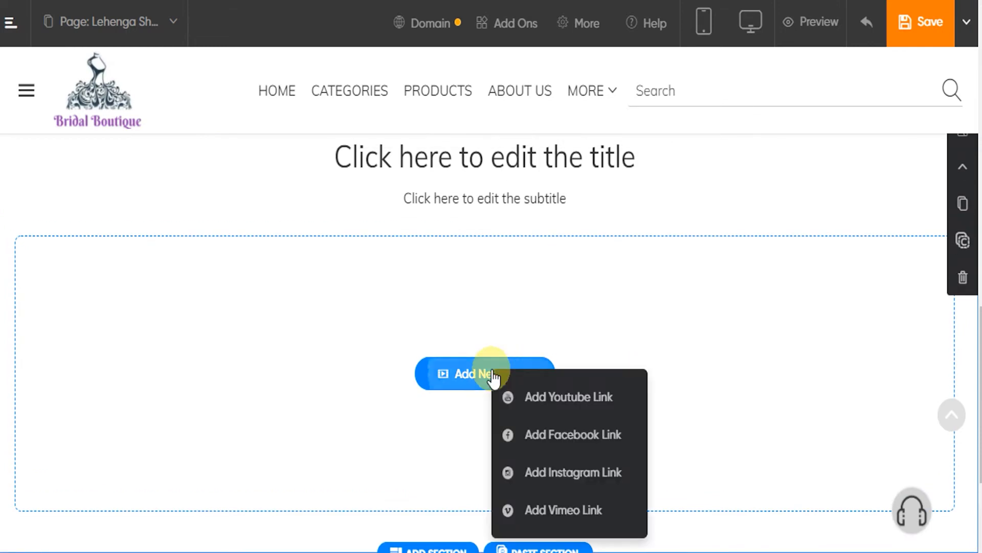
{"action": "left_click", "coordinate": [585, 404]}
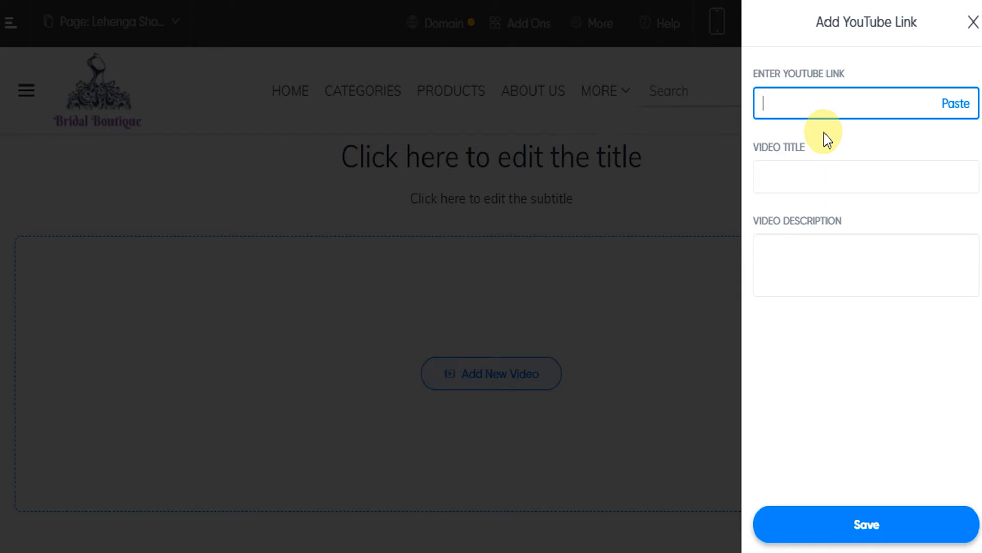
{"action": "key", "text": "ctrl+v"}
{"action": "left_click", "coordinate": [824, 175]}
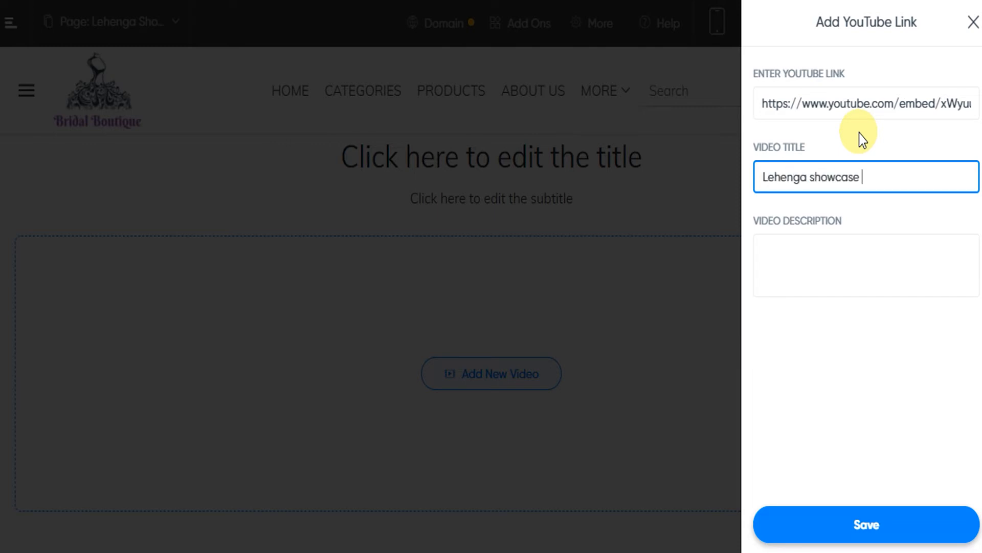
Enter the video description "This video describes the latest lehengas available in the market." and save the video
{"action": "left_click", "coordinate": [806, 247]}
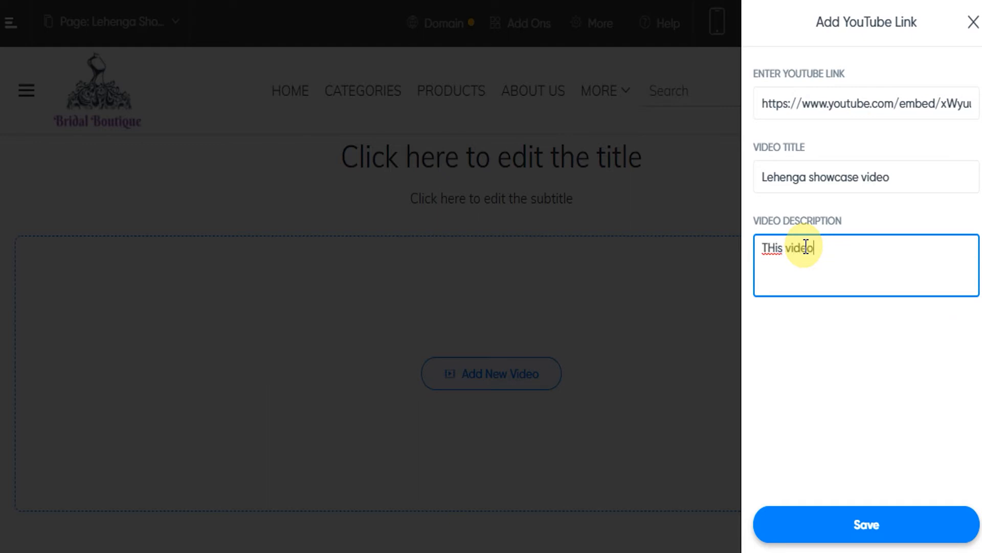
{"action": "double_click", "coordinate": [771, 248]}
{"action": "type", "text": "This"}
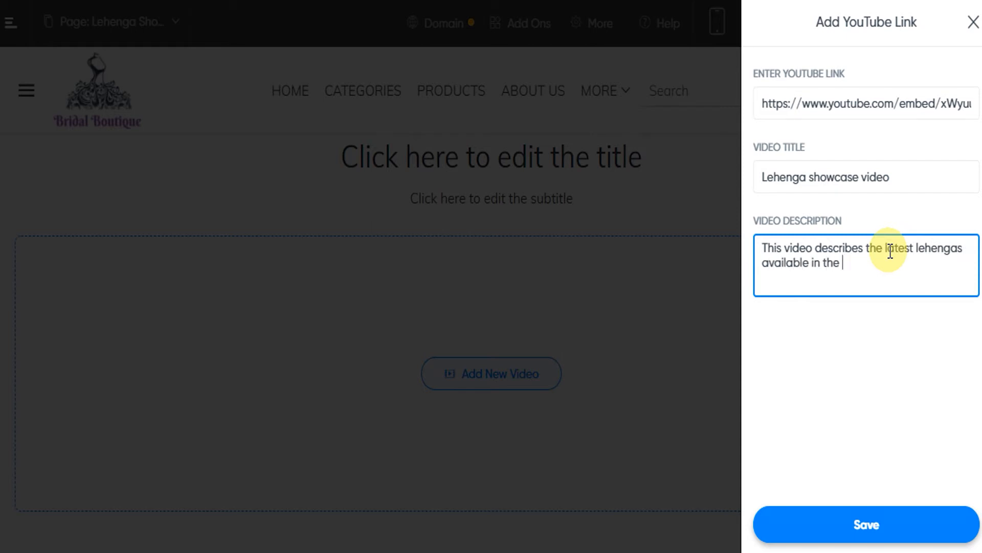
{"action": "left_click", "coordinate": [853, 351]}
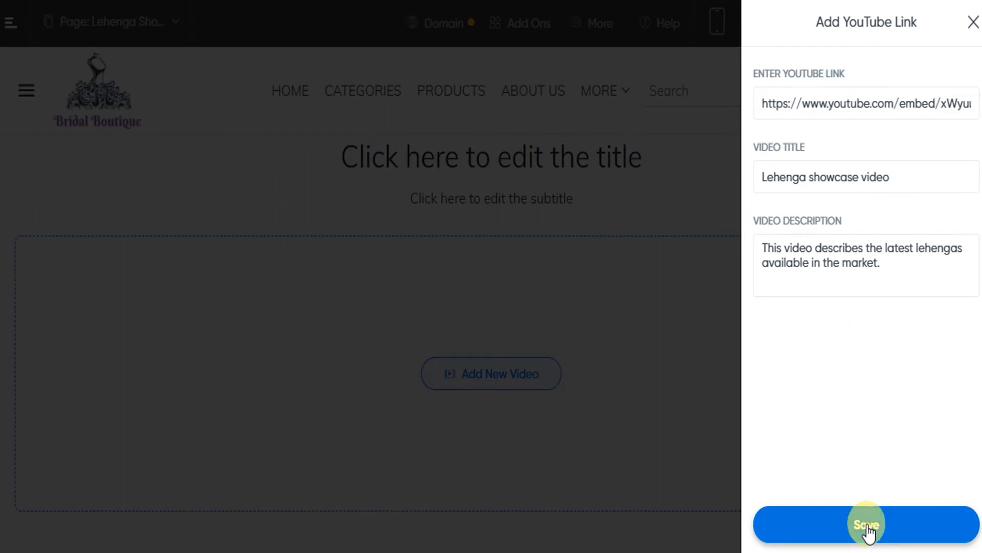
{"action": "left_click", "coordinate": [869, 527]}
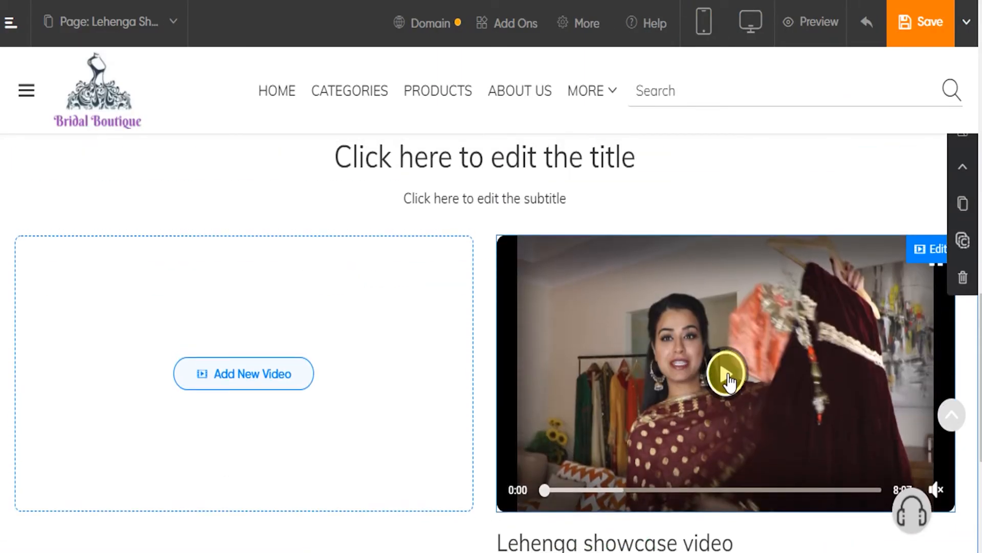
Play and pause the added video, and review its editable details, saving them as they are
{"action": "left_click", "coordinate": [726, 376]}
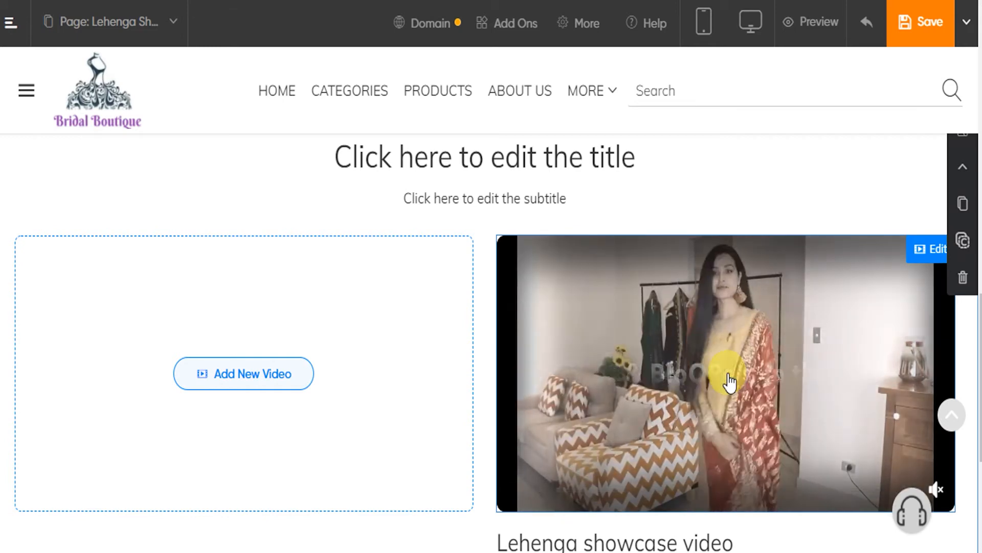
{"action": "left_click", "coordinate": [727, 374]}
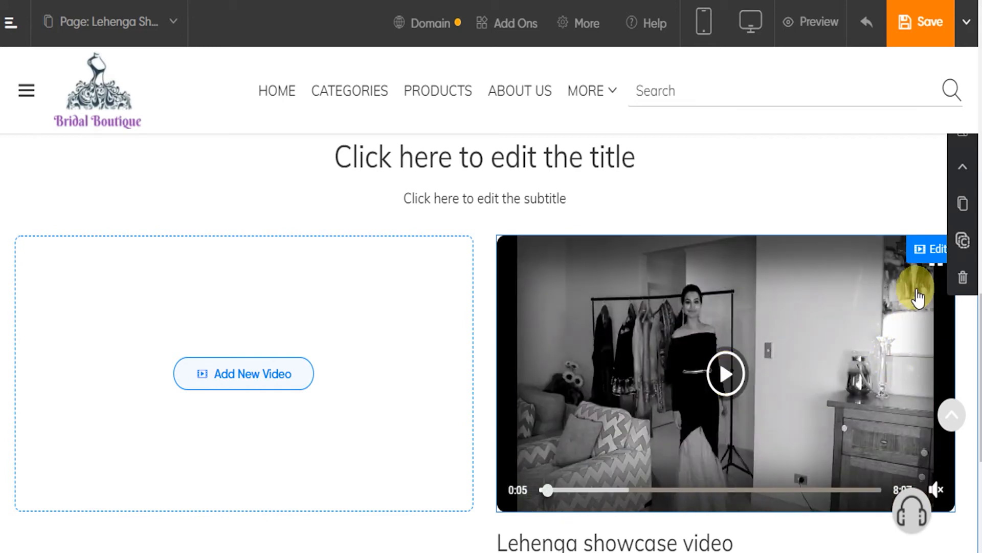
{"action": "left_click", "coordinate": [932, 250]}
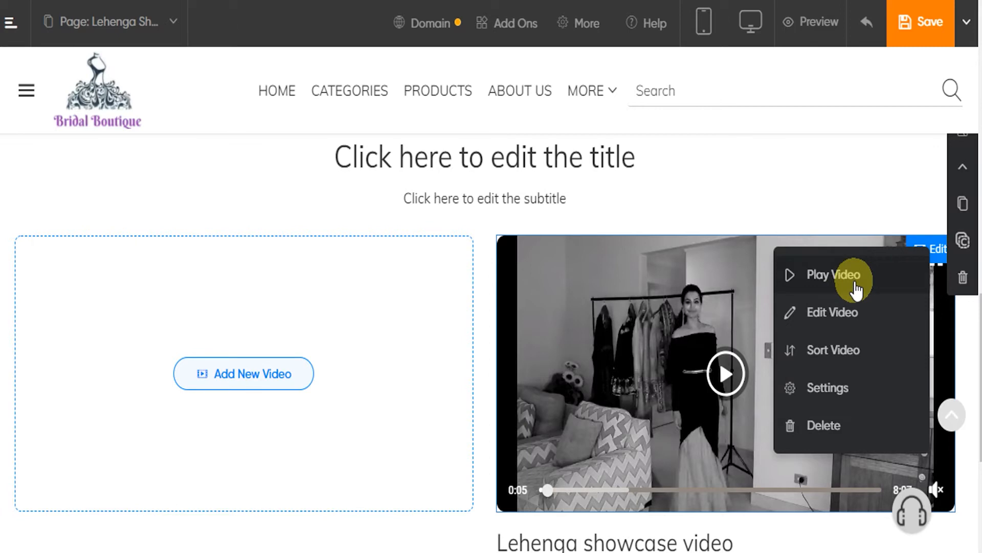
{"action": "left_click", "coordinate": [822, 313]}
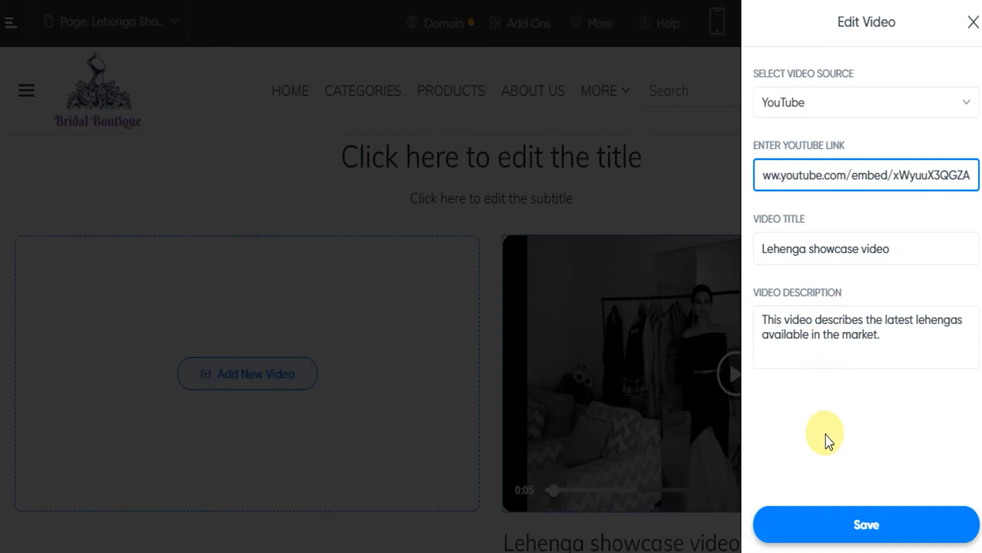
{"action": "left_click", "coordinate": [868, 531]}
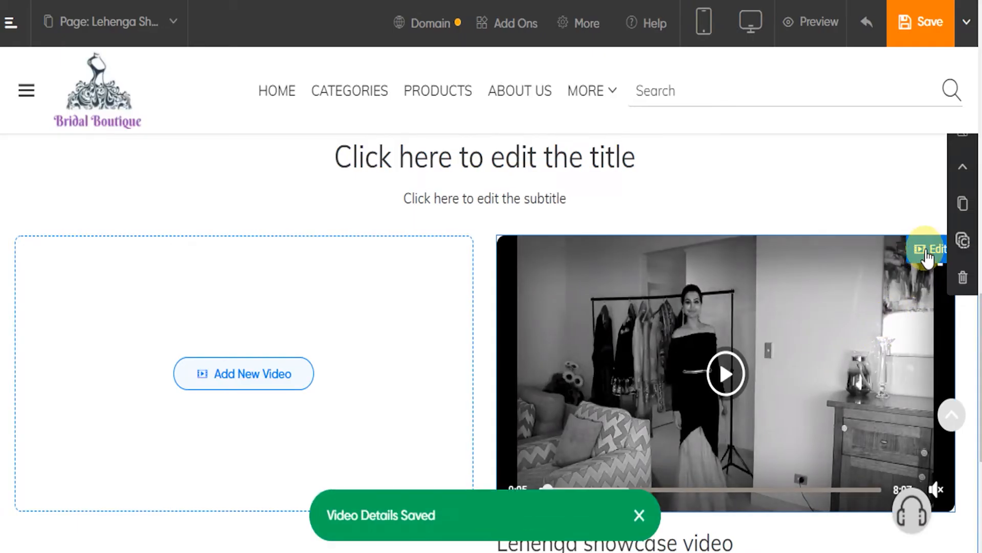
{"action": "left_click", "coordinate": [927, 252]}
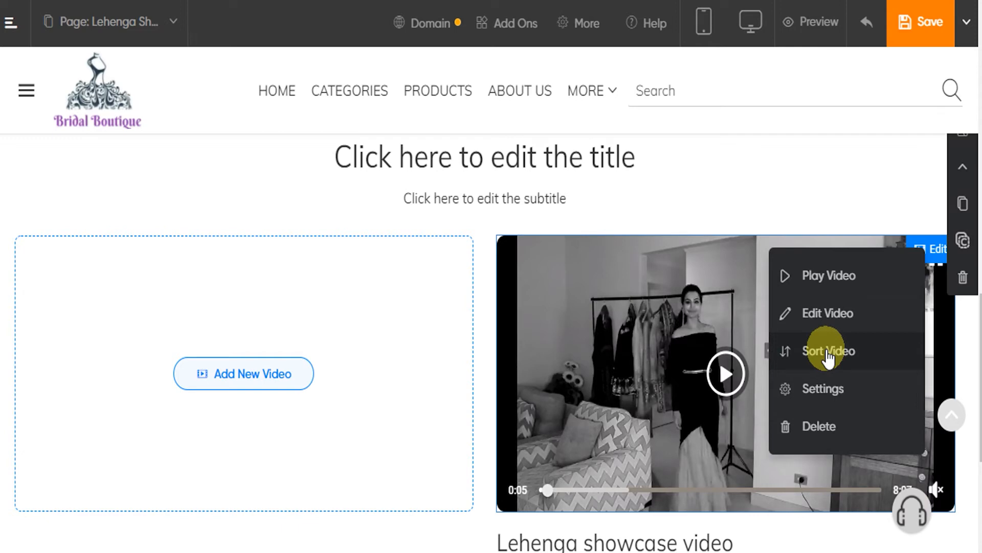
Add the Our Collections layout from the single-image blocks below the video section
{"action": "scroll", "coordinate": [544, 272], "scroll_direction": "down", "scroll_amount": 5}
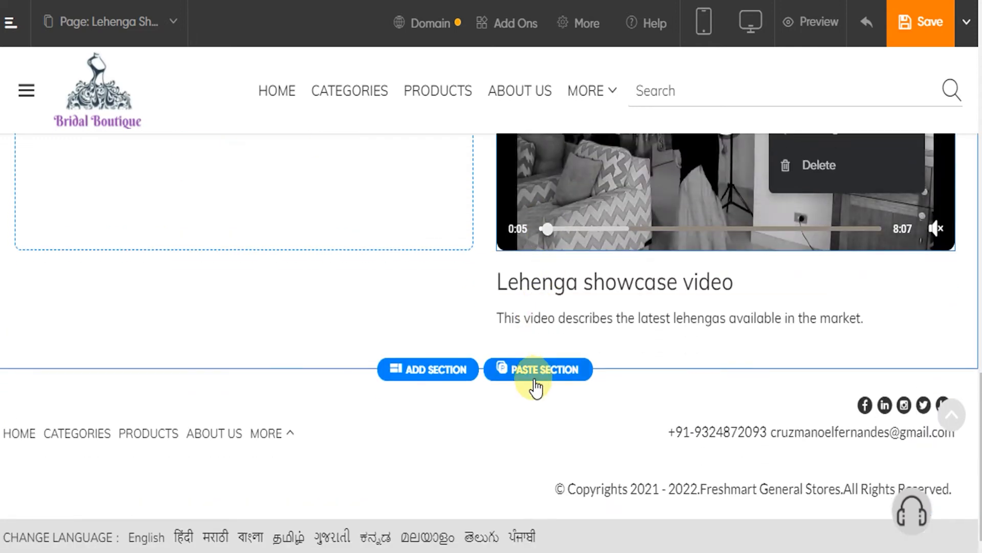
{"action": "left_click", "coordinate": [427, 388]}
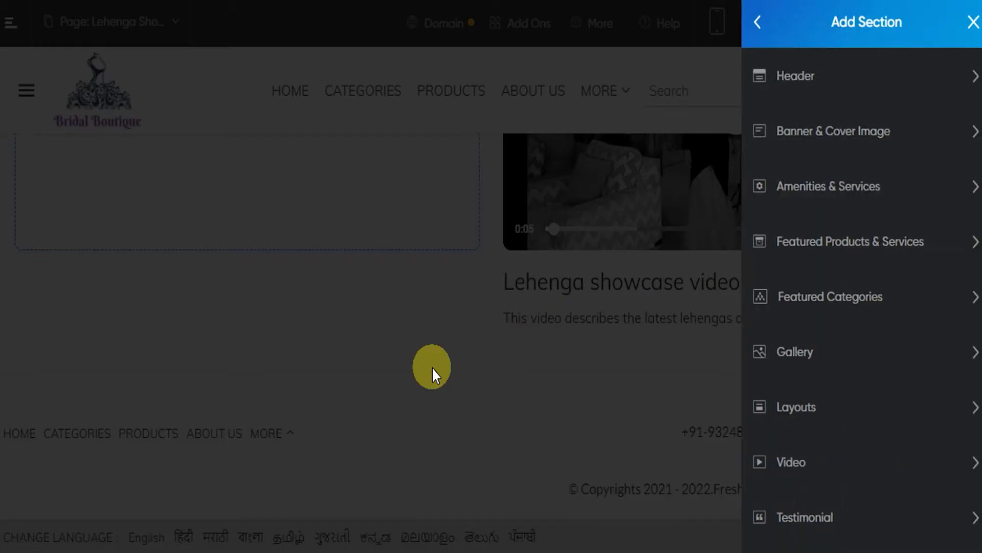
{"action": "scroll", "coordinate": [866, 247], "scroll_direction": "down", "scroll_amount": 2}
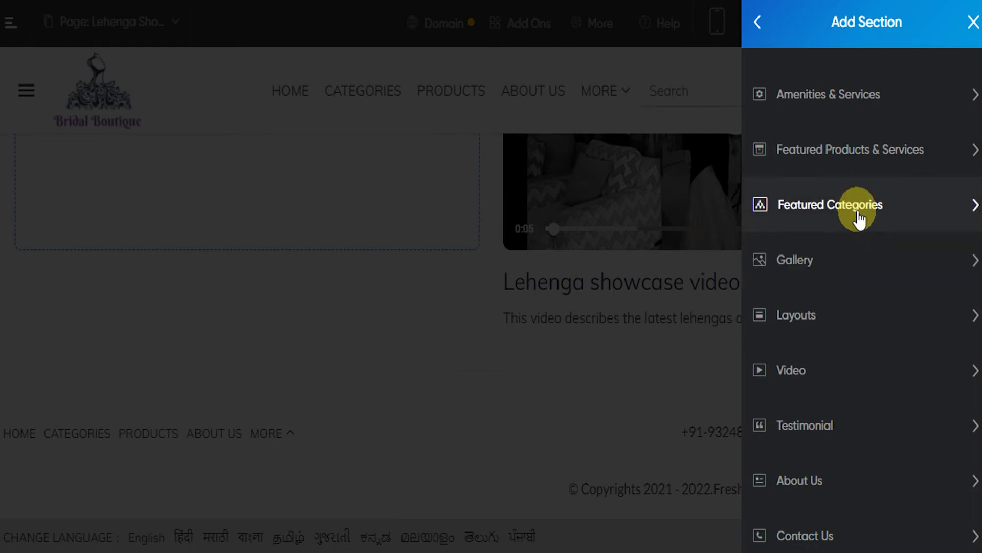
{"action": "scroll", "coordinate": [839, 215], "scroll_direction": "down", "scroll_amount": 2}
{"action": "scroll", "coordinate": [837, 312], "scroll_direction": "down", "scroll_amount": 2}
{"action": "scroll", "coordinate": [844, 297], "scroll_direction": "up", "scroll_amount": 2}
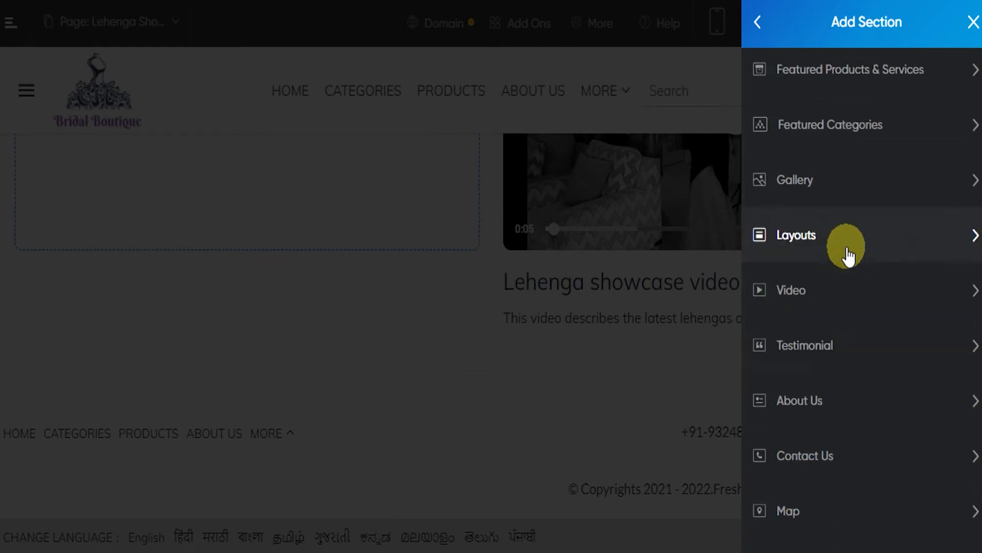
{"action": "left_click", "coordinate": [851, 249]}
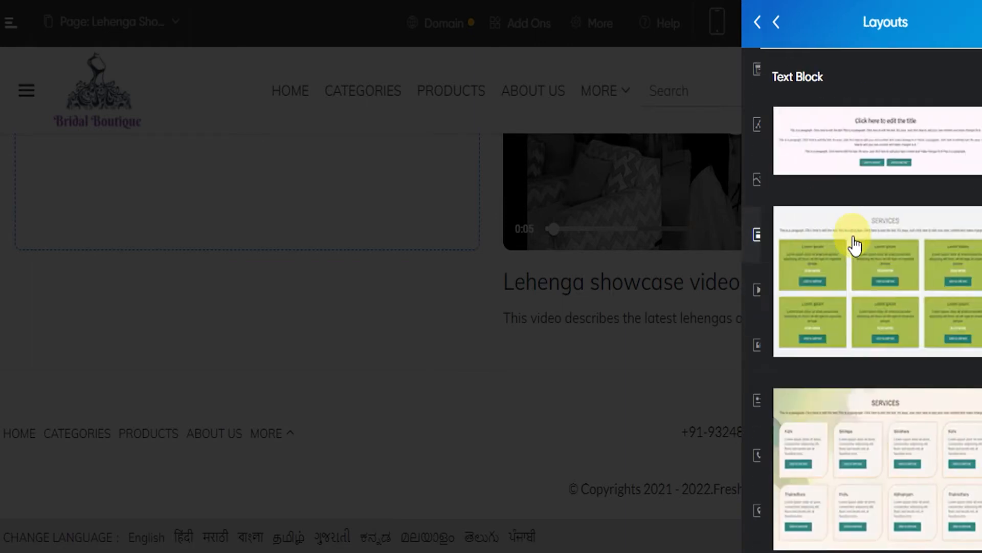
{"action": "scroll", "coordinate": [855, 246], "scroll_direction": "down", "scroll_amount": 5}
{"action": "scroll", "coordinate": [854, 240], "scroll_direction": "down", "scroll_amount": 10}
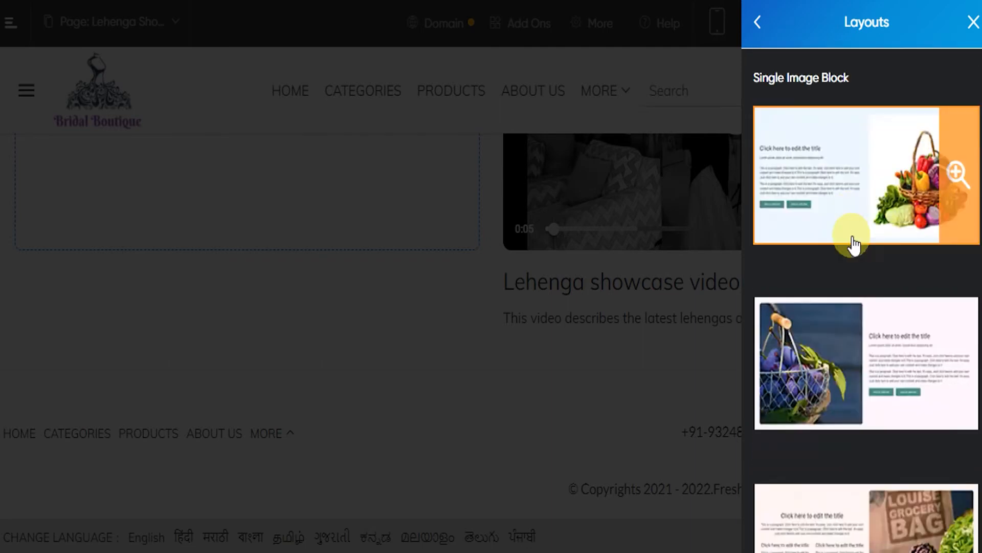
{"action": "scroll", "coordinate": [849, 247], "scroll_direction": "down", "scroll_amount": 10}
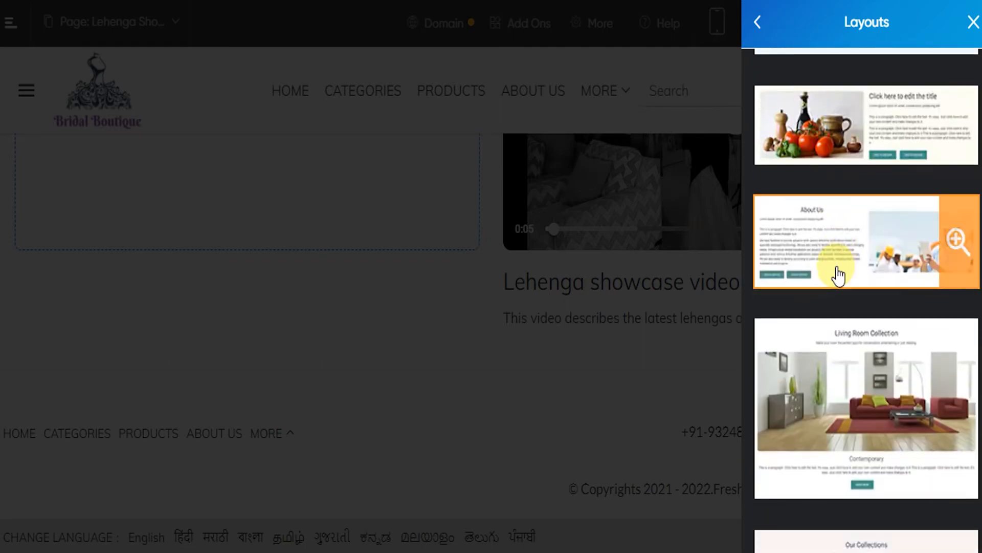
{"action": "scroll", "coordinate": [839, 373], "scroll_direction": "up", "scroll_amount": 2}
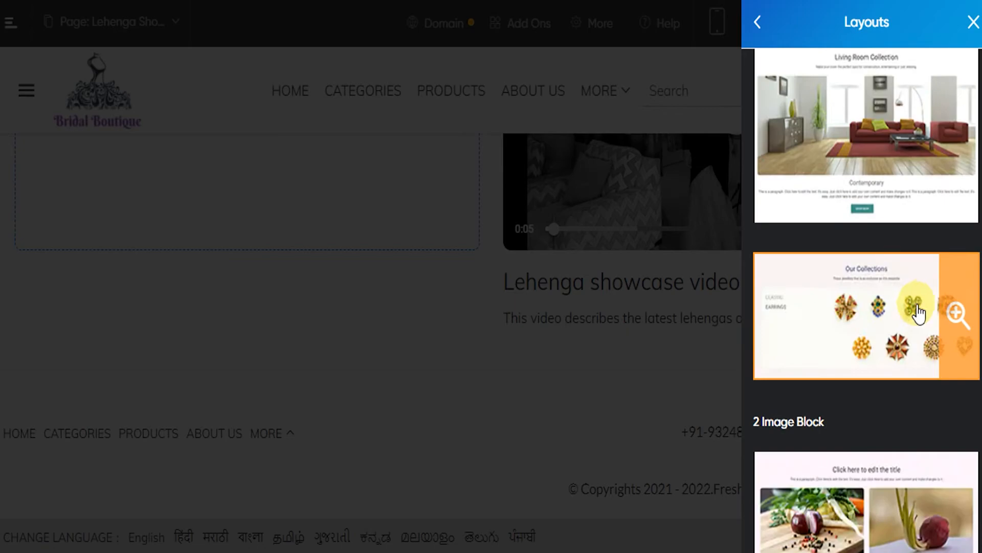
{"action": "left_click", "coordinate": [910, 326]}
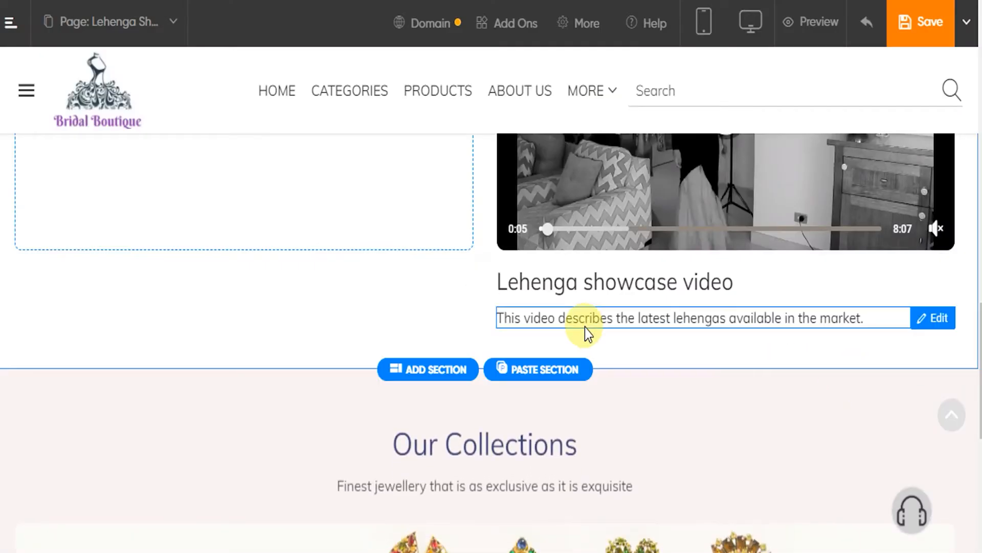
Review the inserted Our Collections section from its heading down to its lower edge
{"action": "scroll", "coordinate": [585, 328], "scroll_direction": "down", "scroll_amount": 6}
{"action": "scroll", "coordinate": [585, 328], "scroll_direction": "up", "scroll_amount": 2}
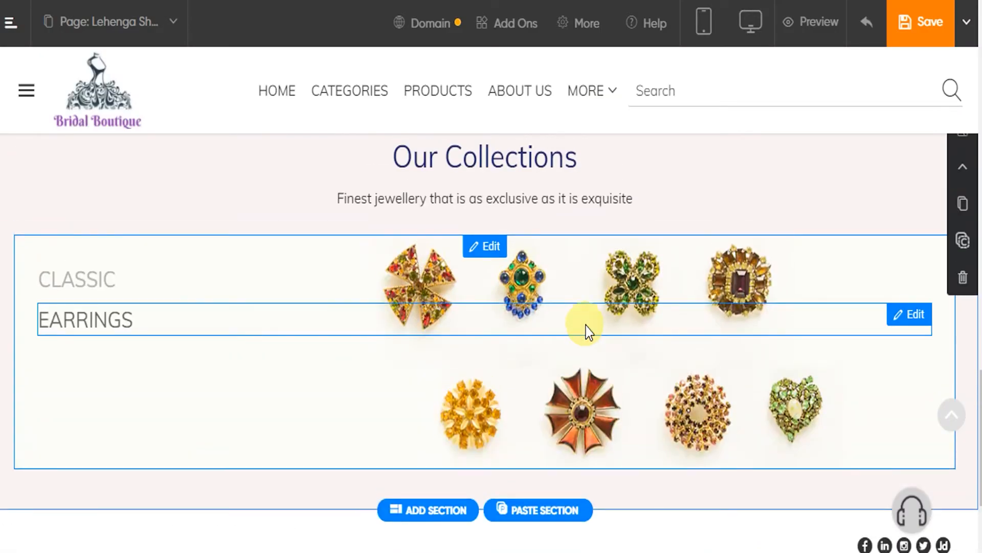
{"action": "scroll", "coordinate": [309, 346], "scroll_direction": "up", "scroll_amount": 2}
{"action": "scroll", "coordinate": [309, 346], "scroll_direction": "down", "scroll_amount": 2}
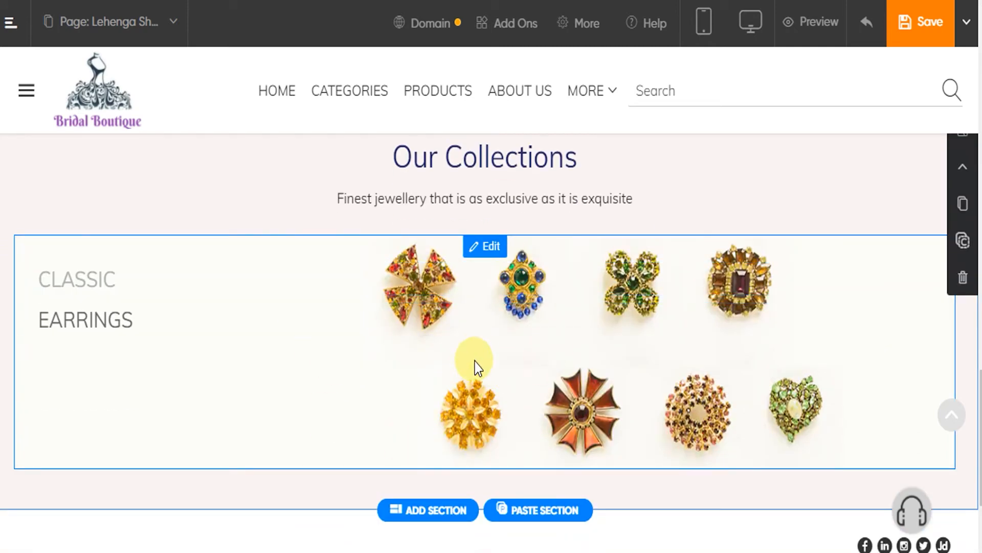
{"action": "scroll", "coordinate": [475, 354], "scroll_direction": "down", "scroll_amount": 2}
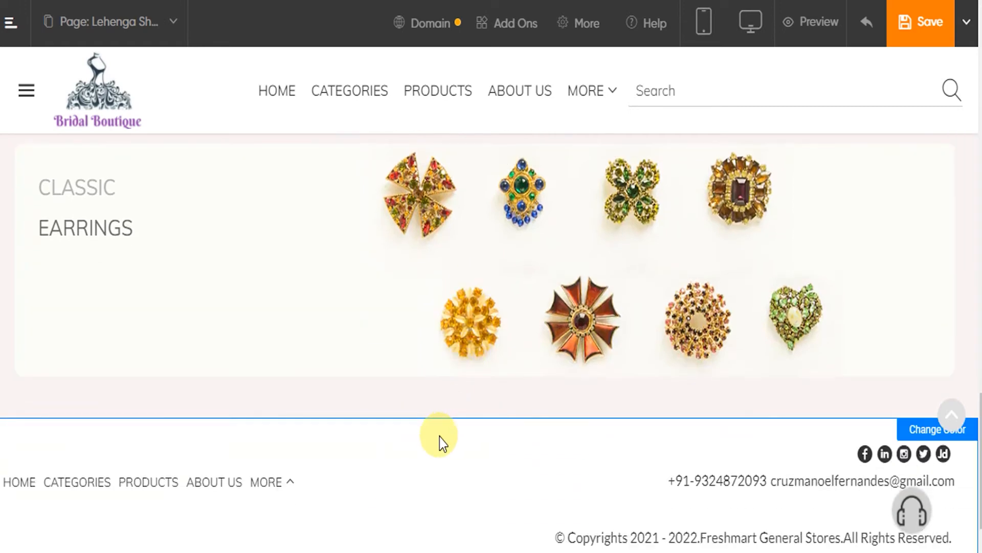
{"action": "mouse_move", "coordinate": [439, 420]}
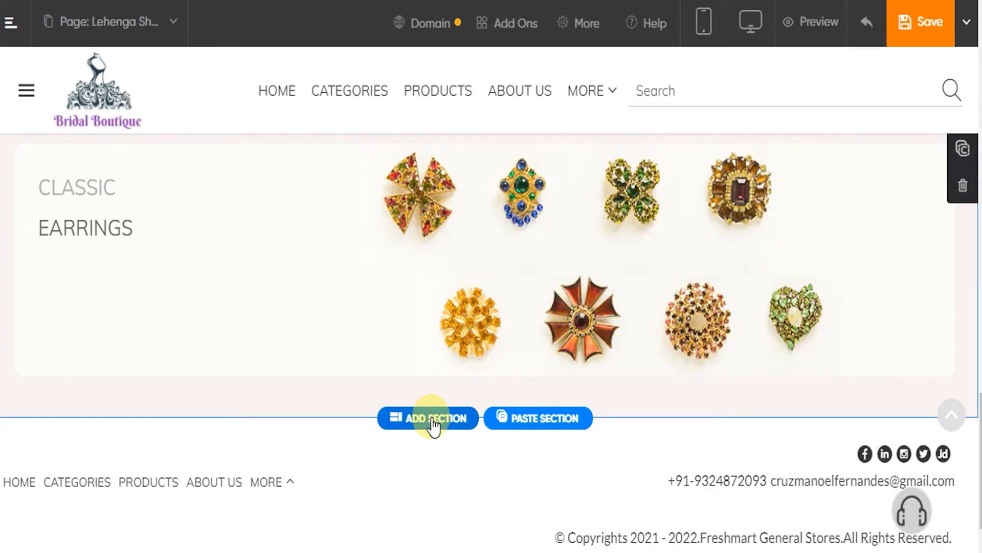
Add a Service section from the Amenities & Services blocks below the Our Collections section
{"action": "left_click", "coordinate": [433, 425]}
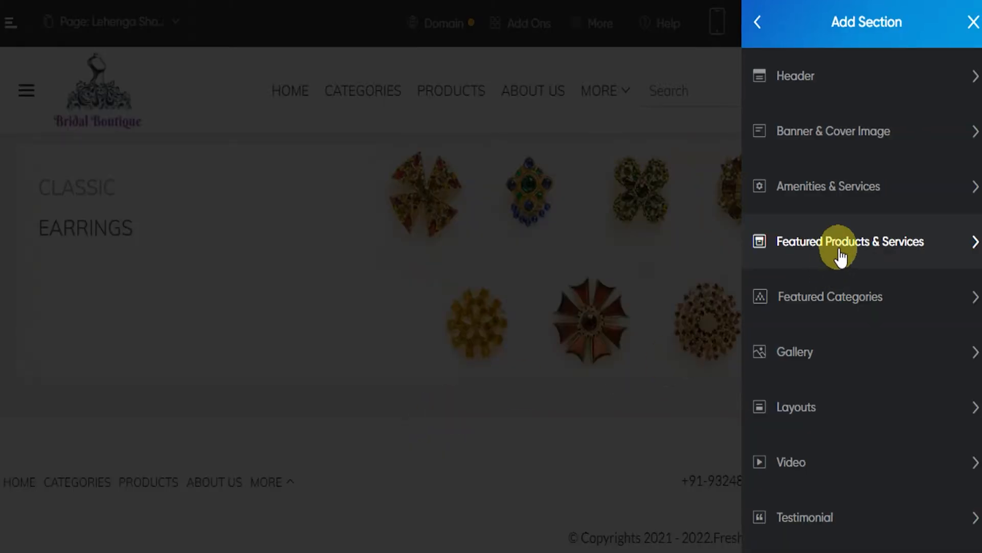
{"action": "left_click", "coordinate": [869, 199]}
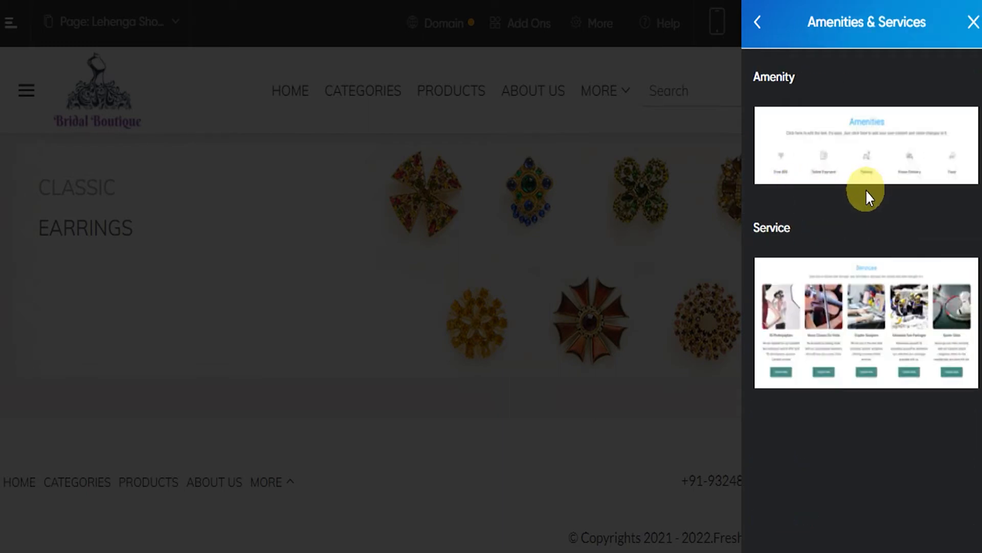
{"action": "left_click", "coordinate": [914, 341]}
{"action": "scroll", "coordinate": [711, 364], "scroll_direction": "down", "scroll_amount": 4}
{"action": "scroll", "coordinate": [715, 362], "scroll_direction": "down", "scroll_amount": 1}
Add the suggested "Lehengas Designer" service, keep its default image and description, and save it
{"action": "left_click", "coordinate": [514, 372]}
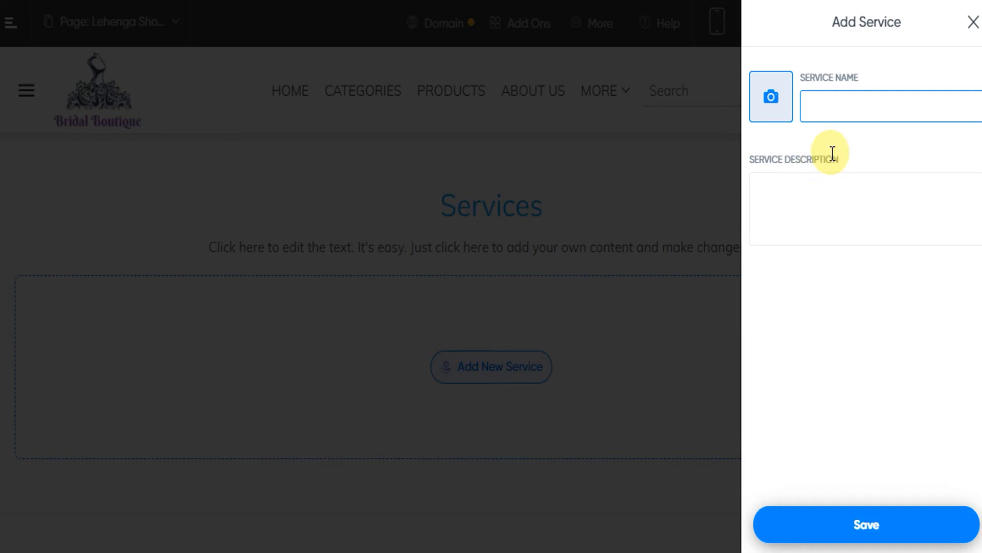
{"action": "type", "text": "Lehenga"}
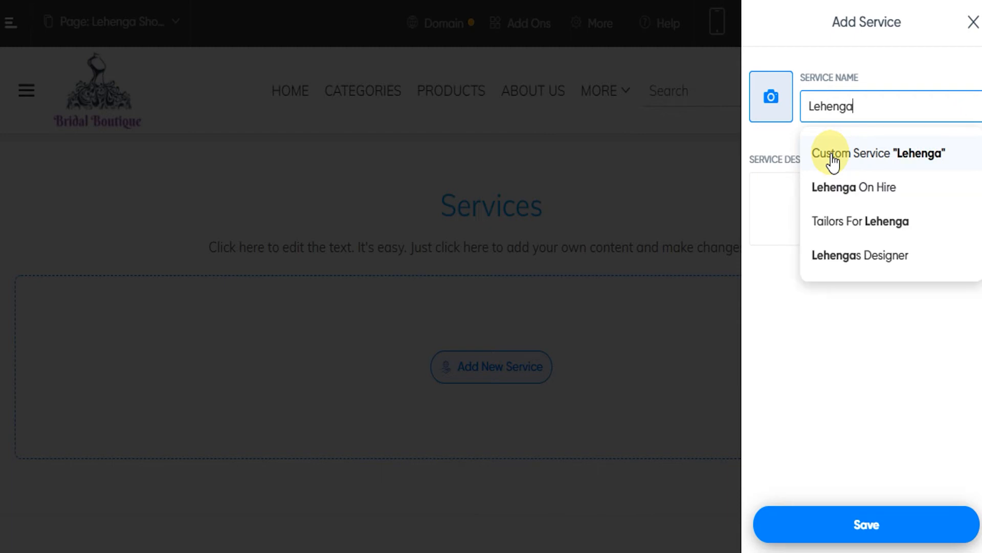
{"action": "left_click", "coordinate": [870, 266]}
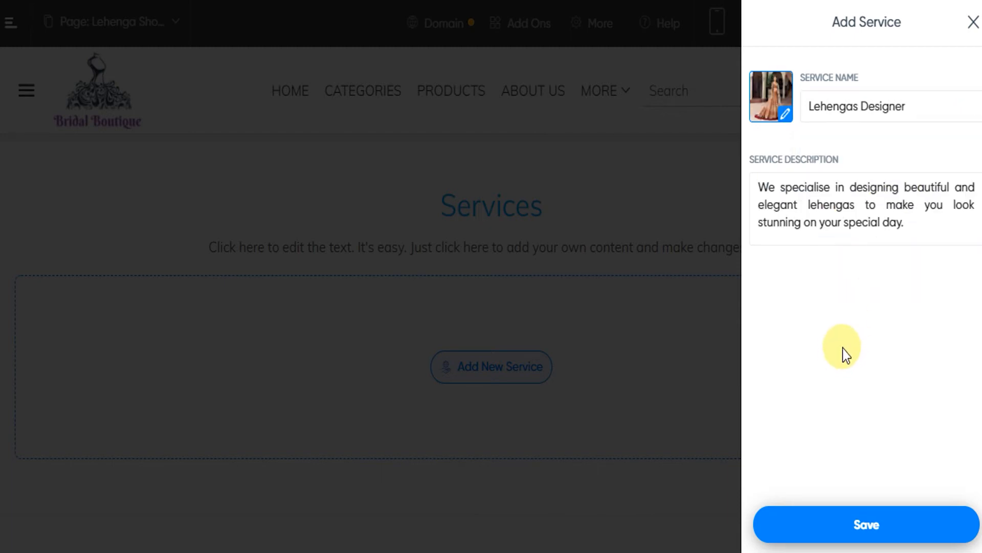
{"action": "left_click", "coordinate": [927, 113]}
{"action": "left_click", "coordinate": [874, 210]}
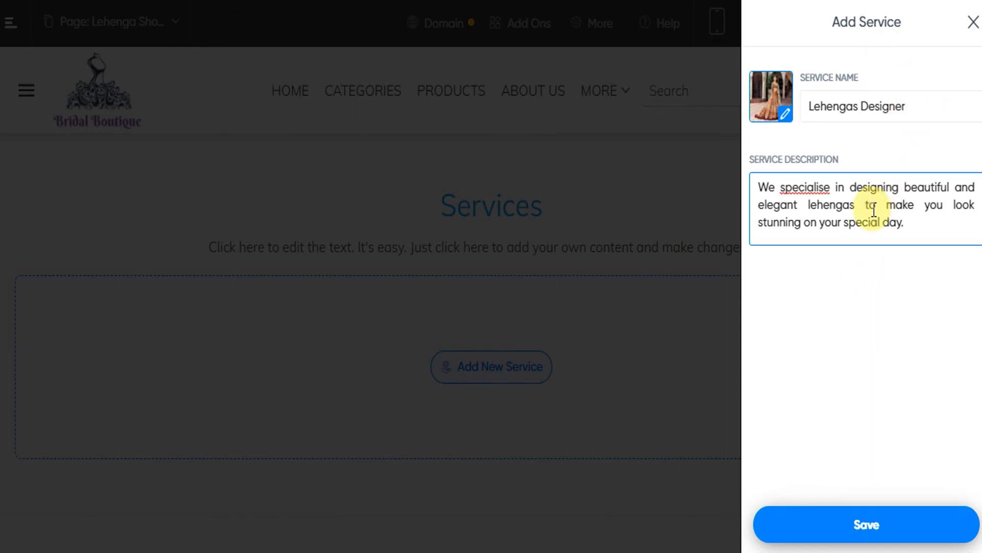
{"action": "left_click", "coordinate": [866, 323]}
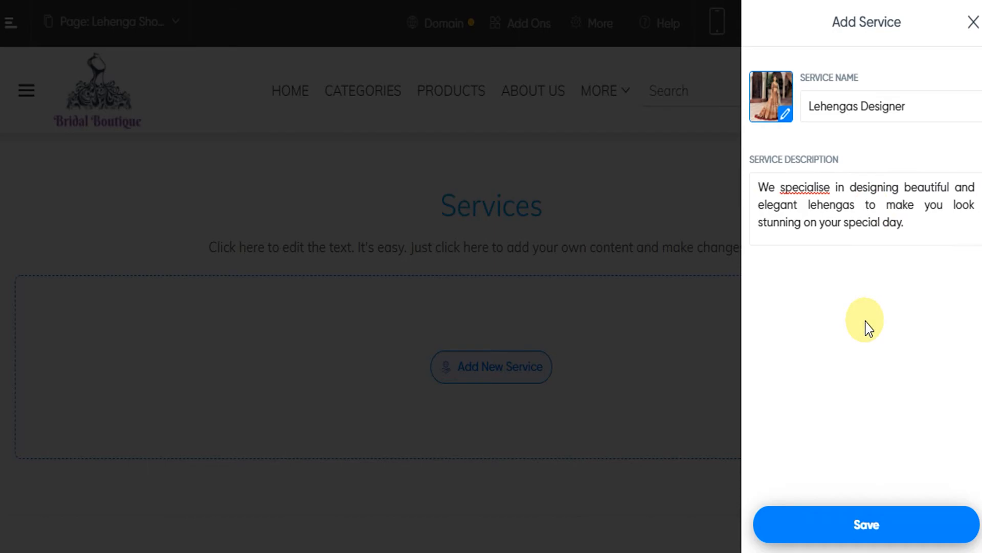
{"action": "left_click", "coordinate": [862, 523]}
Add a second service, the suggested "Saree Polishing Services", with its default description and save it
{"action": "scroll", "coordinate": [596, 261], "scroll_direction": "down", "scroll_amount": 1}
{"action": "scroll", "coordinate": [596, 261], "scroll_direction": "down", "scroll_amount": 1}
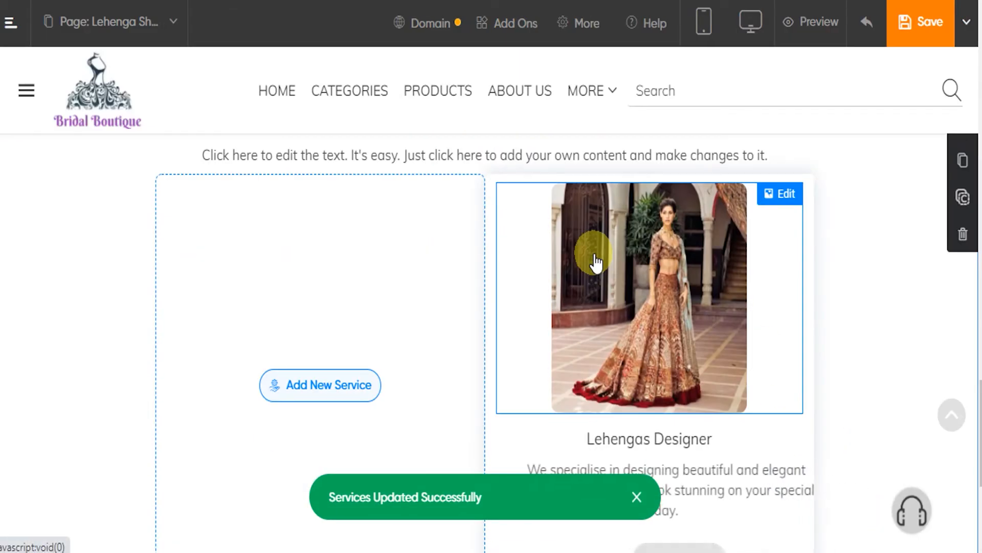
{"action": "left_click", "coordinate": [317, 402]}
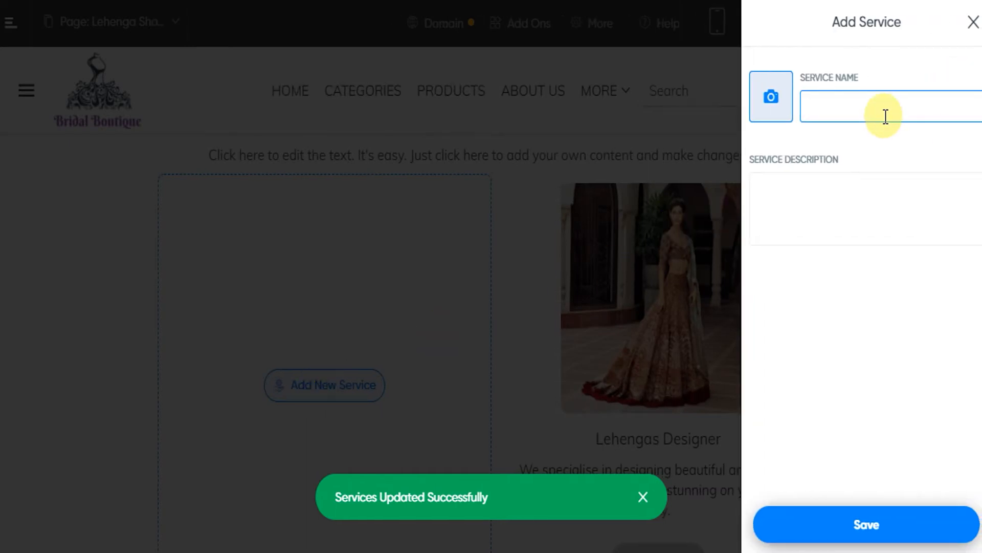
{"action": "type", "text": "Saree"}
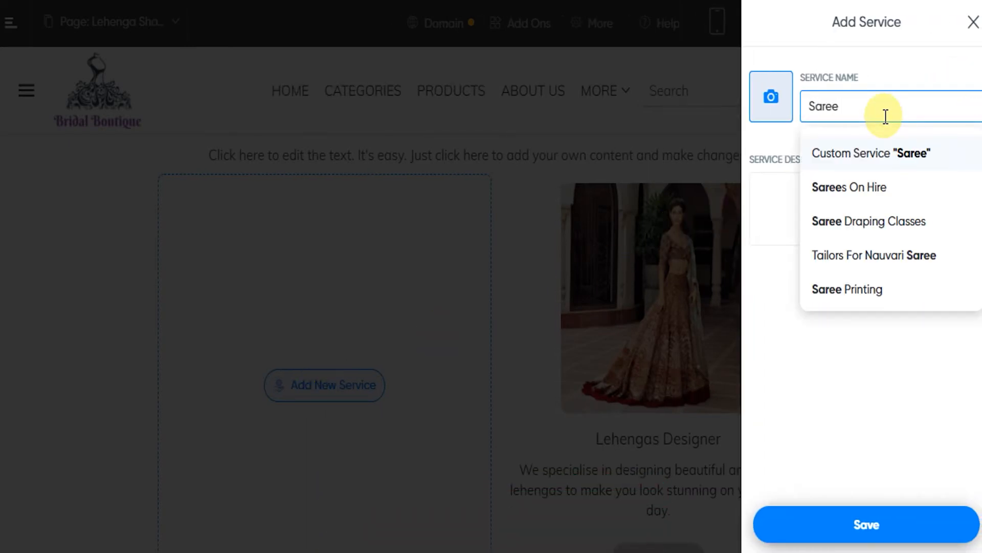
{"action": "scroll", "coordinate": [850, 234], "scroll_direction": "down", "scroll_amount": 2}
{"action": "left_click", "coordinate": [850, 234]}
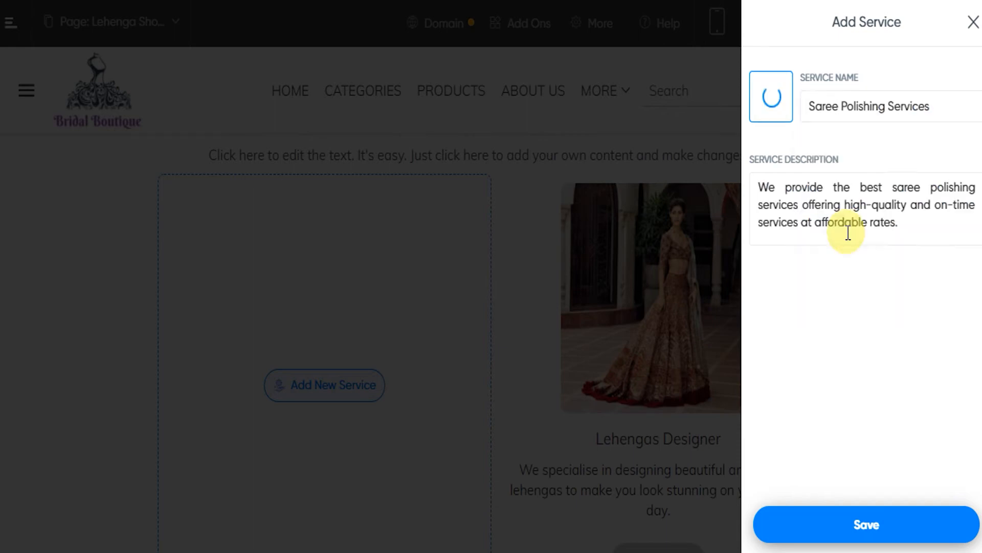
{"action": "left_click", "coordinate": [861, 526]}
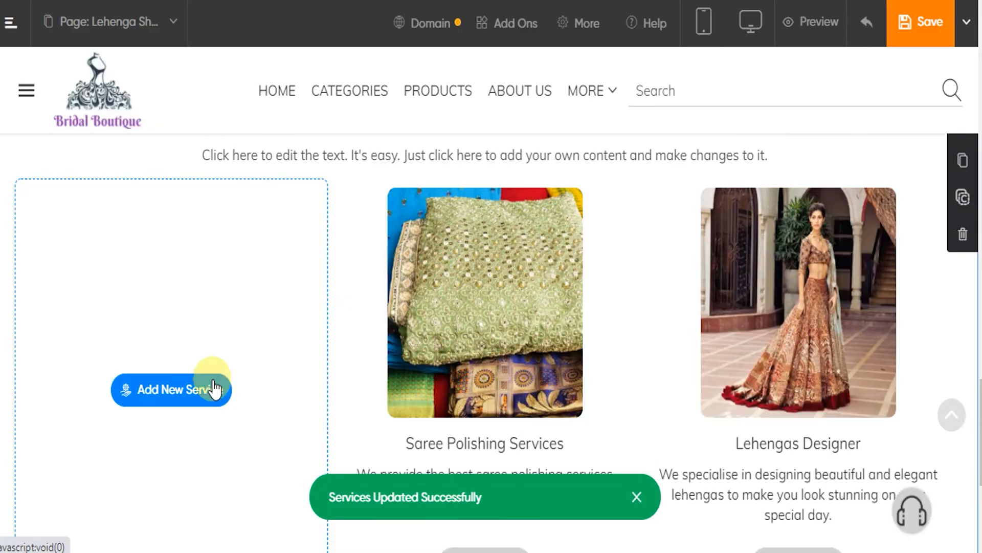
Add a third service, the suggested "Embroidery Job Works On Saree", and save it
{"action": "left_click", "coordinate": [195, 389]}
{"action": "left_click", "coordinate": [845, 112]}
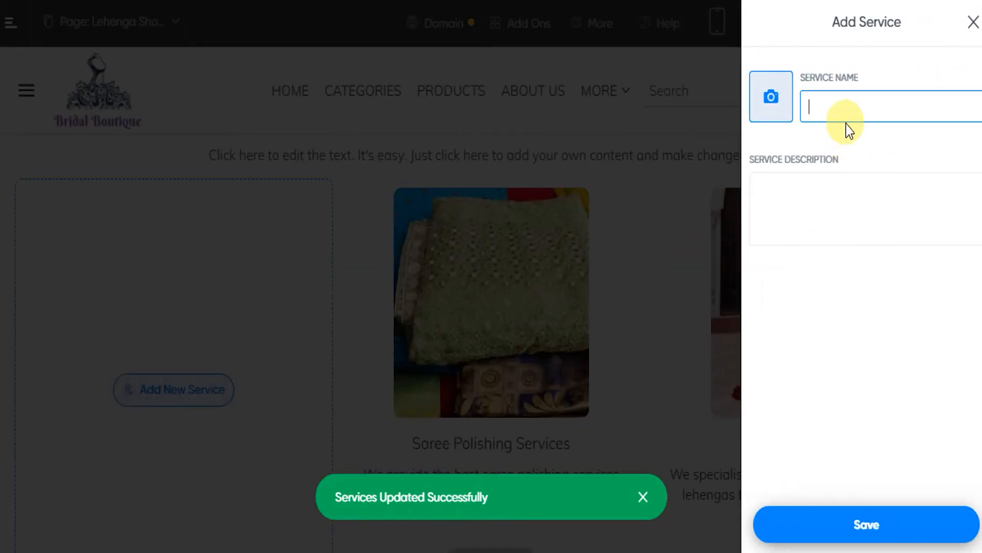
{"action": "type", "text": "saree"}
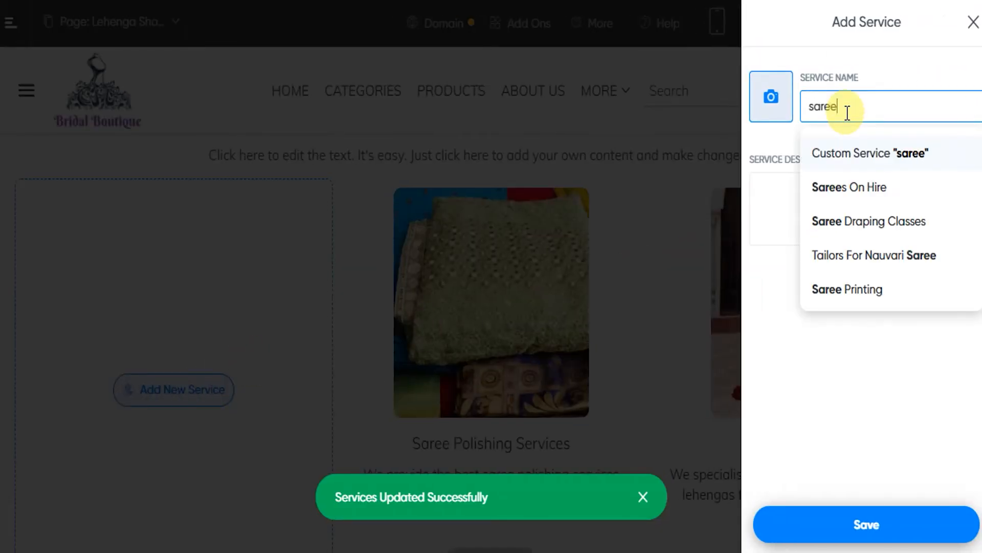
{"action": "scroll", "coordinate": [878, 264], "scroll_direction": "down", "scroll_amount": 2}
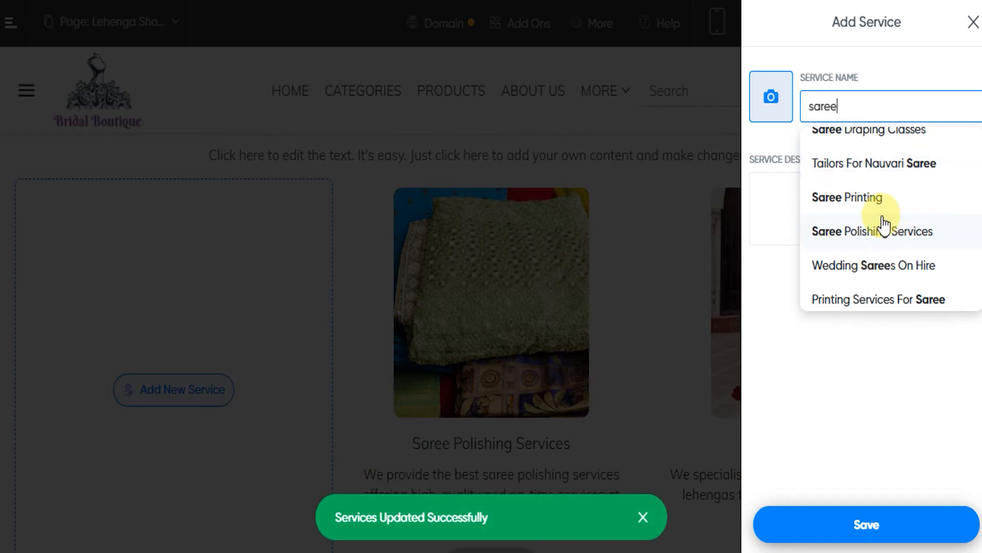
{"action": "scroll", "coordinate": [863, 212], "scroll_direction": "down", "scroll_amount": 2}
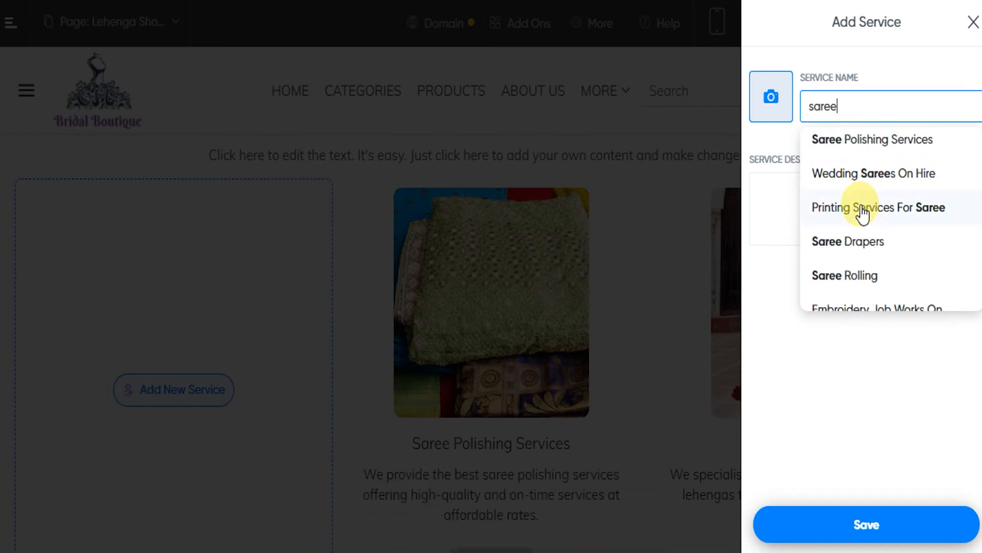
{"action": "scroll", "coordinate": [864, 214], "scroll_direction": "down", "scroll_amount": 1}
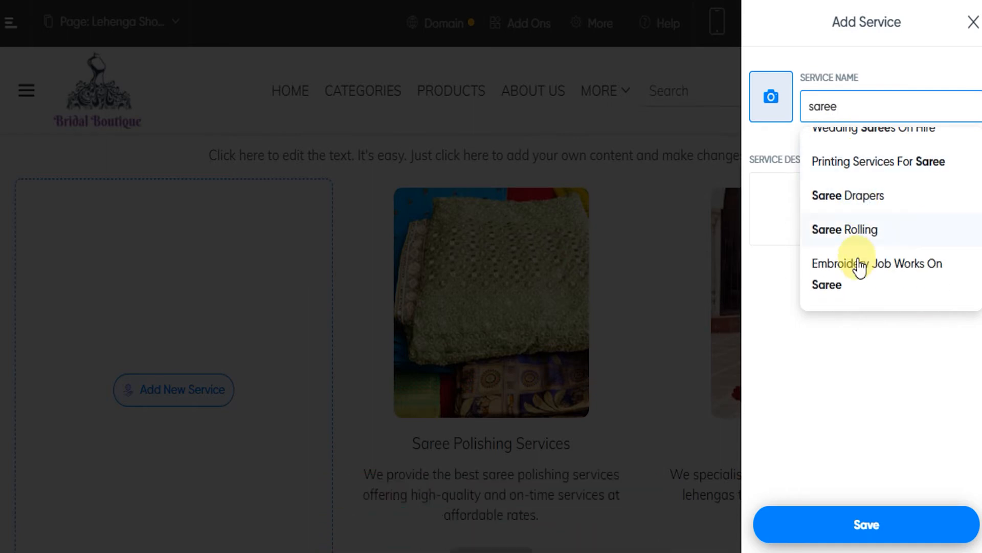
{"action": "left_click", "coordinate": [857, 265]}
{"action": "left_click", "coordinate": [870, 527]}
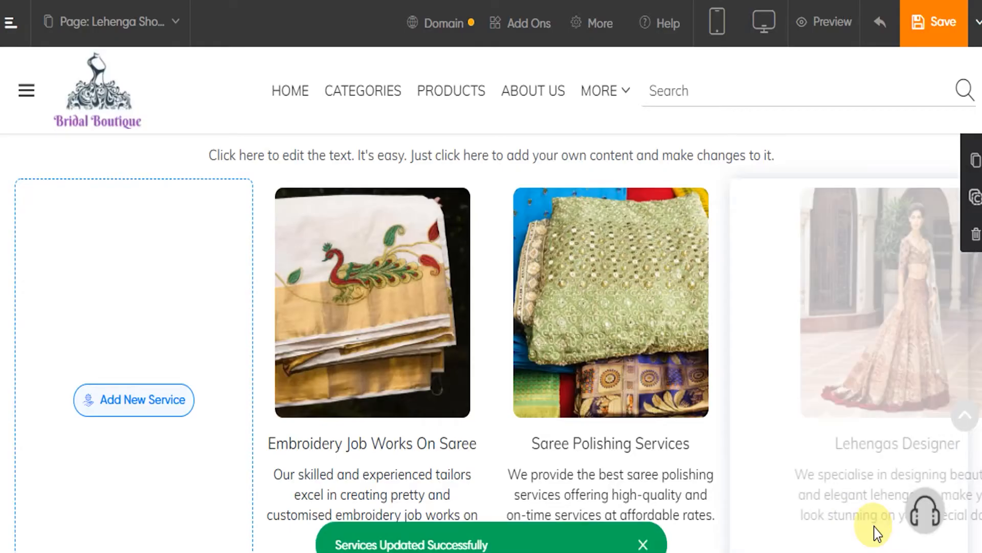
Sort the services in the order Saree Polishing Services, Lehengas Designer, Embroidery Job Works On Saree
{"action": "scroll", "coordinate": [569, 302], "scroll_direction": "down", "scroll_amount": 2}
{"action": "scroll", "coordinate": [482, 306], "scroll_direction": "up", "scroll_amount": 2}
{"action": "mouse_move", "coordinate": [438, 194]}
{"action": "left_click", "coordinate": [455, 205]}
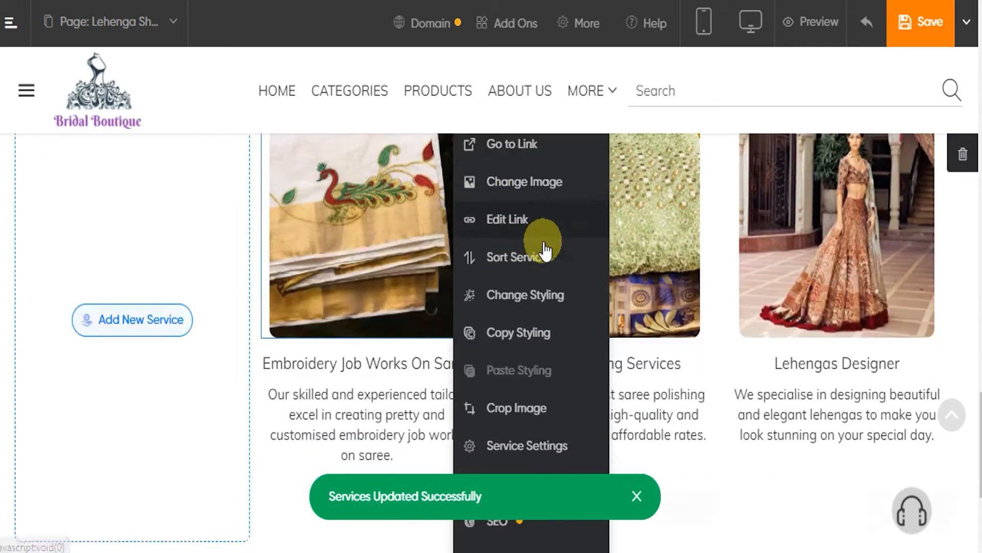
{"action": "scroll", "coordinate": [543, 247], "scroll_direction": "down", "scroll_amount": 2}
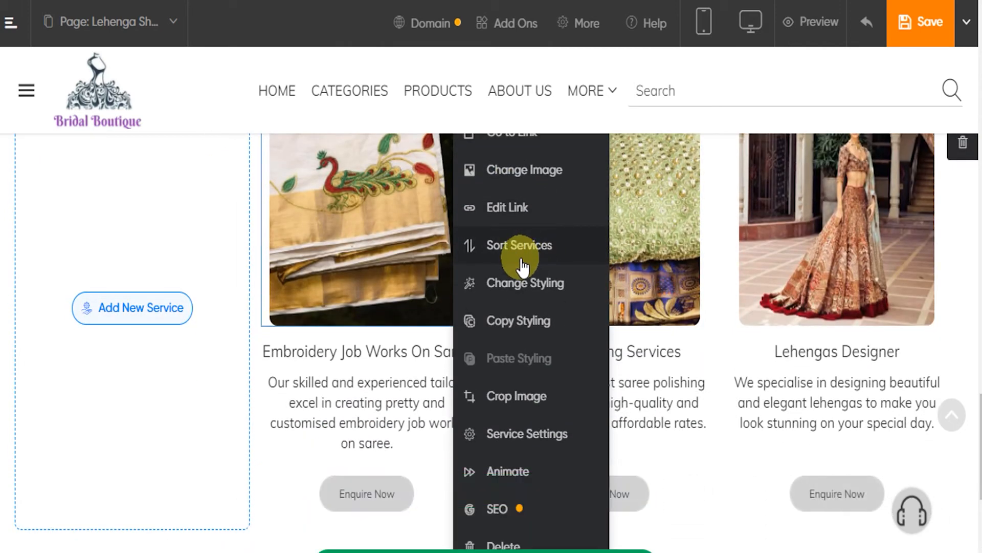
{"action": "left_click", "coordinate": [519, 250]}
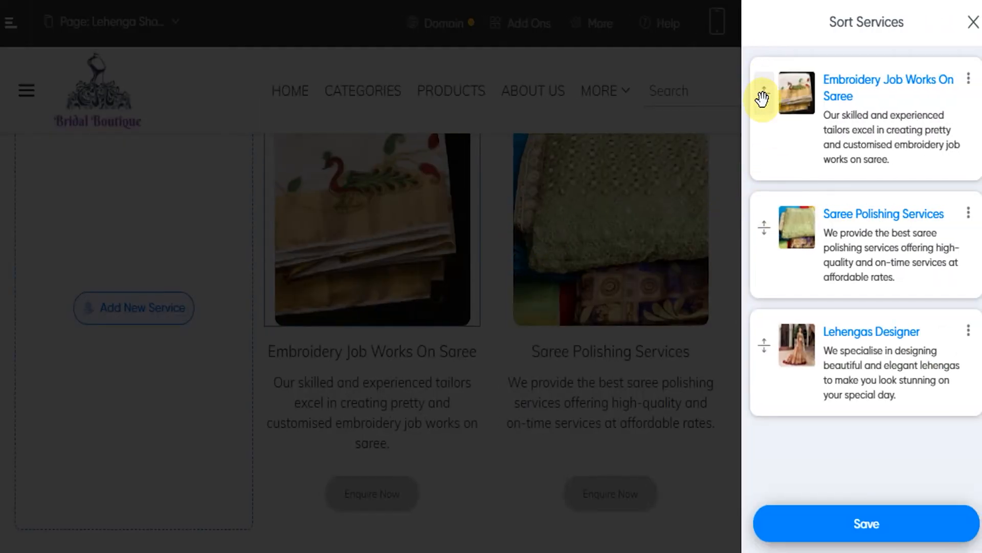
{"action": "left_click_drag", "start_coordinate": [766, 96], "coordinate": [776, 222]}
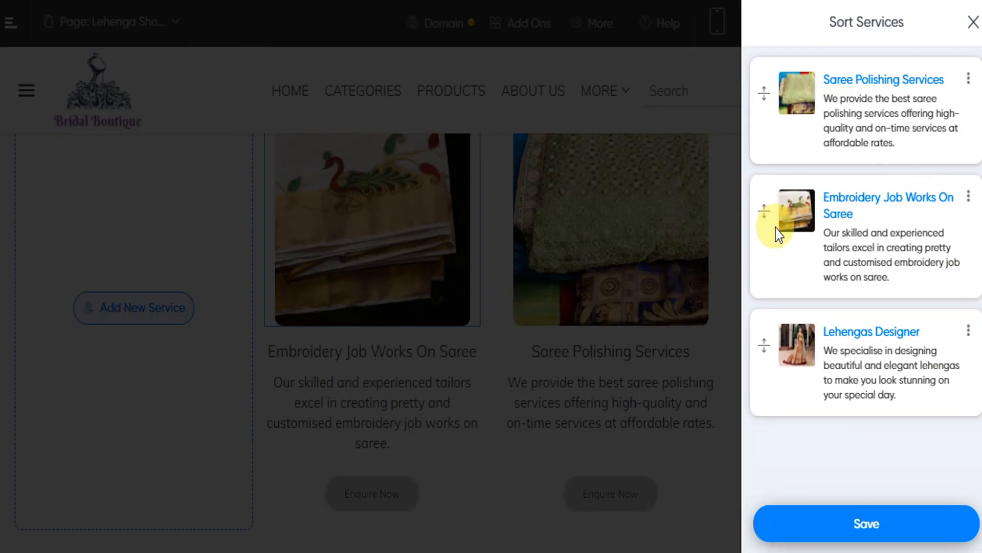
{"action": "left_click_drag", "start_coordinate": [765, 343], "coordinate": [766, 215]}
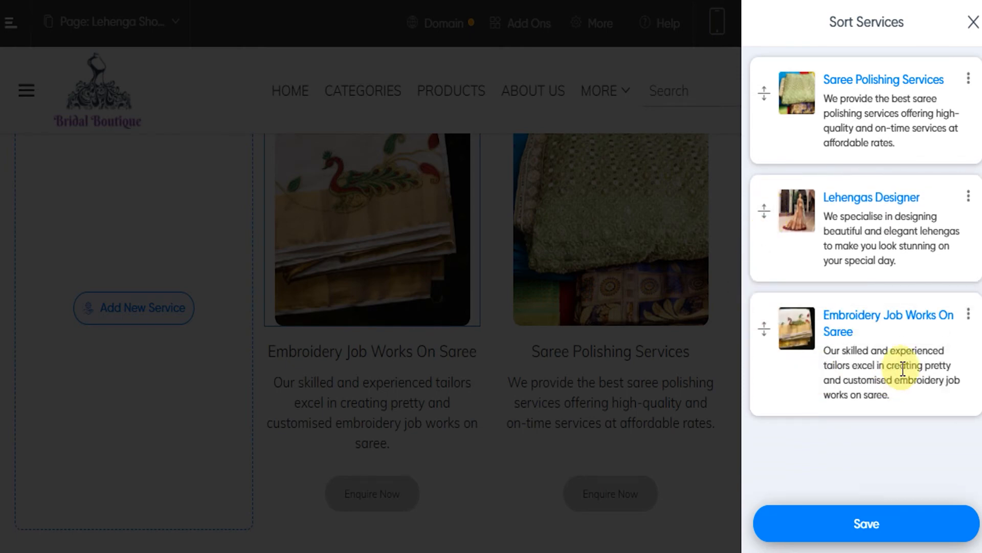
Remove Embroidery Job Works On Saree from the services list and save the list
{"action": "left_click", "coordinate": [971, 320]}
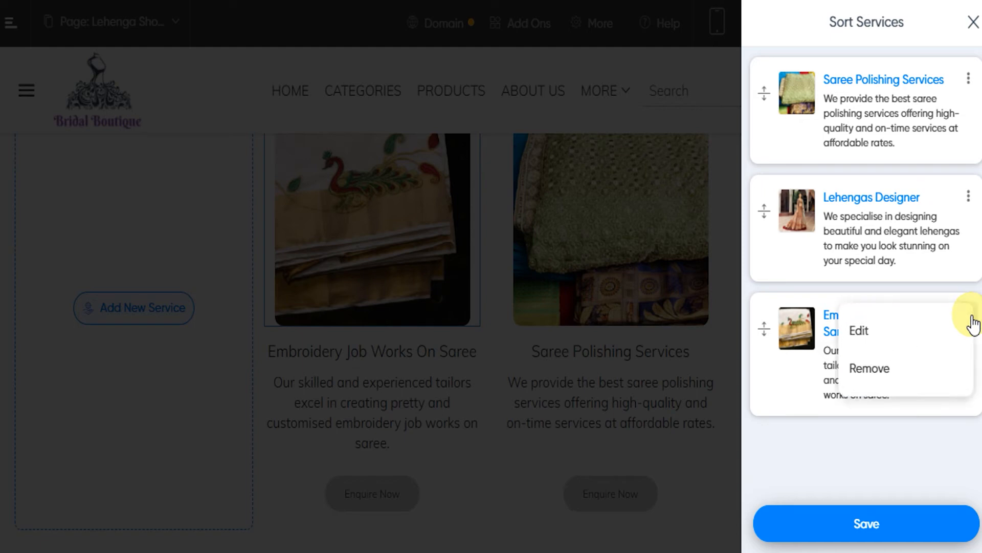
{"action": "left_click", "coordinate": [879, 374]}
{"action": "left_click", "coordinate": [860, 523]}
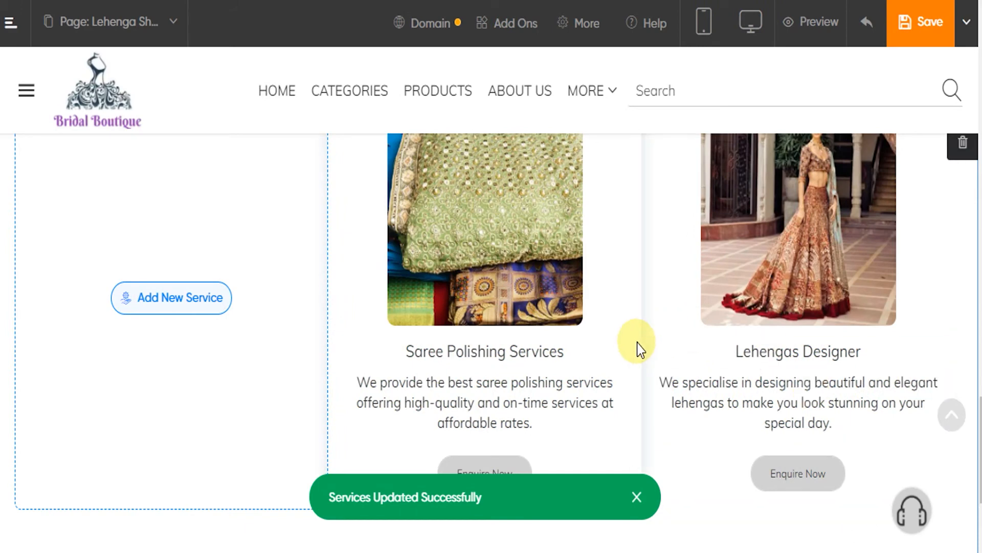
Review the whole page from the Services section up to the banner and down to the footer
{"action": "scroll", "coordinate": [618, 367], "scroll_direction": "up", "scroll_amount": 2}
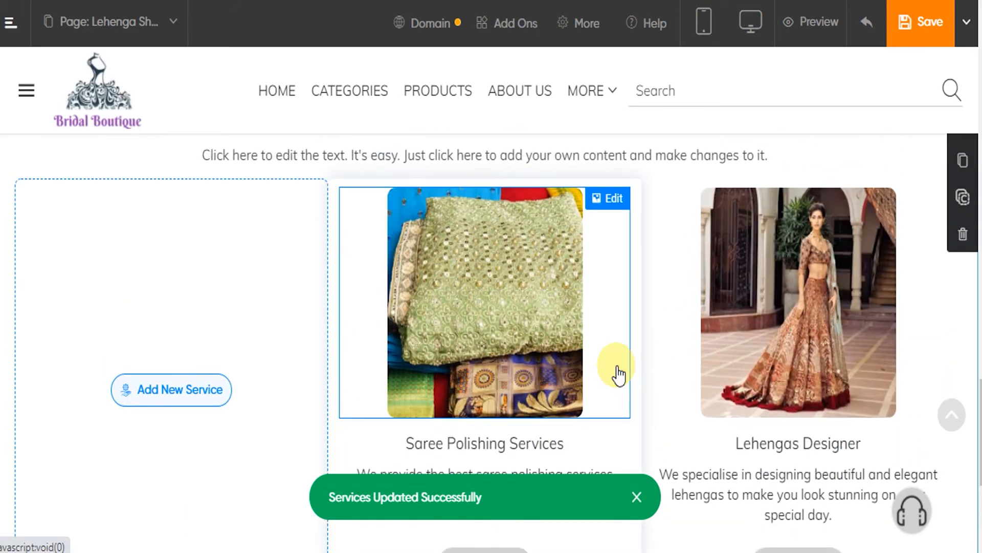
{"action": "scroll", "coordinate": [618, 375], "scroll_direction": "up", "scroll_amount": 2}
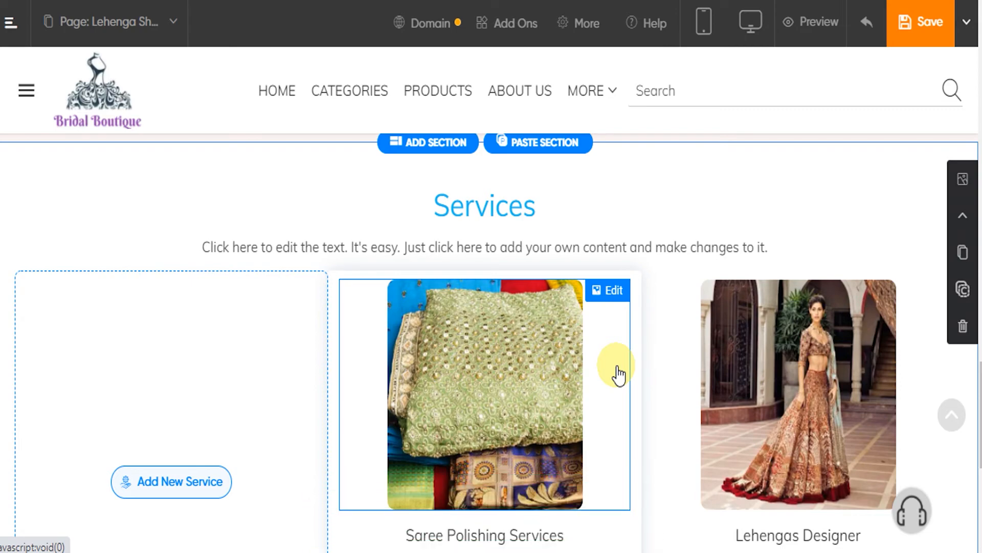
{"action": "scroll", "coordinate": [610, 361], "scroll_direction": "up", "scroll_amount": 20}
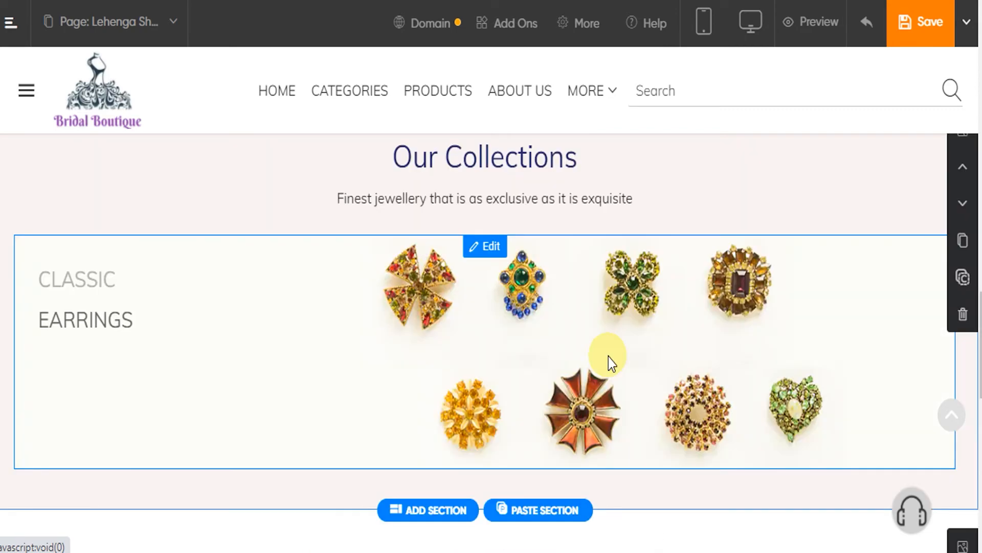
{"action": "scroll", "coordinate": [608, 394], "scroll_direction": "up", "scroll_amount": 15}
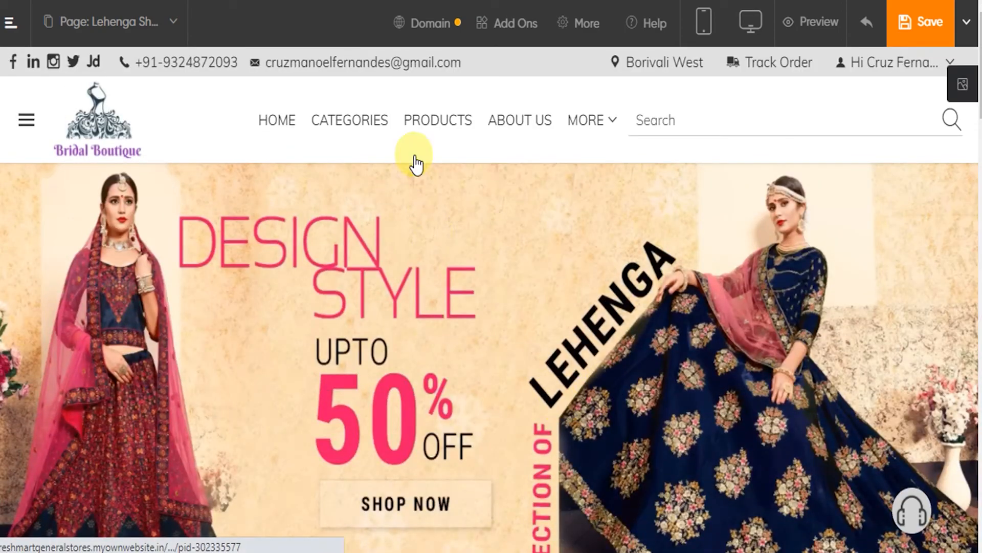
{"action": "scroll", "coordinate": [588, 353], "scroll_direction": "down", "scroll_amount": 10}
{"action": "scroll", "coordinate": [587, 353], "scroll_direction": "down", "scroll_amount": 15}
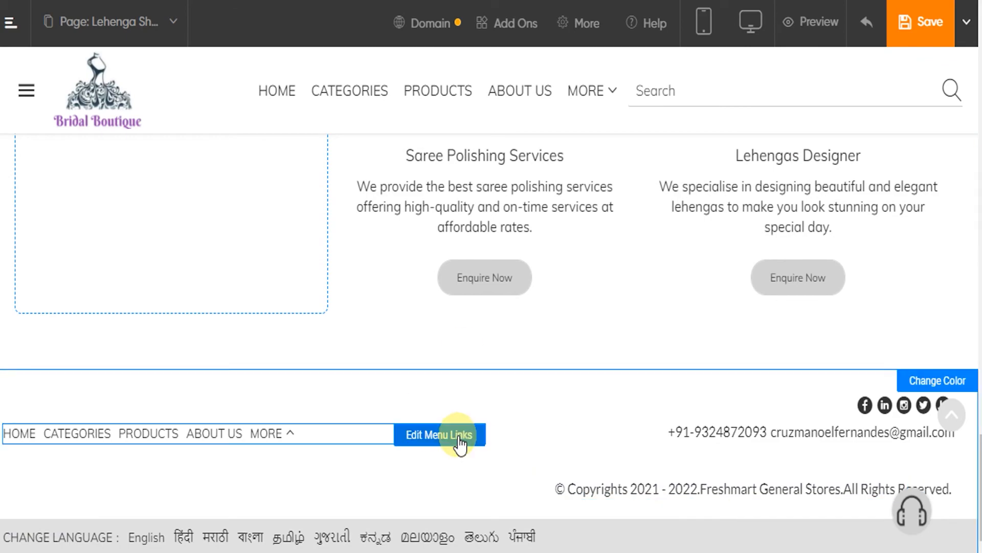
{"action": "scroll", "coordinate": [461, 412], "scroll_direction": "up", "scroll_amount": 15}
{"action": "scroll", "coordinate": [448, 383], "scroll_direction": "up", "scroll_amount": 5}
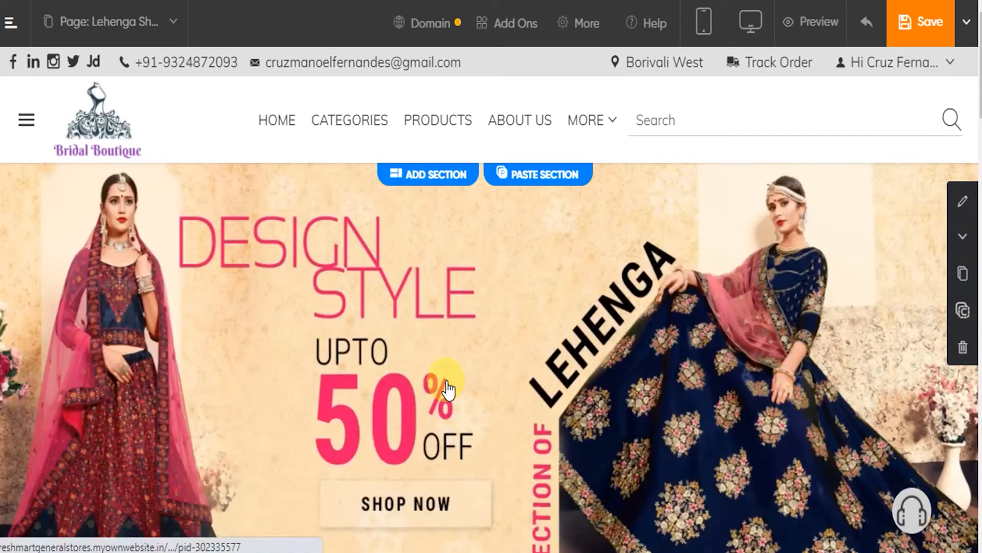
Change the background color of the header menu bar to light pink and apply it
{"action": "left_click", "coordinate": [253, 96]}
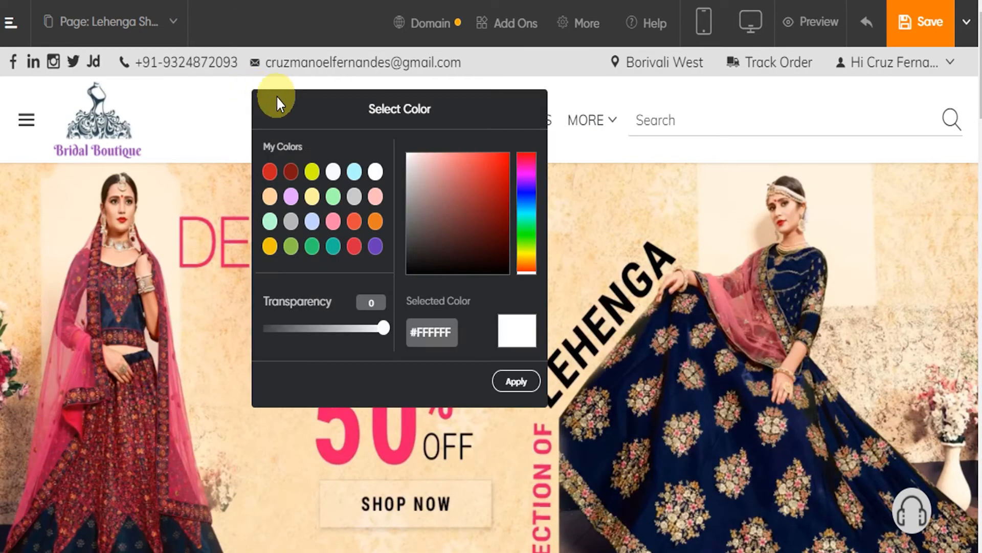
{"action": "left_click", "coordinate": [375, 204]}
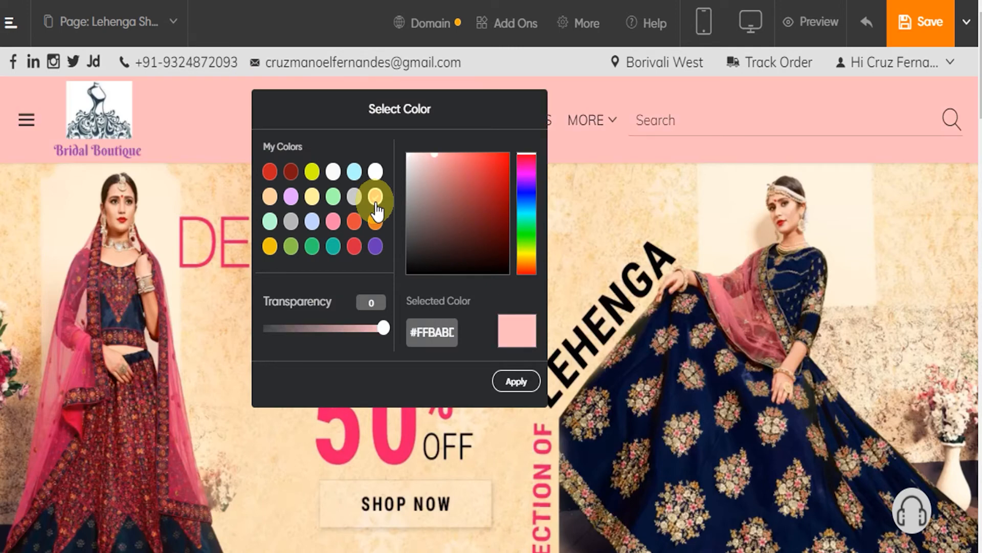
{"action": "left_click", "coordinate": [511, 381]}
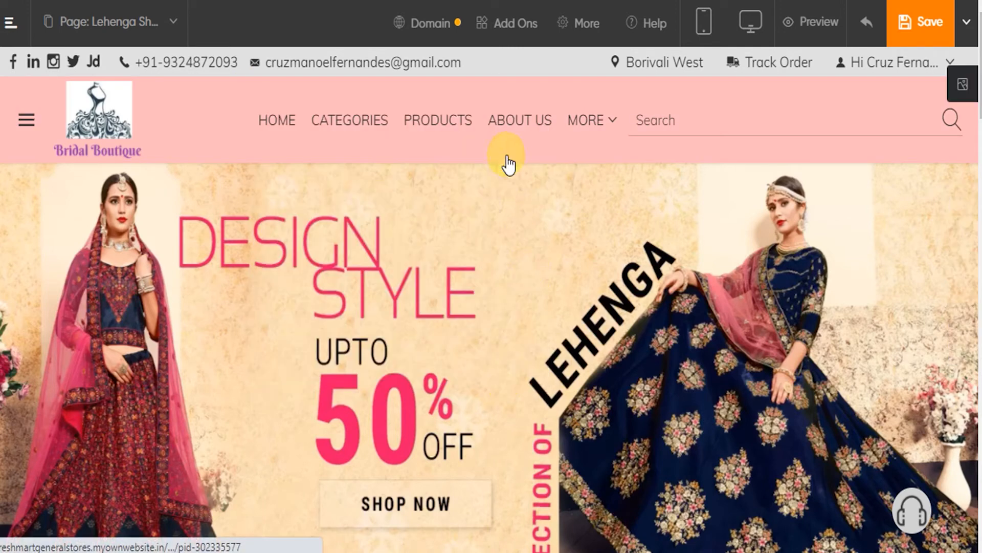
Change the background color of the contact bar above the header menu to light blue #B0F8FD and apply it
{"action": "left_click", "coordinate": [516, 62]}
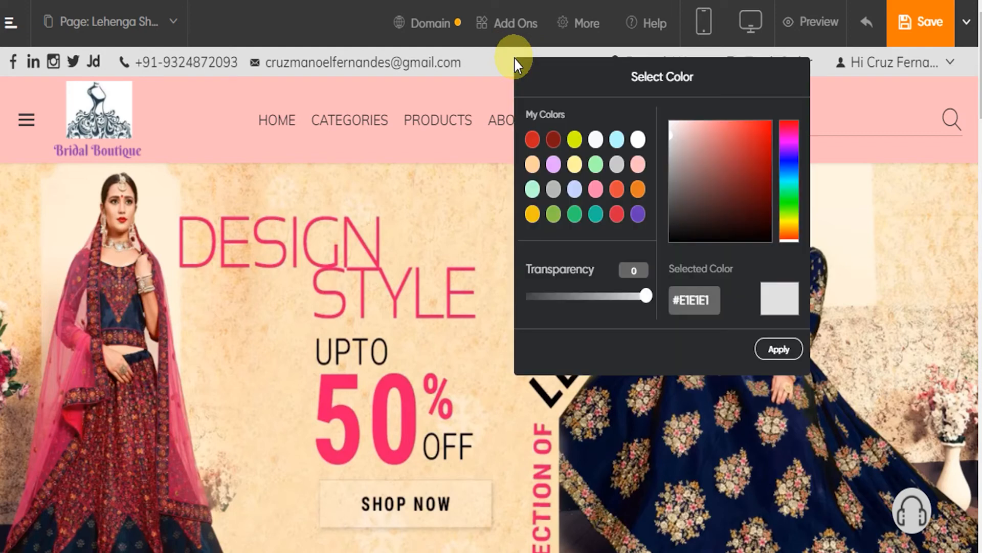
{"action": "left_click", "coordinate": [618, 142]}
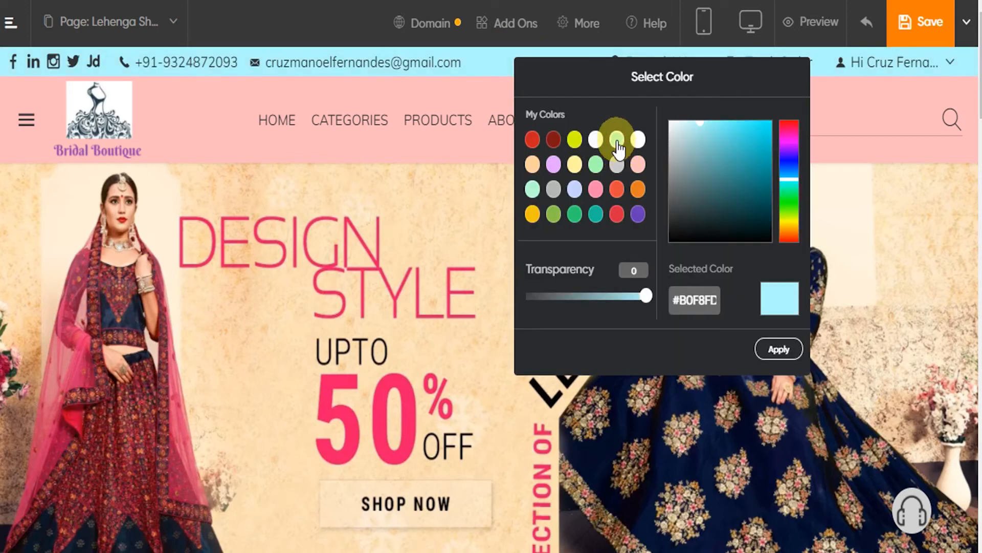
{"action": "left_click", "coordinate": [778, 351]}
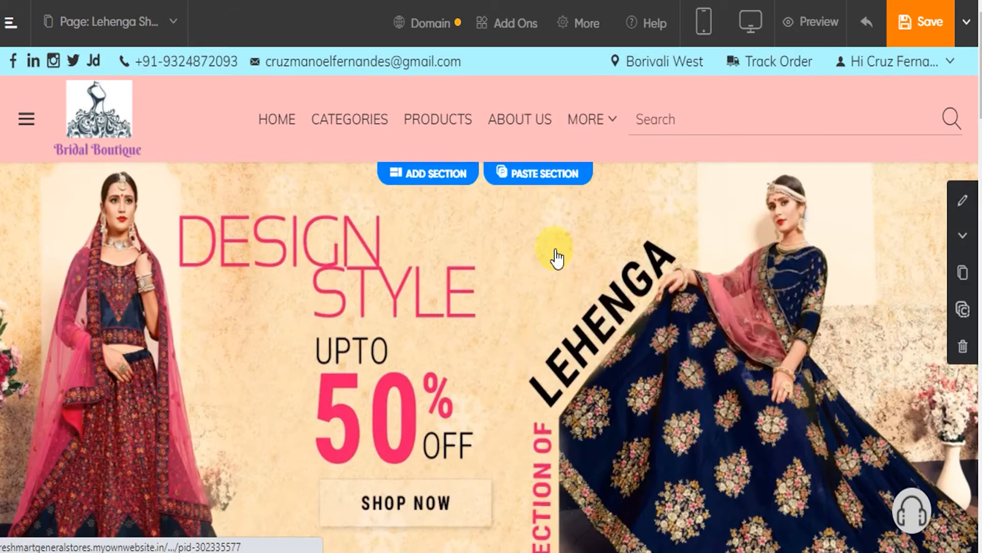
Change the footer colour to the bright pink and white scheme and save it
{"action": "scroll", "coordinate": [555, 256], "scroll_direction": "down", "scroll_amount": 10}
{"action": "scroll", "coordinate": [554, 251], "scroll_direction": "down", "scroll_amount": 10}
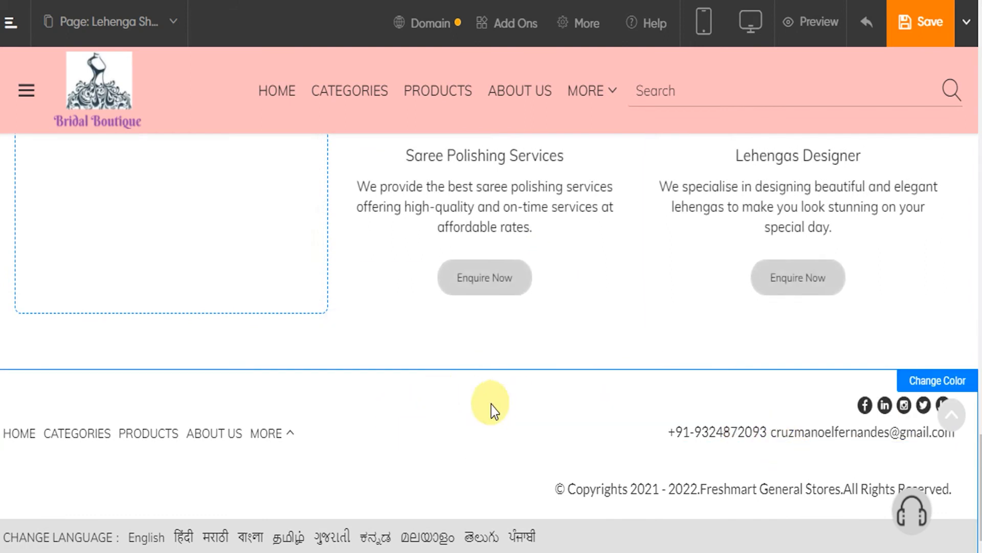
{"action": "left_click", "coordinate": [932, 387]}
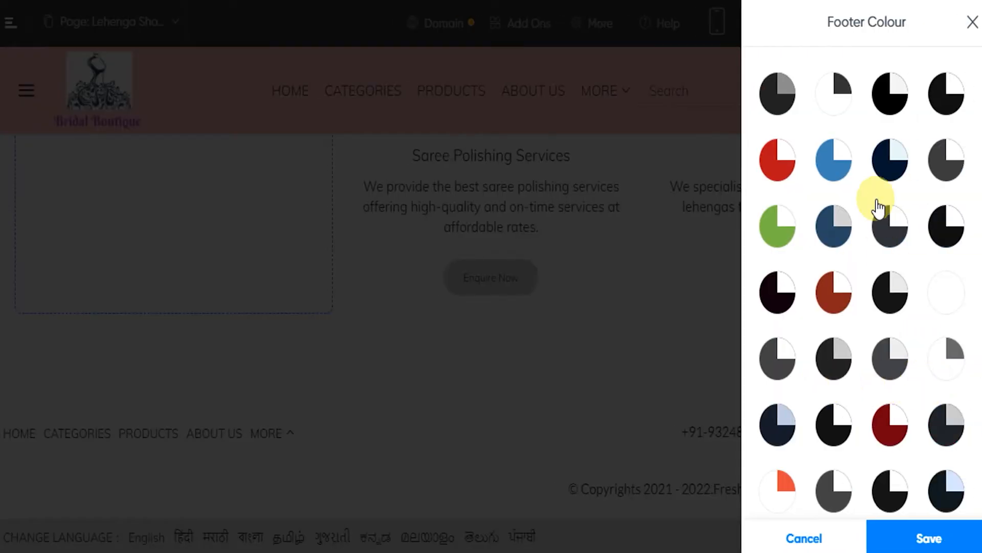
{"action": "scroll", "coordinate": [884, 209], "scroll_direction": "down", "scroll_amount": 10}
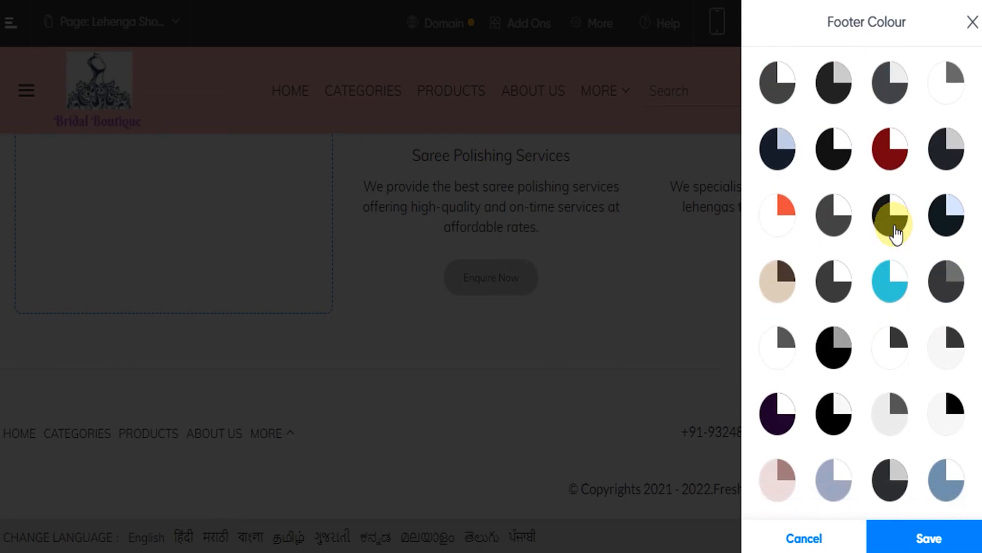
{"action": "scroll", "coordinate": [895, 233], "scroll_direction": "down", "scroll_amount": 12}
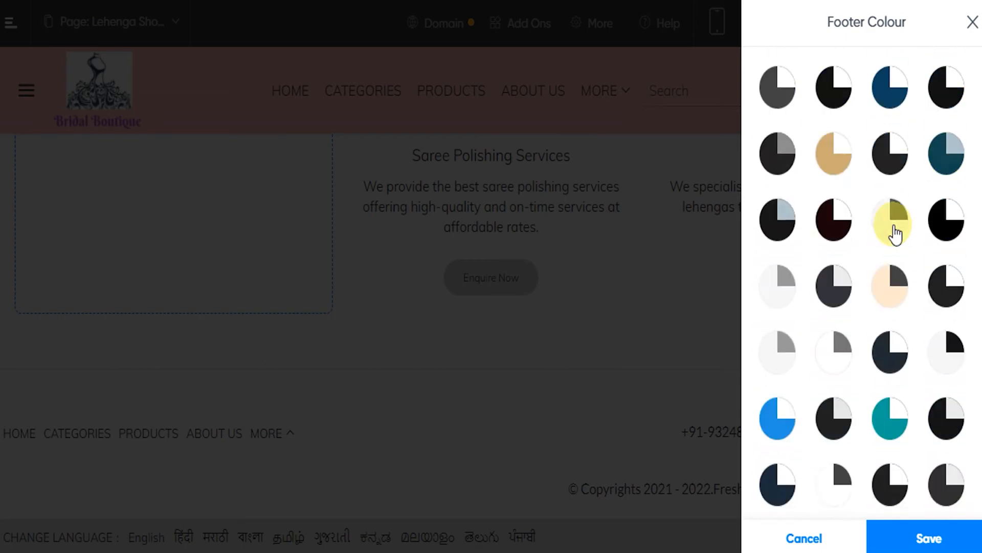
{"action": "scroll", "coordinate": [894, 233], "scroll_direction": "down", "scroll_amount": 10}
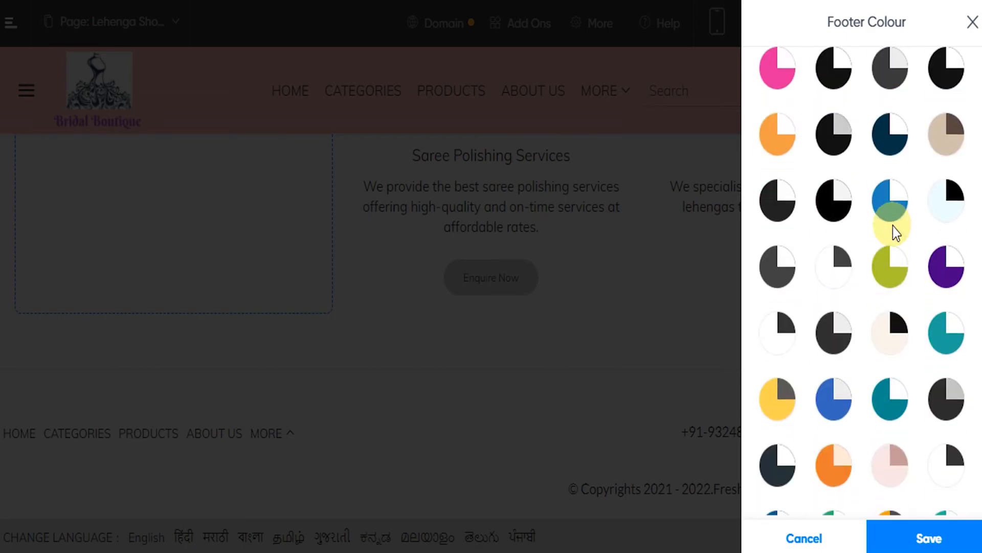
{"action": "scroll", "coordinate": [892, 226], "scroll_direction": "up", "scroll_amount": 5}
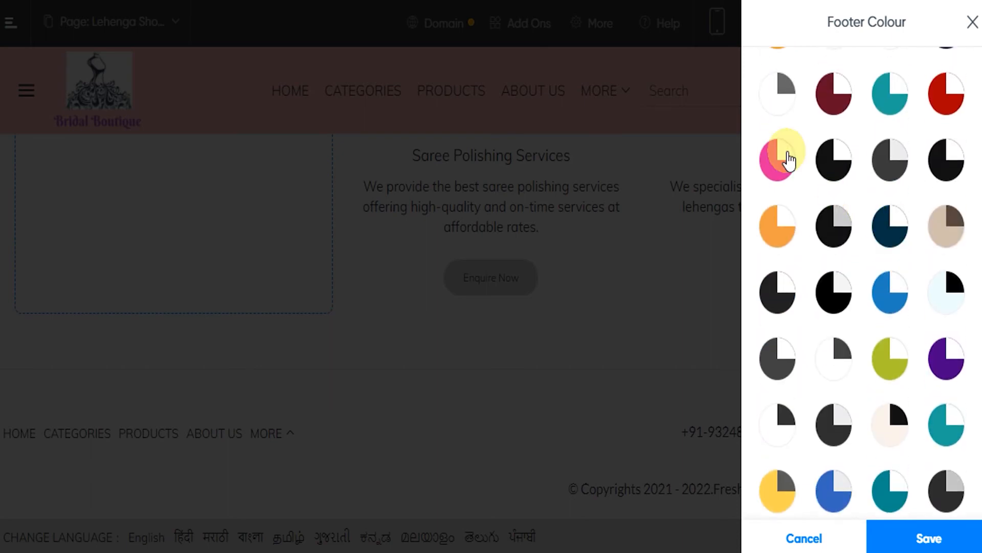
{"action": "left_click", "coordinate": [928, 540]}
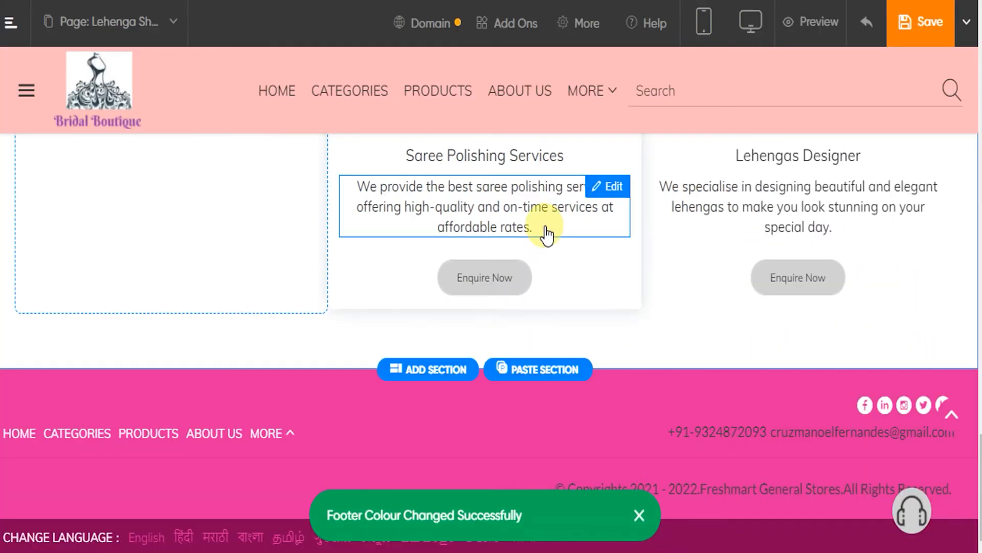
Set the text color of the footer's e-mail address to white #FFFFFF and apply it
{"action": "mouse_move", "coordinate": [728, 446]}
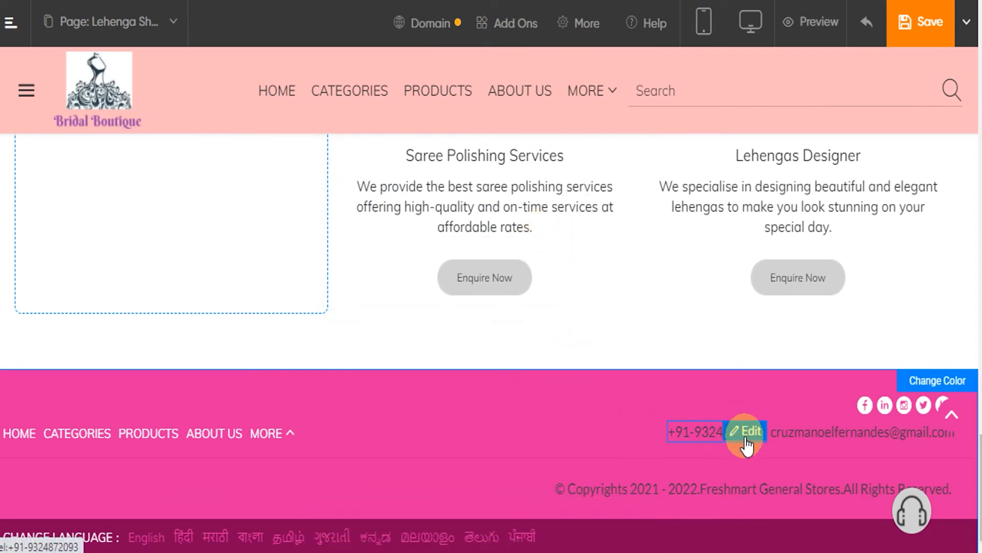
{"action": "mouse_move", "coordinate": [807, 438]}
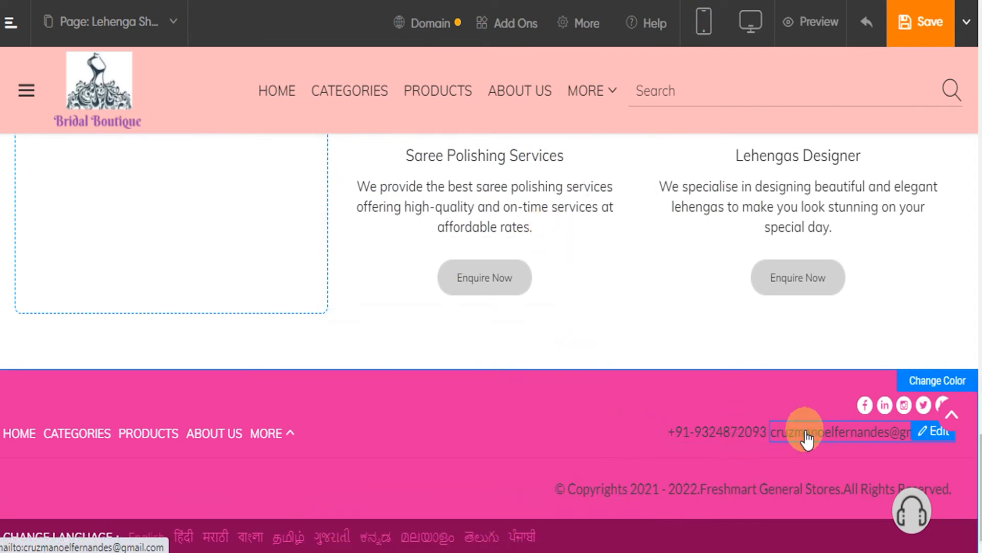
{"action": "left_click", "coordinate": [928, 439]}
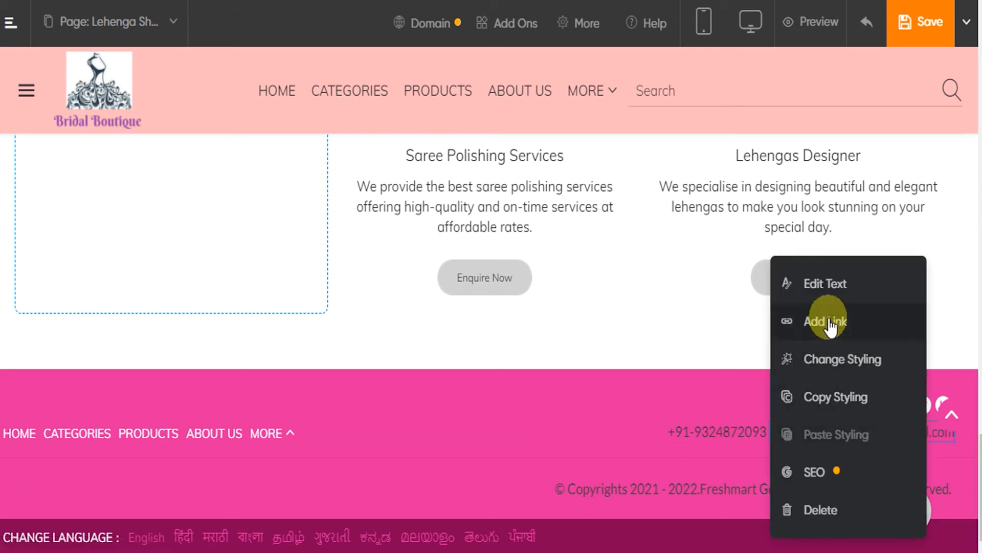
{"action": "left_click", "coordinate": [826, 286]}
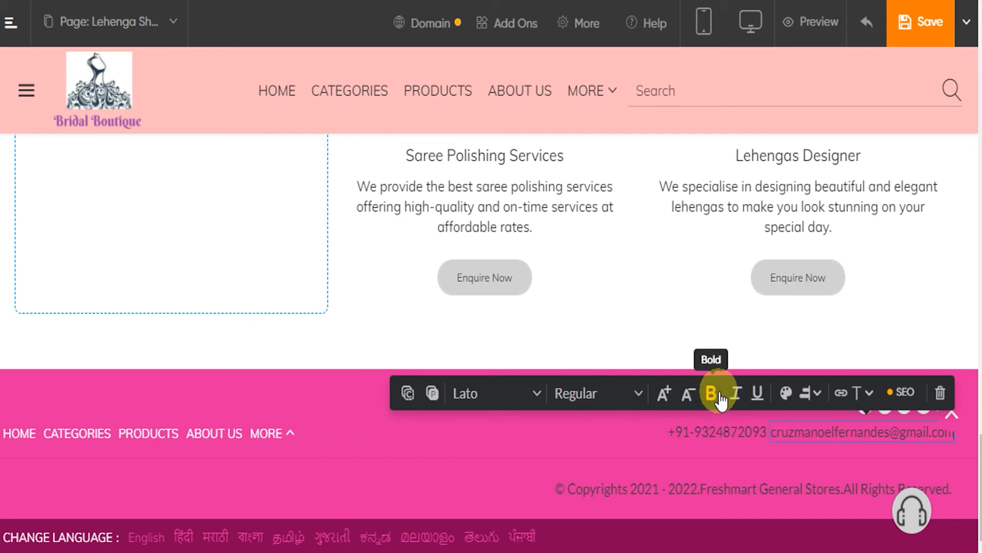
{"action": "left_click", "coordinate": [786, 394]}
{"action": "scroll", "coordinate": [757, 256], "scroll_direction": "up", "scroll_amount": 2}
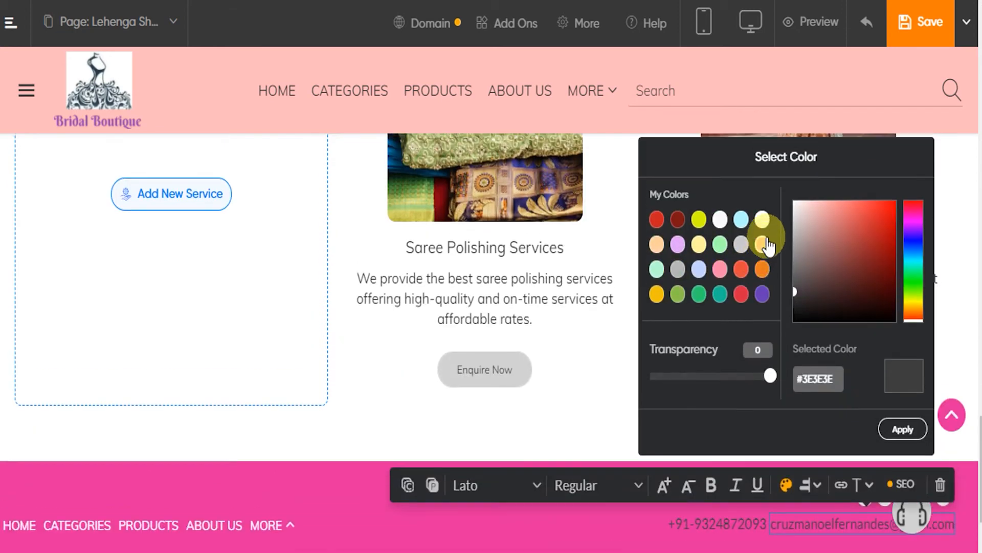
{"action": "left_click", "coordinate": [762, 220]}
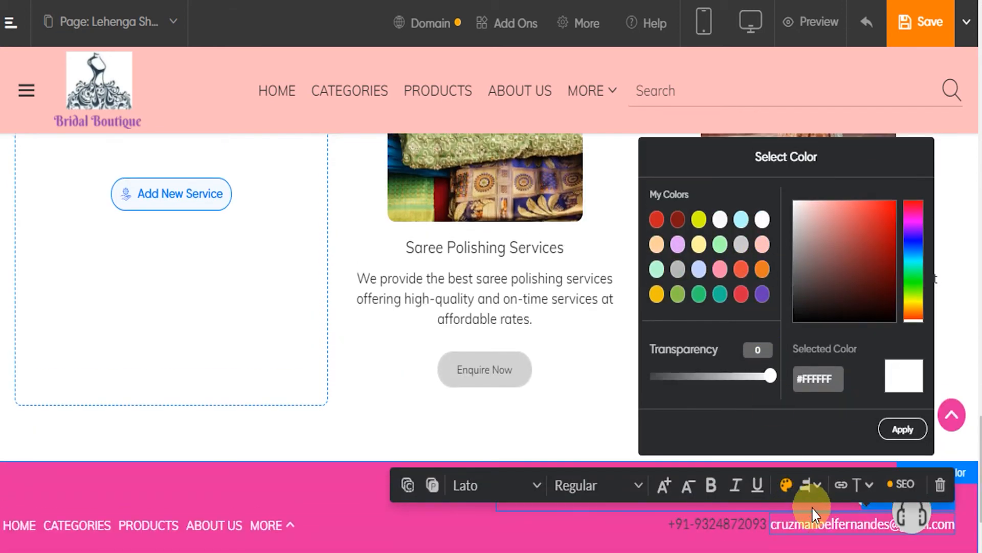
{"action": "left_click", "coordinate": [901, 431]}
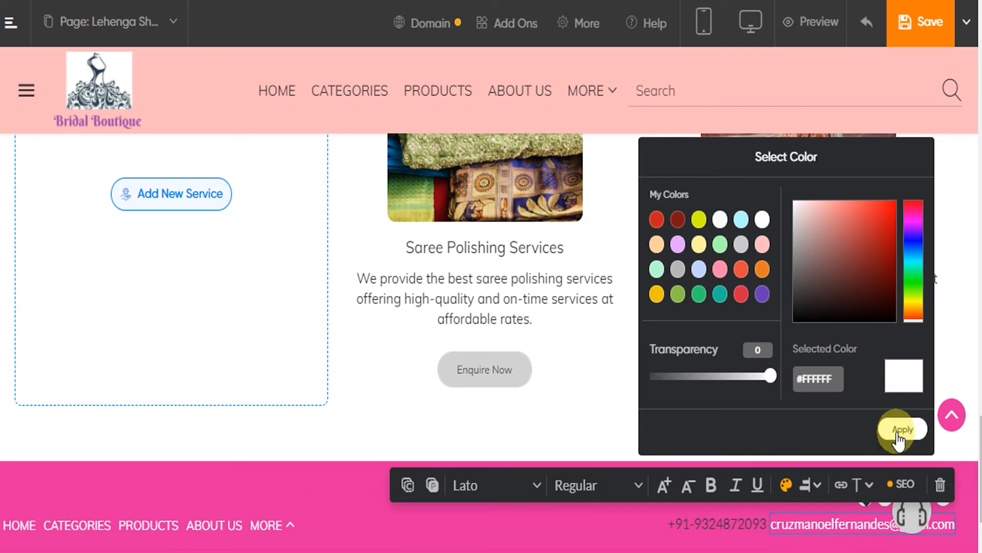
{"action": "scroll", "coordinate": [787, 392], "scroll_direction": "down", "scroll_amount": 2}
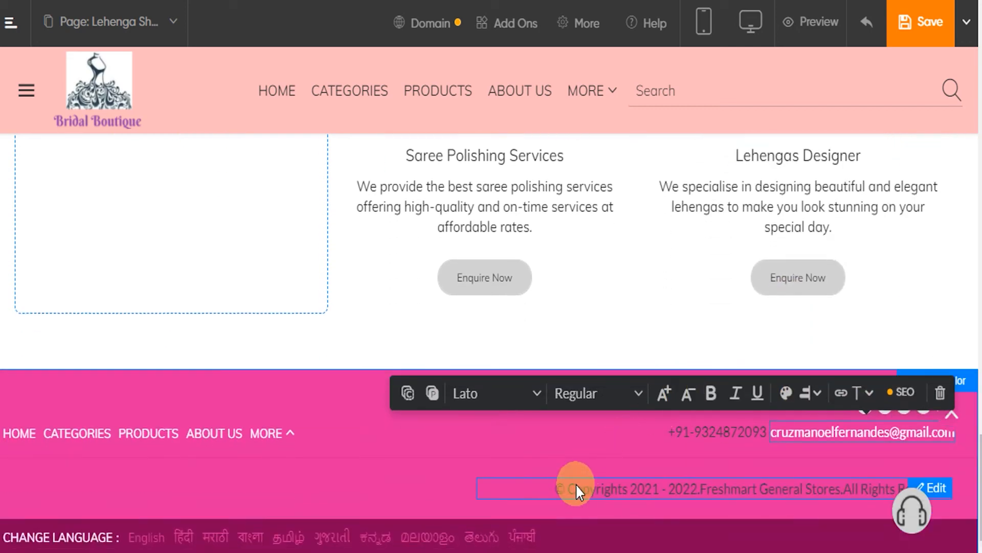
Open the website theme library and search it for the Lehenga Retailers category
{"action": "scroll", "coordinate": [507, 389], "scroll_direction": "up", "scroll_amount": 4}
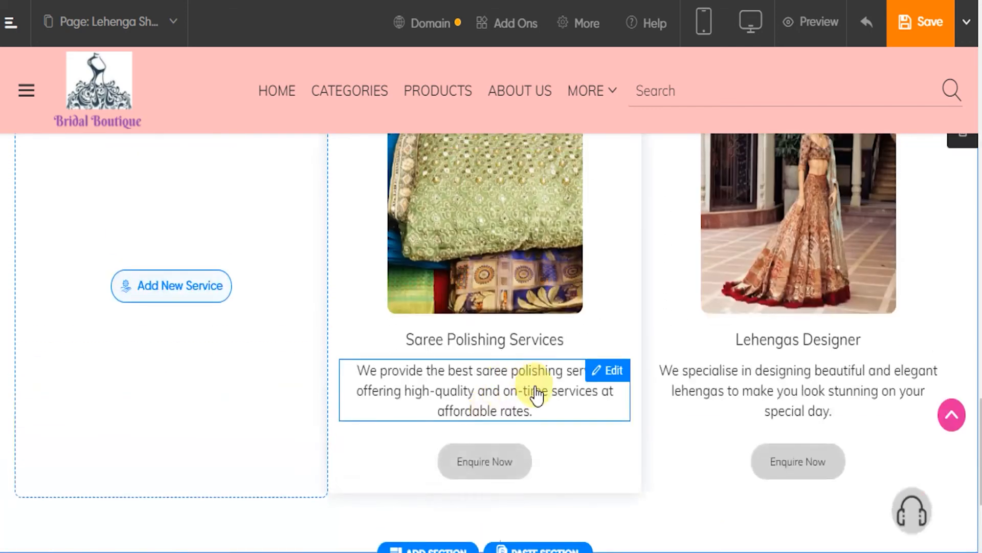
{"action": "scroll", "coordinate": [665, 424], "scroll_direction": "up", "scroll_amount": 4}
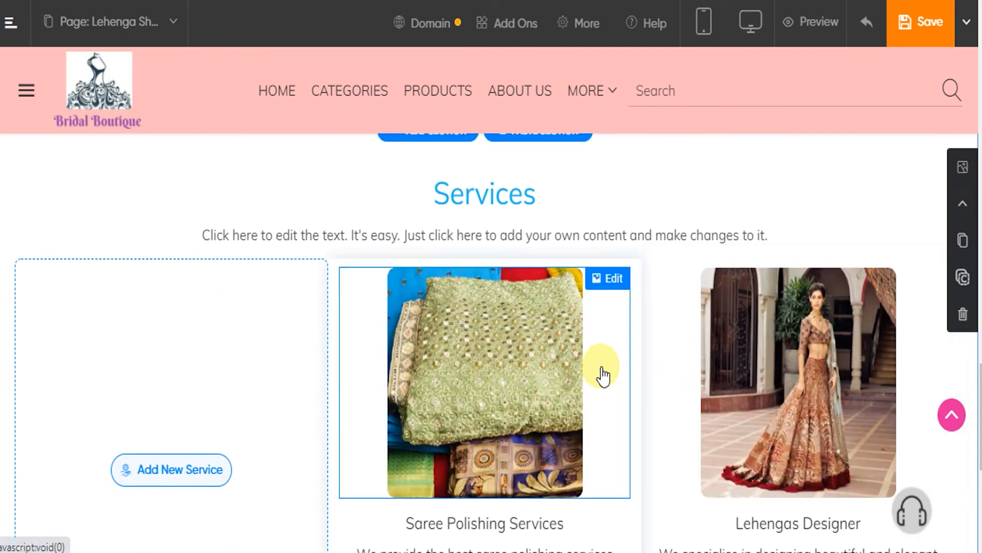
{"action": "scroll", "coordinate": [515, 364], "scroll_direction": "up", "scroll_amount": 20}
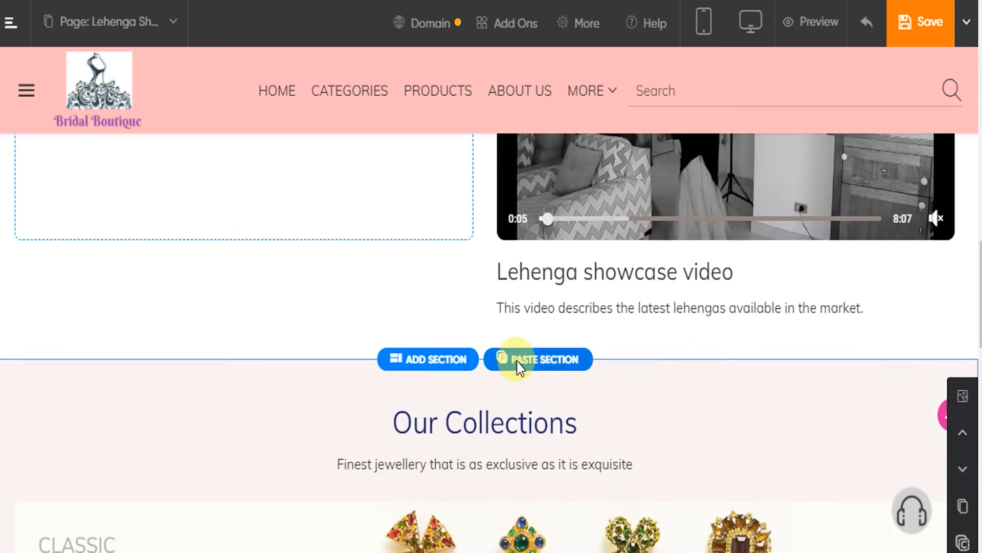
{"action": "scroll", "coordinate": [517, 365], "scroll_direction": "up", "scroll_amount": 6}
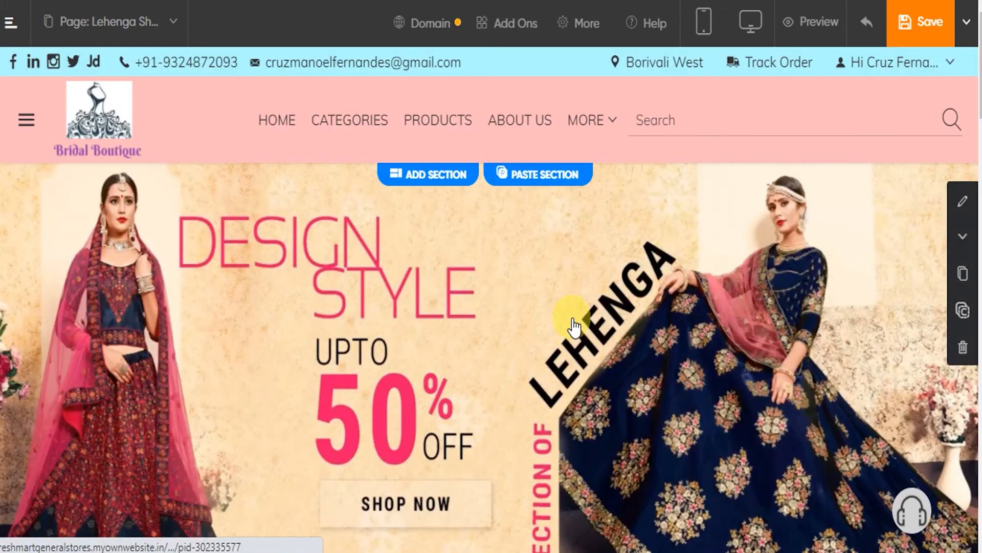
{"action": "left_click", "coordinate": [585, 30]}
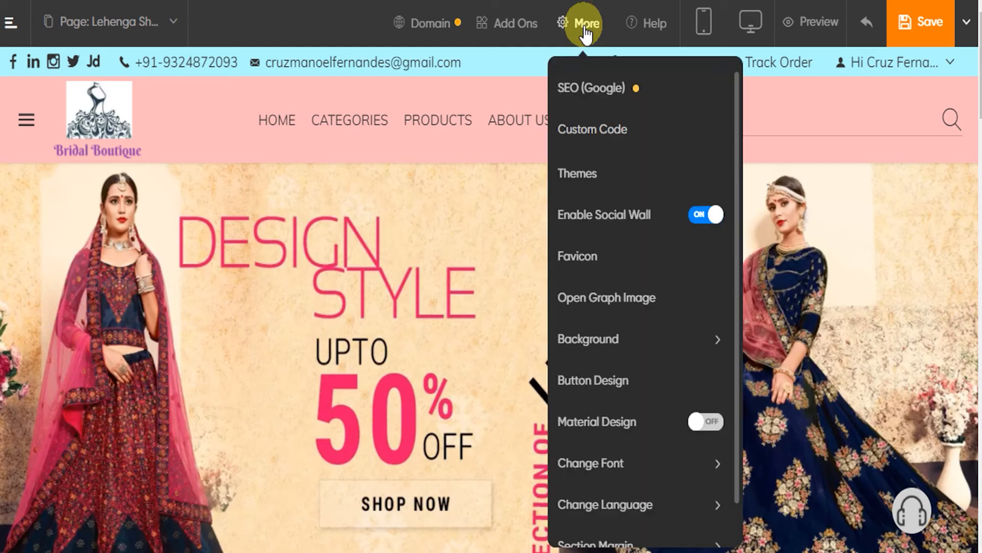
{"action": "left_click", "coordinate": [585, 183]}
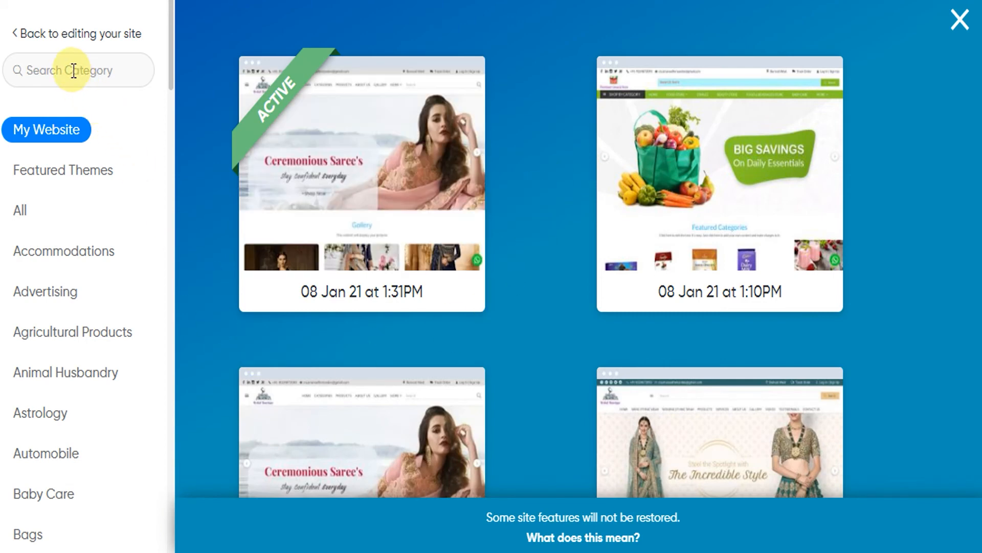
{"action": "left_click", "coordinate": [73, 70]}
{"action": "type", "text": "Lehen"}
{"action": "type", "text": "ga"}
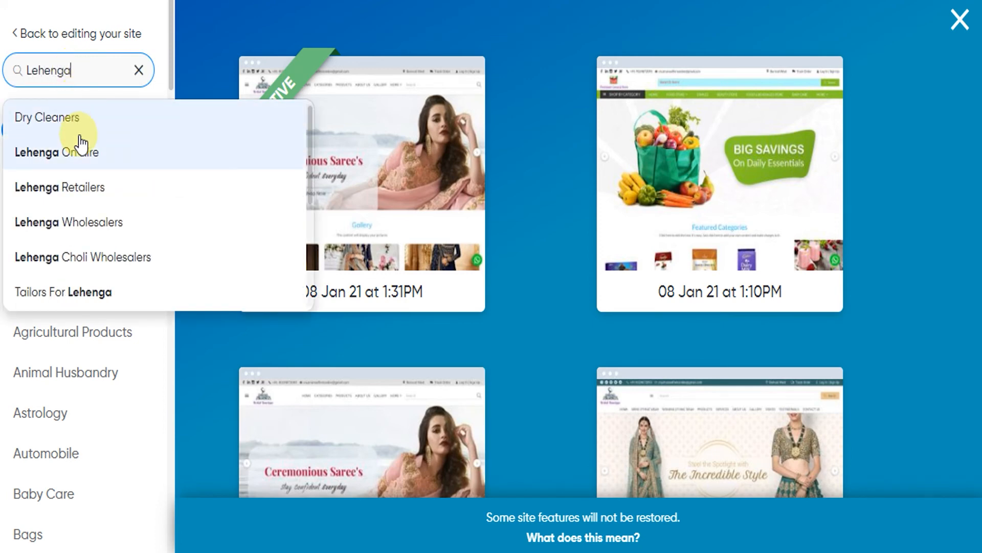
{"action": "left_click", "coordinate": [93, 194]}
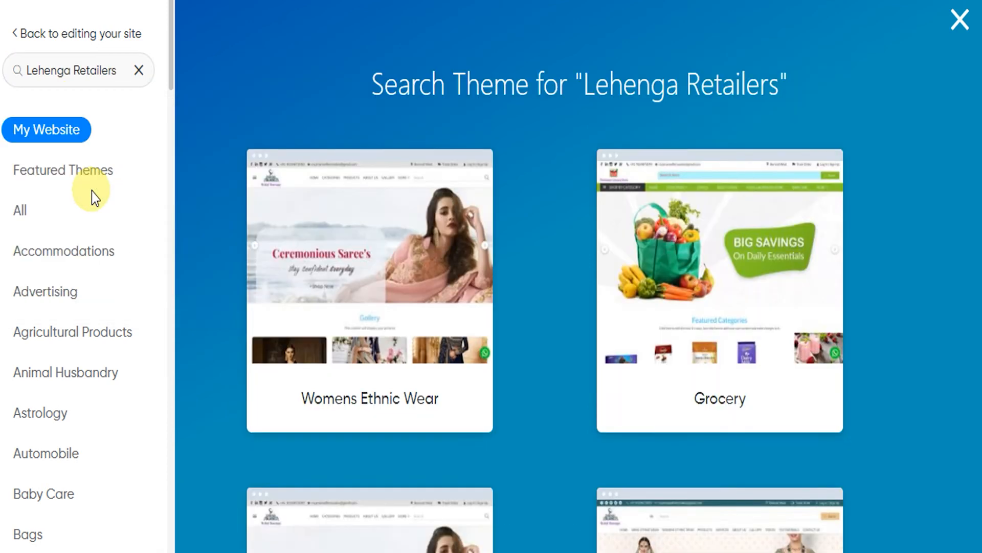
Preview the first Womens Ethnic Wear theme, look through its page and close the preview
{"action": "mouse_move", "coordinate": [377, 231]}
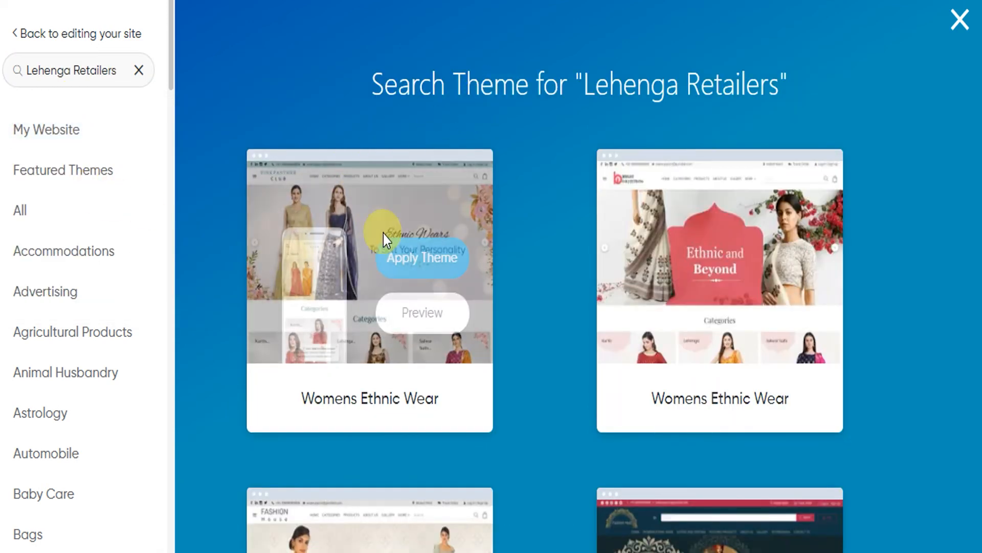
{"action": "left_click", "coordinate": [431, 315]}
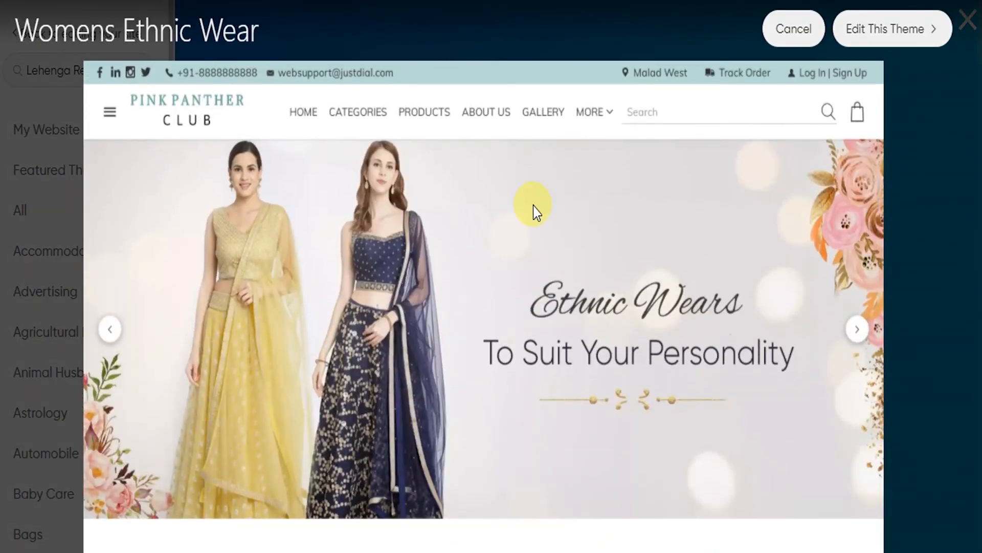
{"action": "scroll", "coordinate": [506, 238], "scroll_direction": "down", "scroll_amount": 10}
{"action": "scroll", "coordinate": [489, 253], "scroll_direction": "up", "scroll_amount": 5}
{"action": "key", "text": "Escape"}
Find the Wedding Clothes On Hire theme further down the results, preview its page and close the preview
{"action": "scroll", "coordinate": [563, 235], "scroll_direction": "down", "scroll_amount": 5}
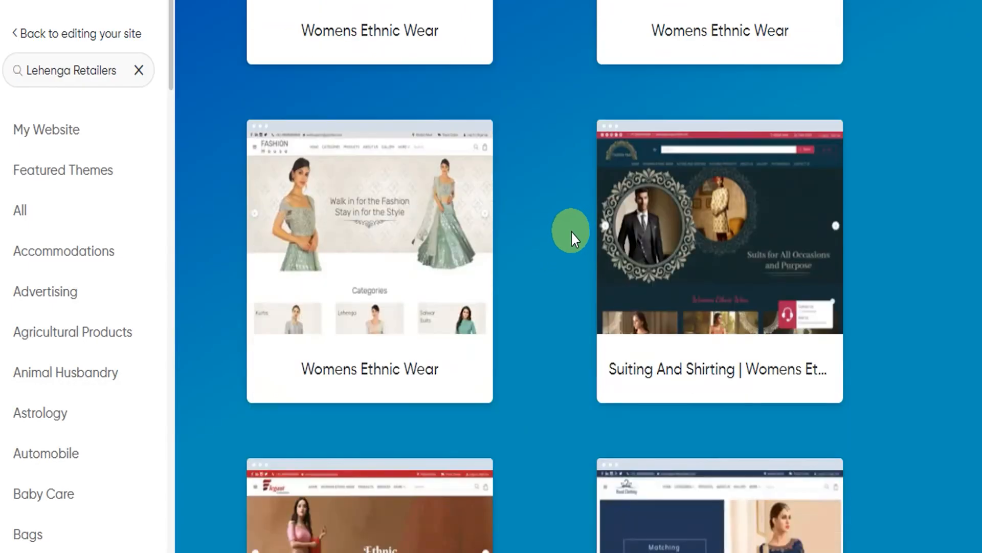
{"action": "scroll", "coordinate": [564, 233], "scroll_direction": "down", "scroll_amount": 4}
{"action": "scroll", "coordinate": [560, 219], "scroll_direction": "down", "scroll_amount": 8}
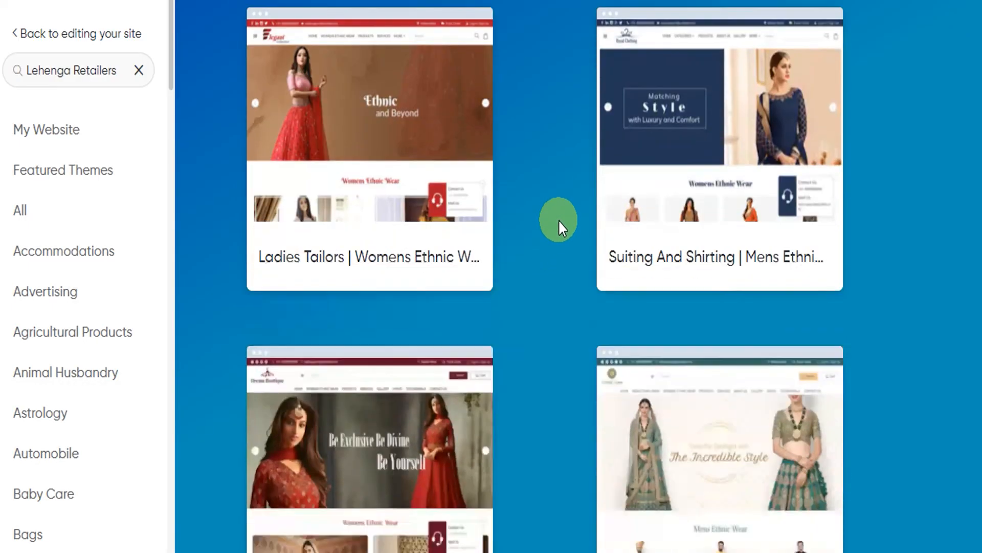
{"action": "mouse_move", "coordinate": [752, 164]}
{"action": "left_click", "coordinate": [762, 235]}
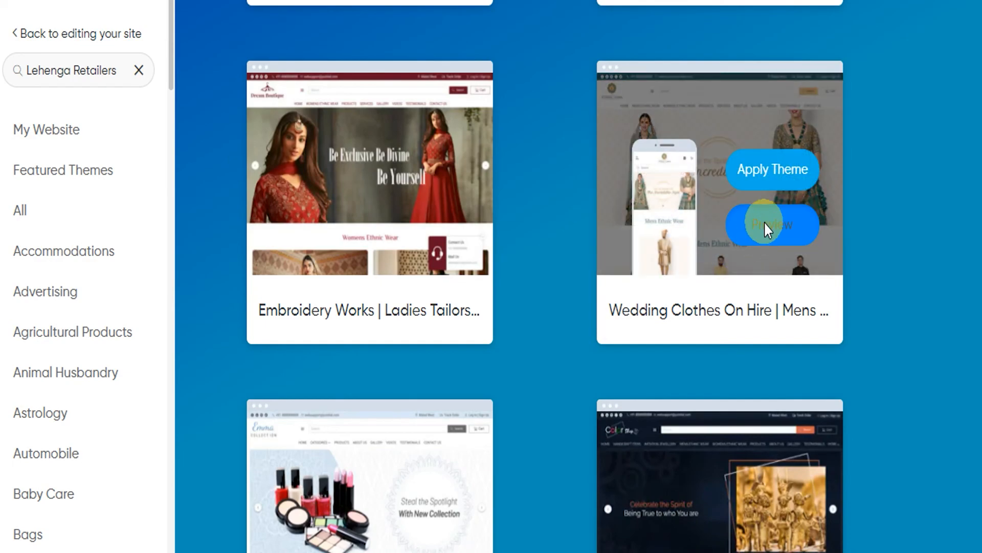
{"action": "scroll", "coordinate": [532, 216], "scroll_direction": "down", "scroll_amount": 4}
{"action": "scroll", "coordinate": [531, 216], "scroll_direction": "up", "scroll_amount": 5}
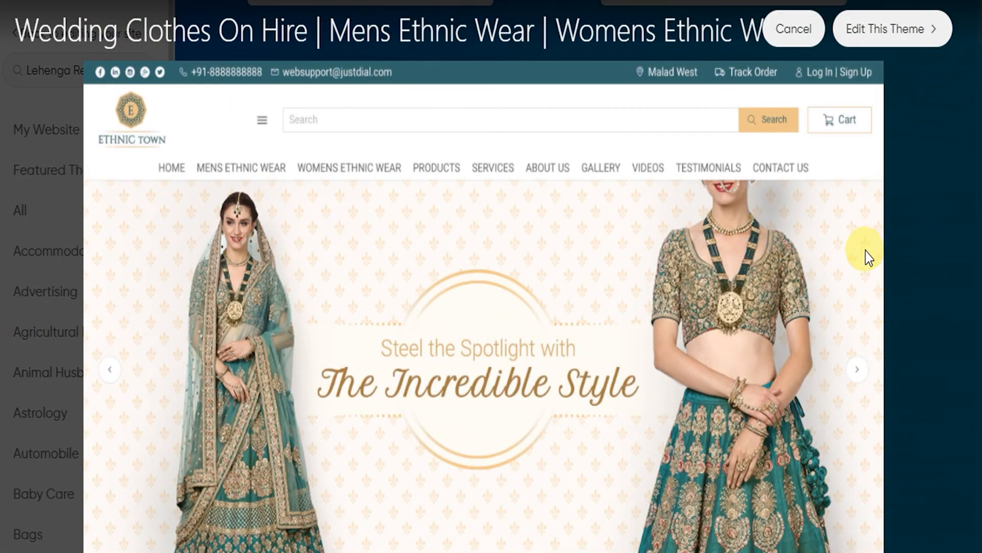
{"action": "left_click", "coordinate": [910, 260]}
Apply the Wedding Clothes On Hire theme to the website and confirm the theme change
{"action": "mouse_move", "coordinate": [703, 234]}
{"action": "scroll", "coordinate": [702, 237], "scroll_direction": "up", "scroll_amount": 2}
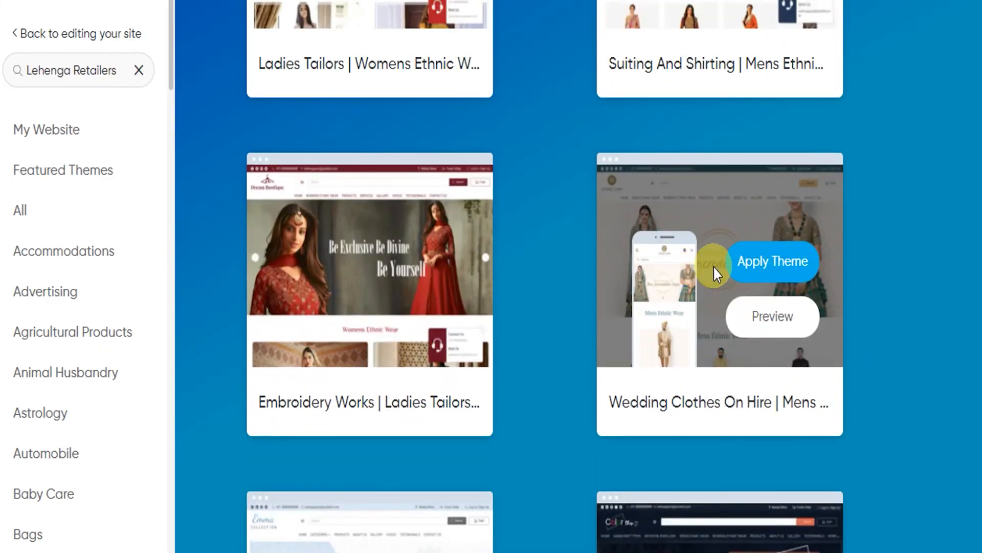
{"action": "left_click", "coordinate": [784, 267]}
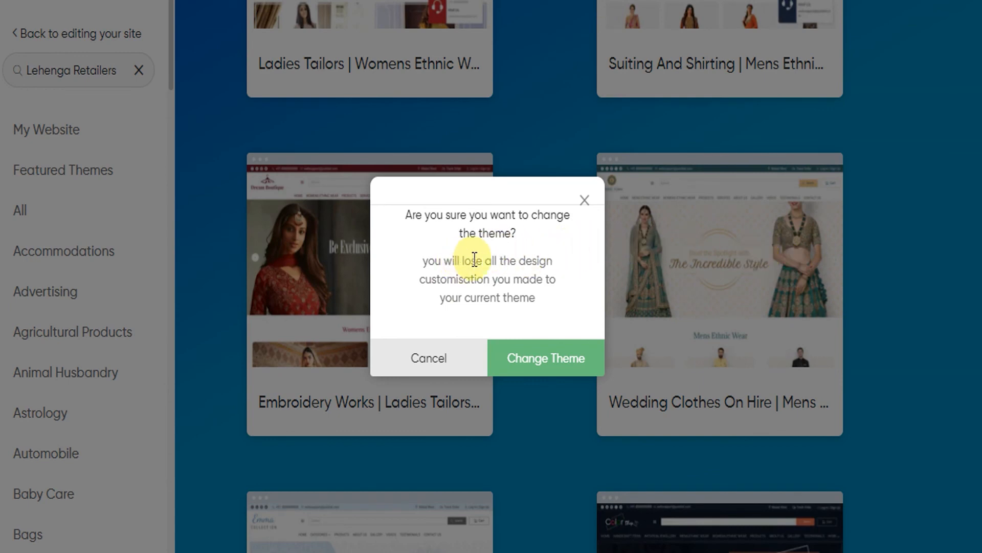
{"action": "left_click", "coordinate": [536, 365]}
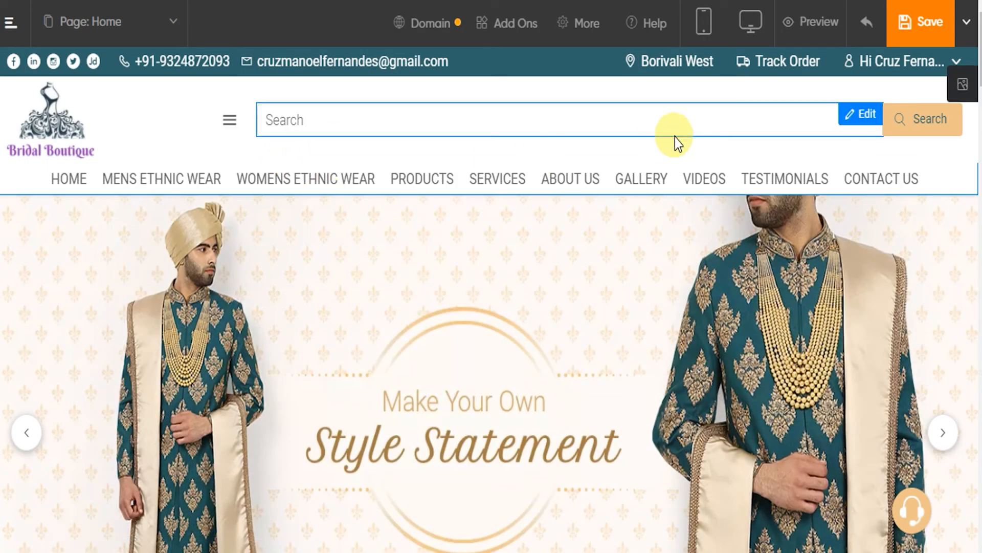
Look over the home page's banner and product sections in the newly applied theme
{"action": "scroll", "coordinate": [526, 332], "scroll_direction": "down", "scroll_amount": 3}
{"action": "scroll", "coordinate": [526, 332], "scroll_direction": "down", "scroll_amount": 10}
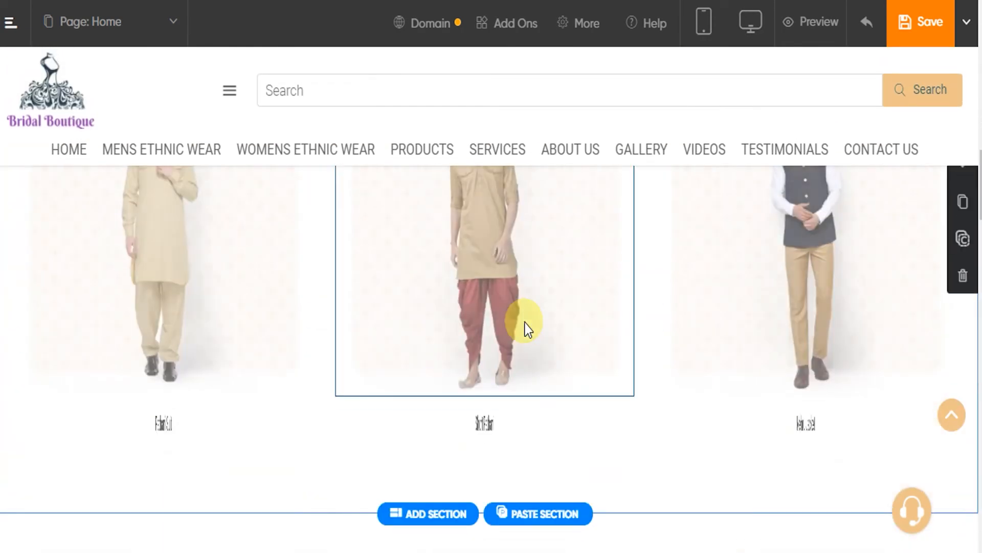
{"action": "scroll", "coordinate": [527, 330], "scroll_direction": "up", "scroll_amount": 6}
{"action": "scroll", "coordinate": [526, 324], "scroll_direction": "up", "scroll_amount": 2}
{"action": "scroll", "coordinate": [533, 305], "scroll_direction": "up", "scroll_amount": 8}
{"action": "scroll", "coordinate": [545, 292], "scroll_direction": "up", "scroll_amount": 2}
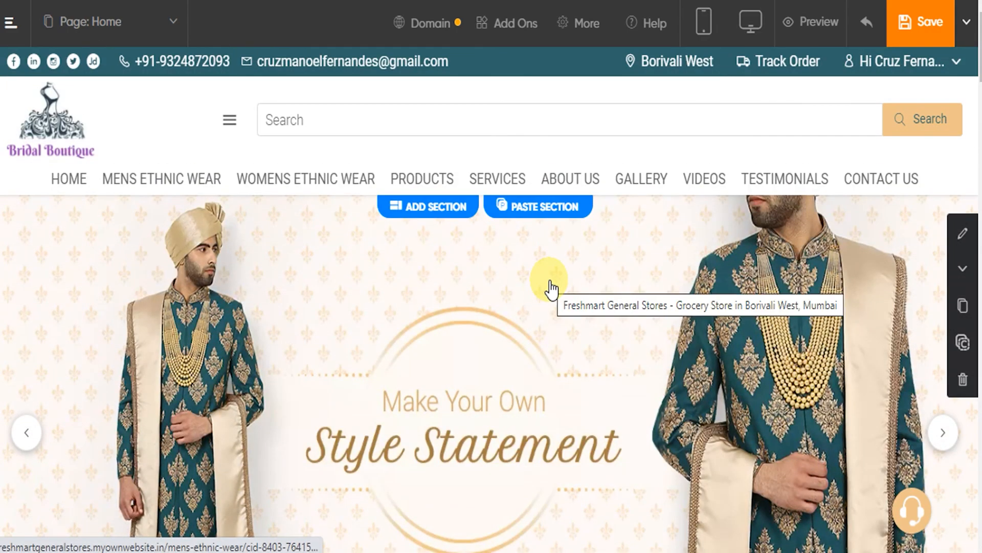
Rename the Glossary page to Lehenga Showroom in the website's page list and save the new name
{"action": "left_click", "coordinate": [117, 22]}
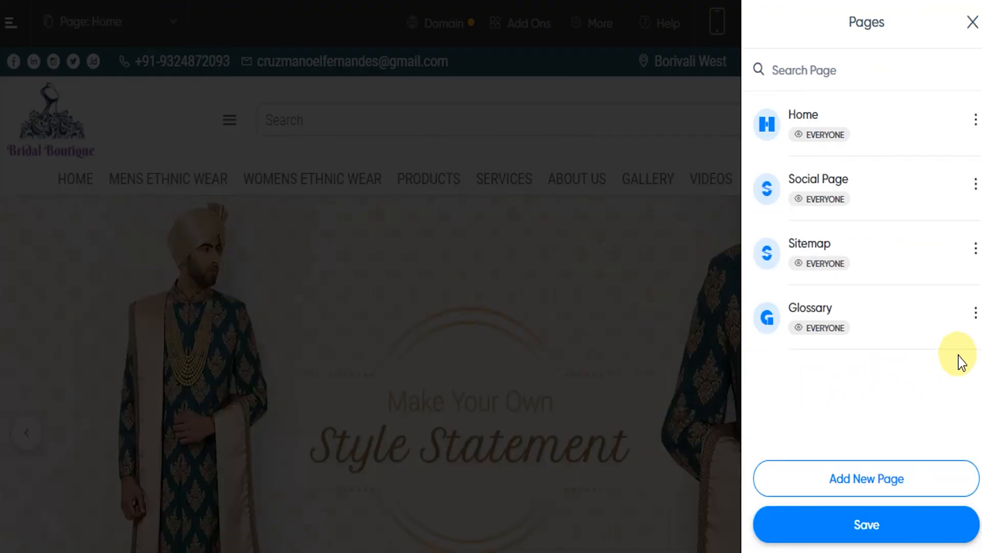
{"action": "left_click", "coordinate": [975, 318]}
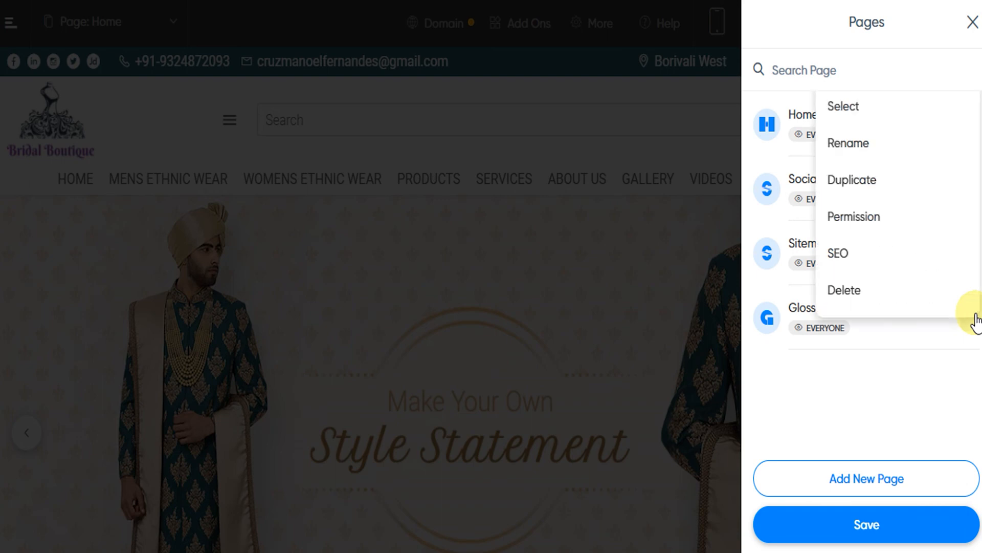
{"action": "left_click", "coordinate": [858, 146]}
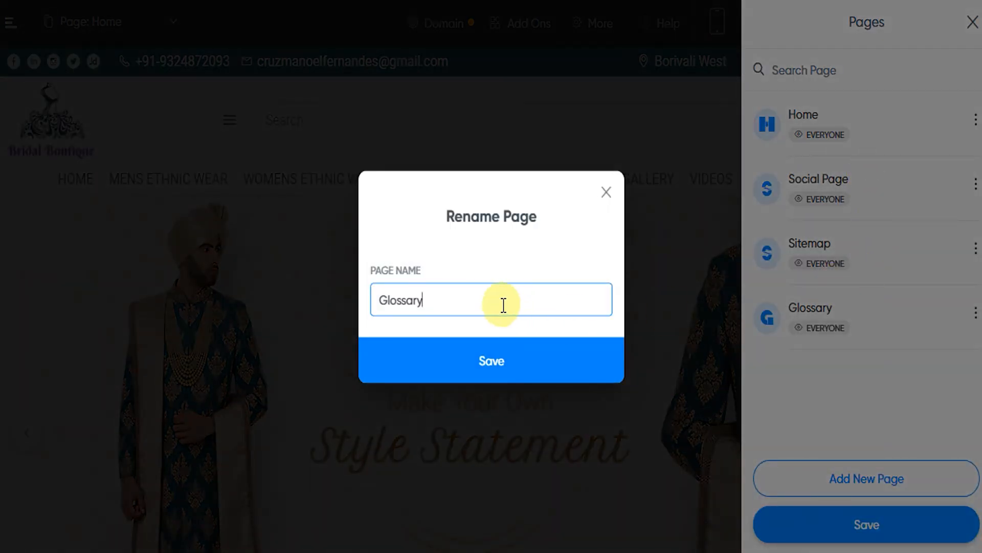
{"action": "key", "text": "BackSpace"}
{"action": "key", "text": "BackSpace"}
{"action": "key", "text": "BackSpace"}
{"action": "key", "text": "BackSpace"}
{"action": "key", "text": "BackSpace"}
{"action": "key", "text": "BackSpace"}
{"action": "key", "text": "BackSpace"}
{"action": "type", "text": "Lehenga Showroom"}
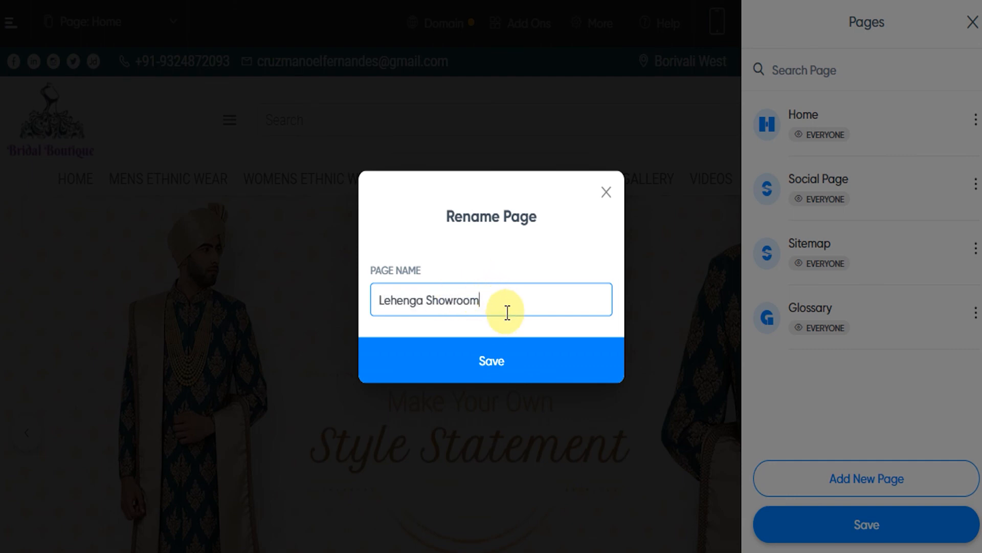
{"action": "left_click", "coordinate": [509, 363]}
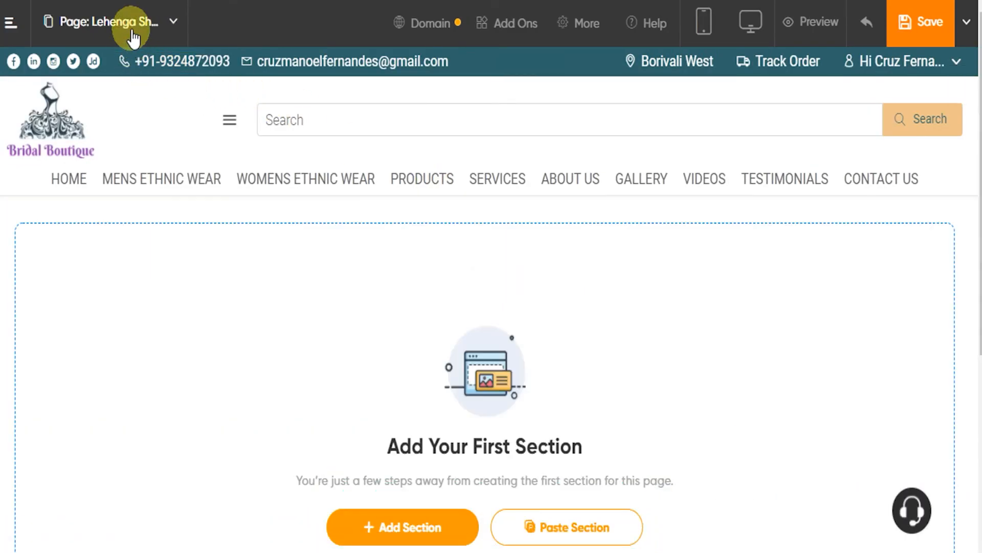
Review the Lehenga Showroom page's viewing permissions, trying Password Holders and Members Only, and return to the page list without saving
{"action": "left_click", "coordinate": [127, 21]}
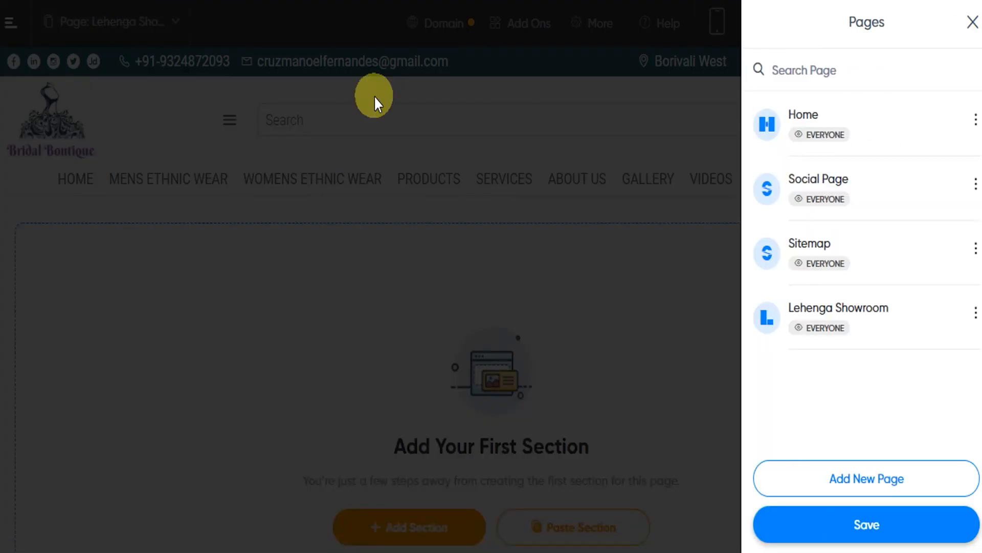
{"action": "left_click", "coordinate": [975, 314]}
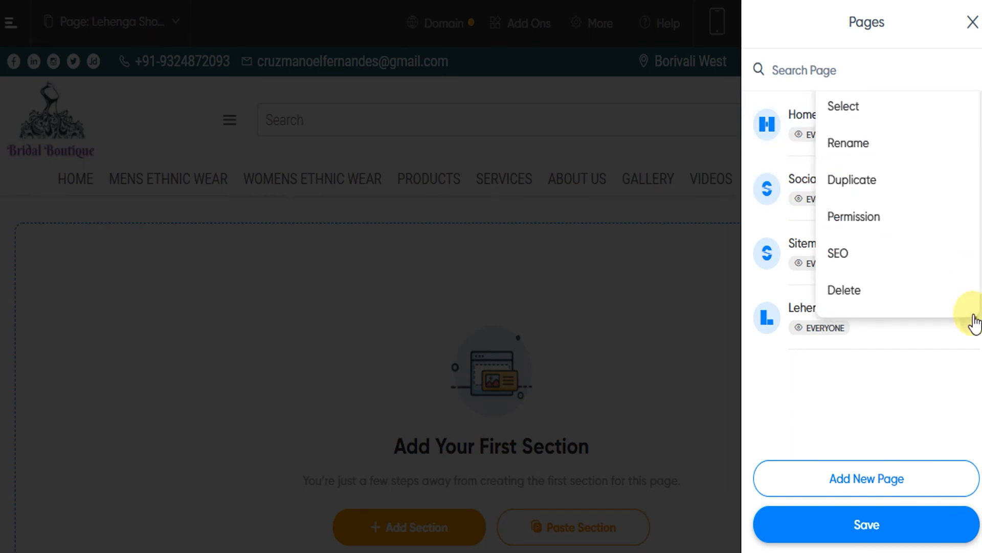
{"action": "left_click", "coordinate": [851, 220]}
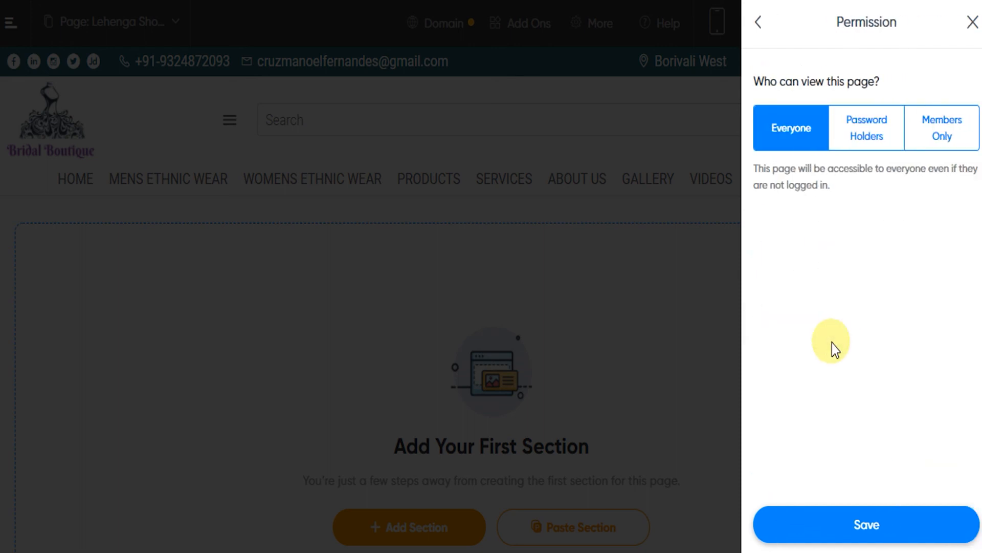
{"action": "left_click", "coordinate": [867, 138]}
{"action": "left_click", "coordinate": [947, 123]}
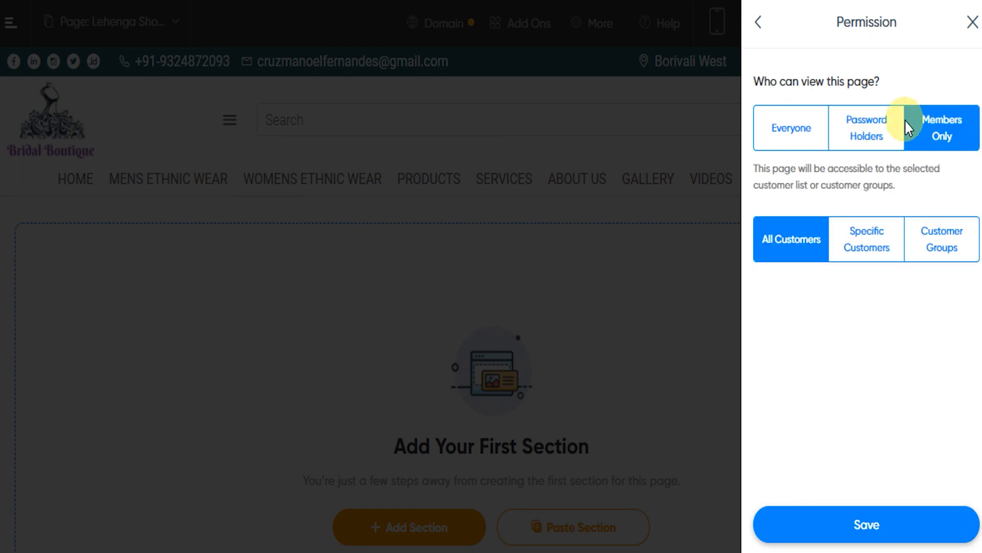
{"action": "left_click", "coordinate": [884, 130]}
{"action": "left_click", "coordinate": [932, 131]}
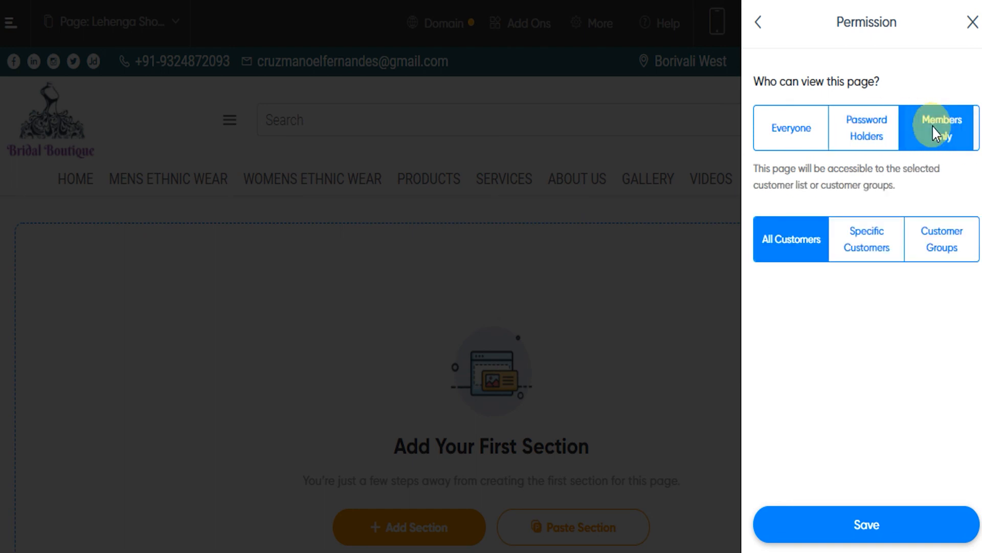
{"action": "left_click", "coordinate": [759, 25]}
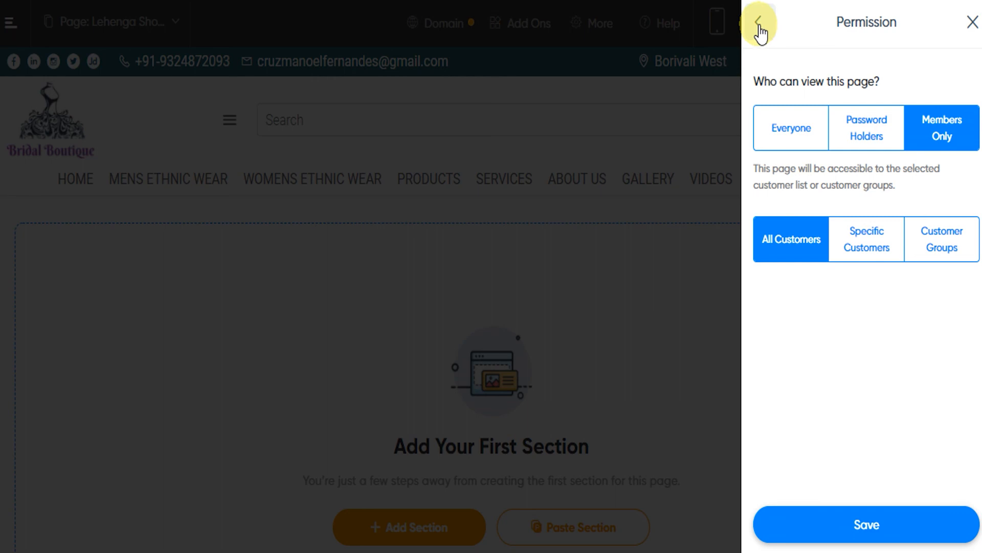
Check the available page actions for the Home and Lehenga Showroom pages and close the page list
{"action": "left_click", "coordinate": [976, 116]}
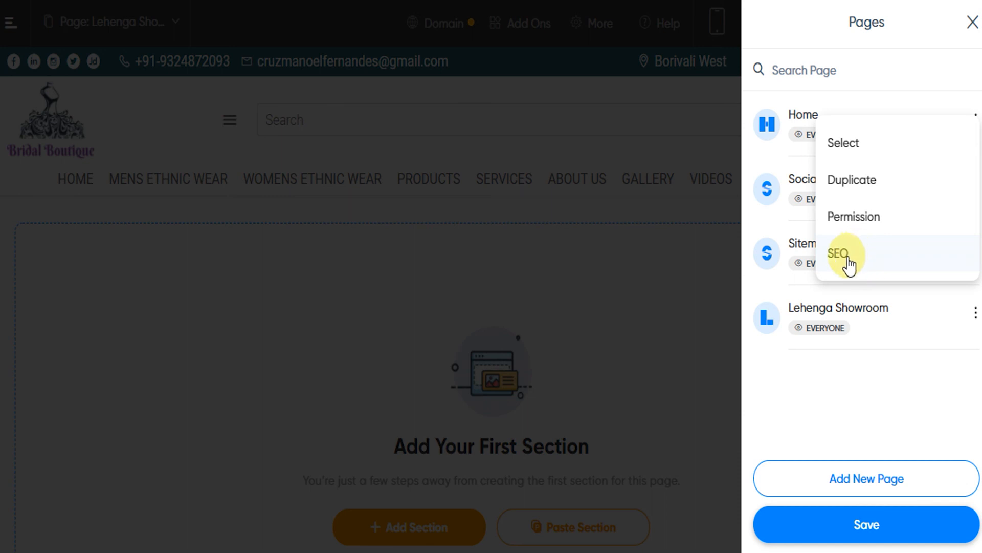
{"action": "left_click", "coordinate": [895, 67]}
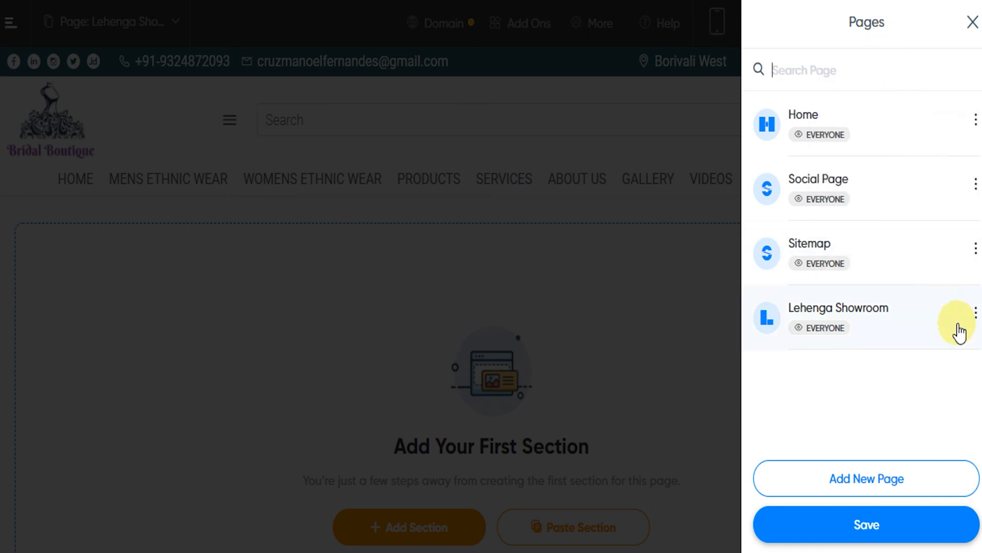
{"action": "left_click", "coordinate": [976, 313]}
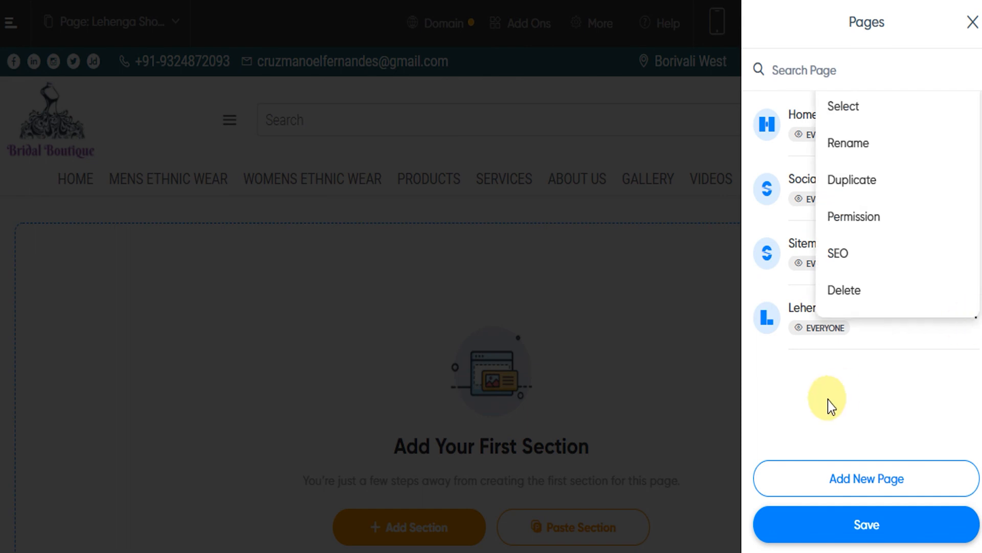
{"action": "left_click", "coordinate": [828, 402]}
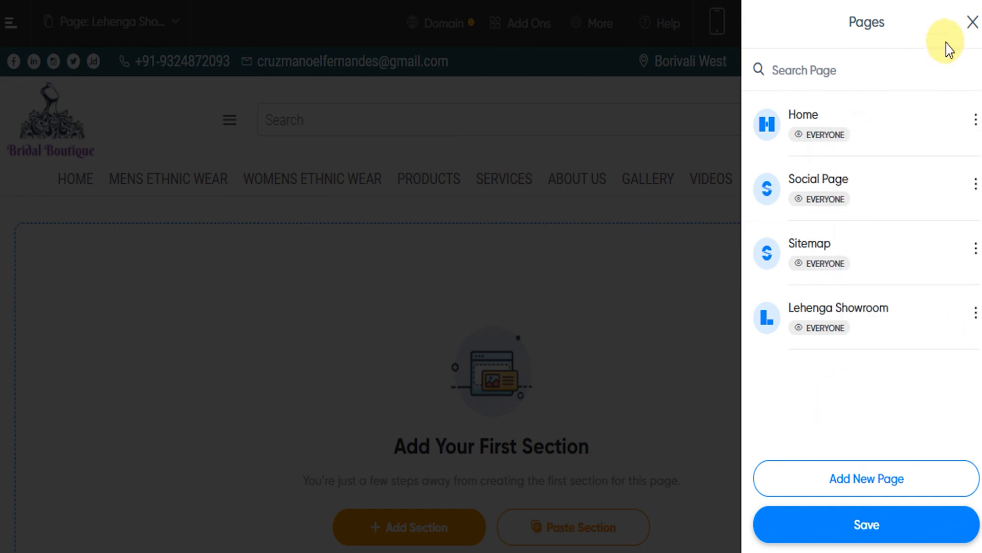
{"action": "left_click", "coordinate": [971, 23]}
Return to the website's home page through the boutique logo and look over it
{"action": "left_click", "coordinate": [98, 149]}
{"action": "left_click", "coordinate": [99, 150]}
{"action": "scroll", "coordinate": [616, 360], "scroll_direction": "down", "scroll_amount": 5}
{"action": "scroll", "coordinate": [616, 358], "scroll_direction": "up", "scroll_amount": 5}
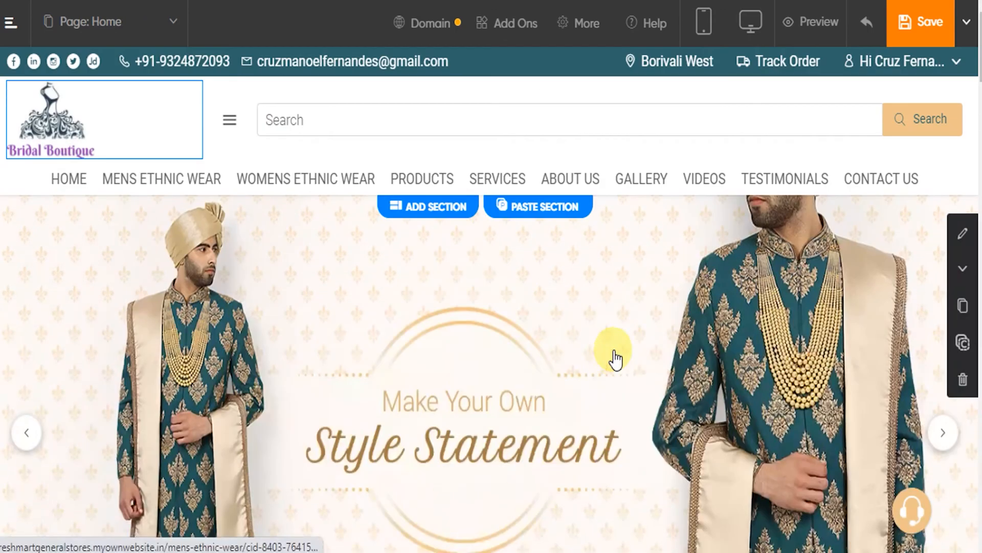